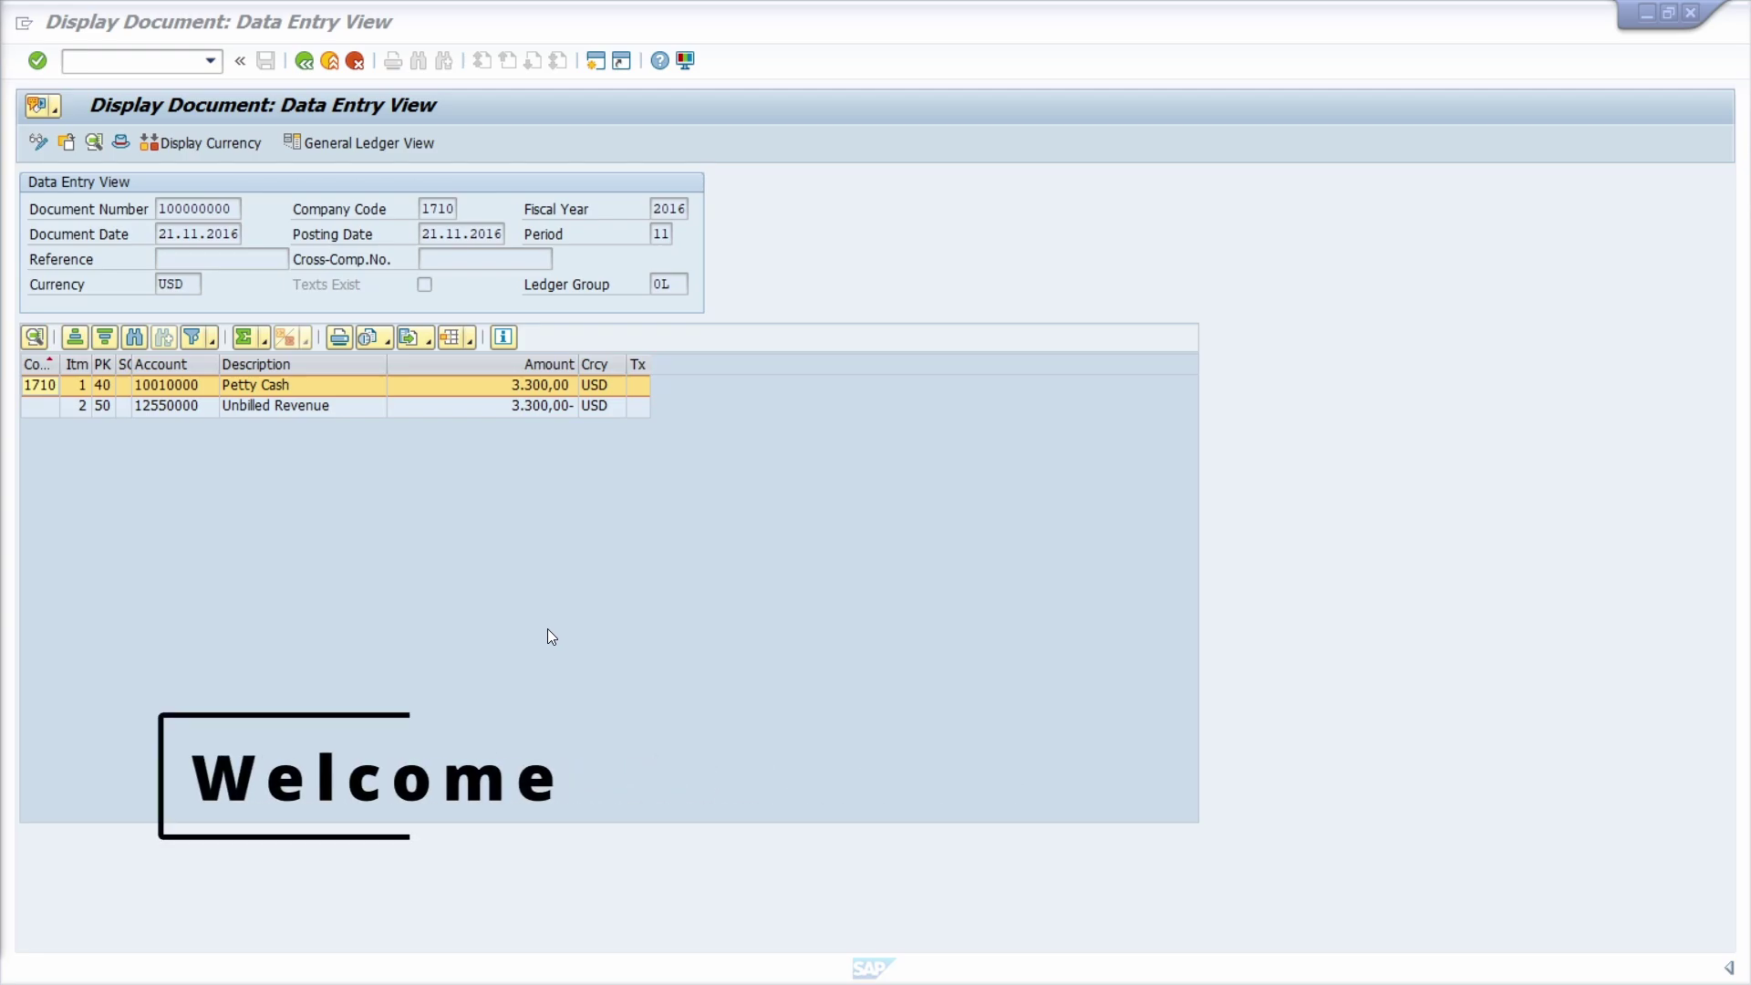
# Open the accounting document's attachment list, check which kinds of new attachment can be created, and close the list
pyautogui.click(548, 627)
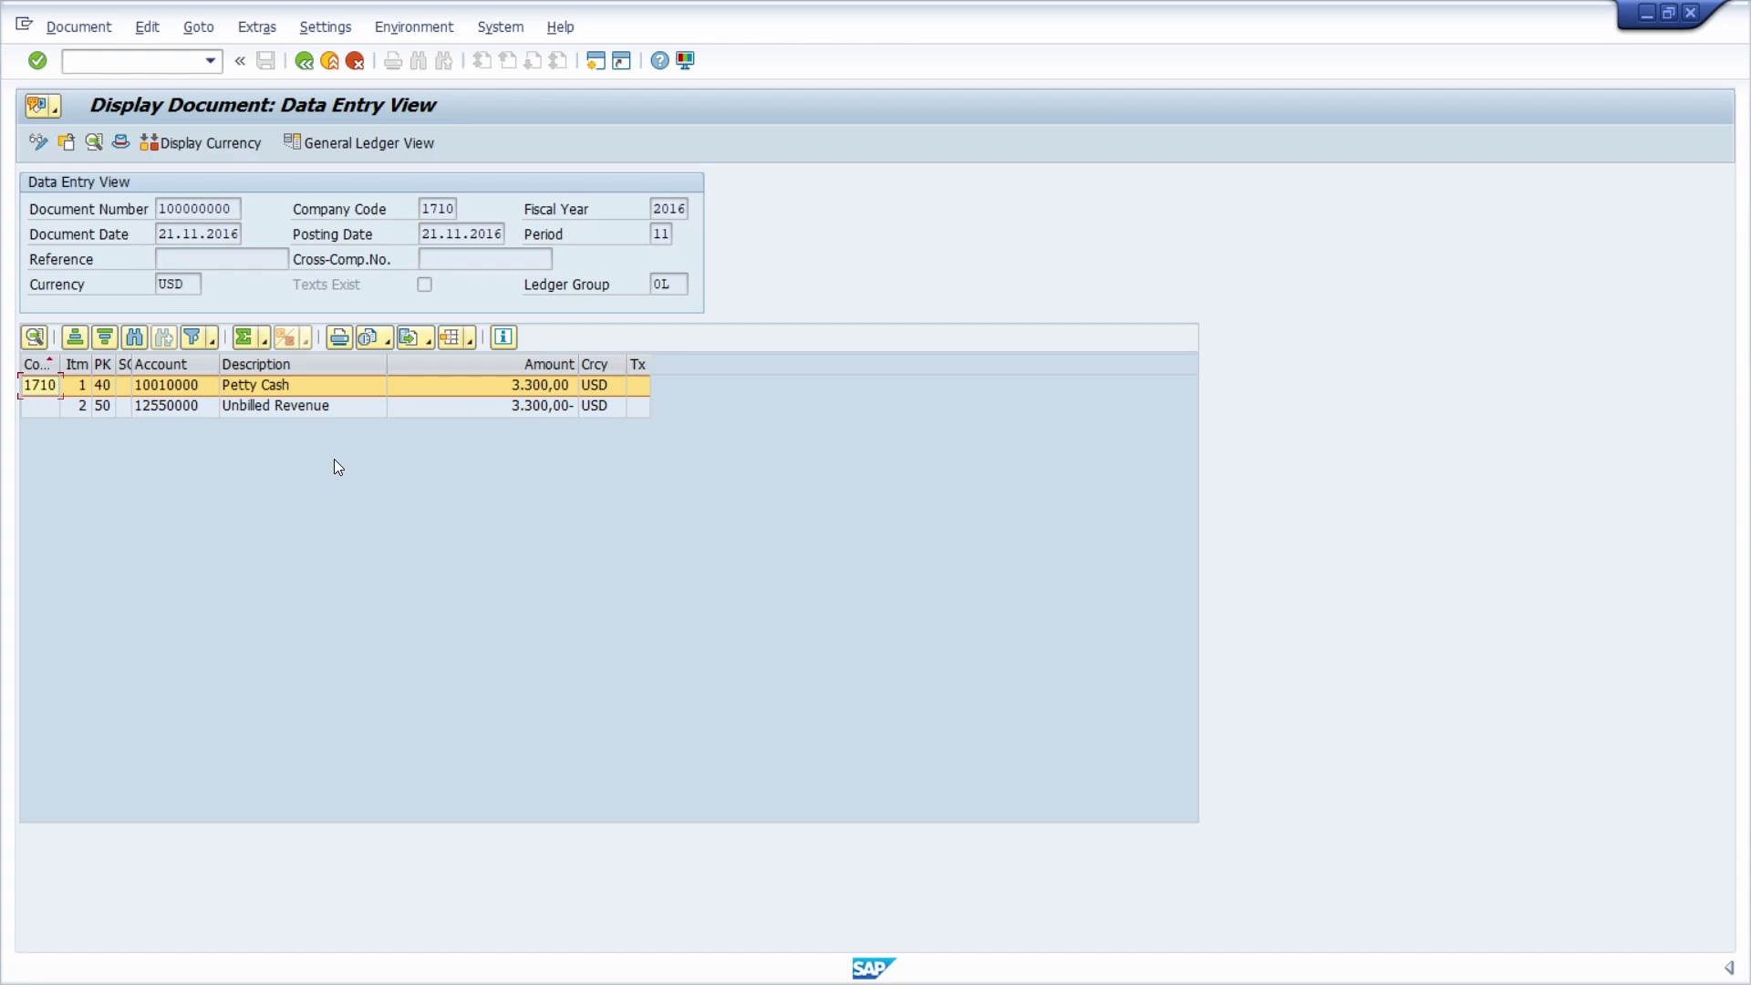
pyautogui.click(53, 108)
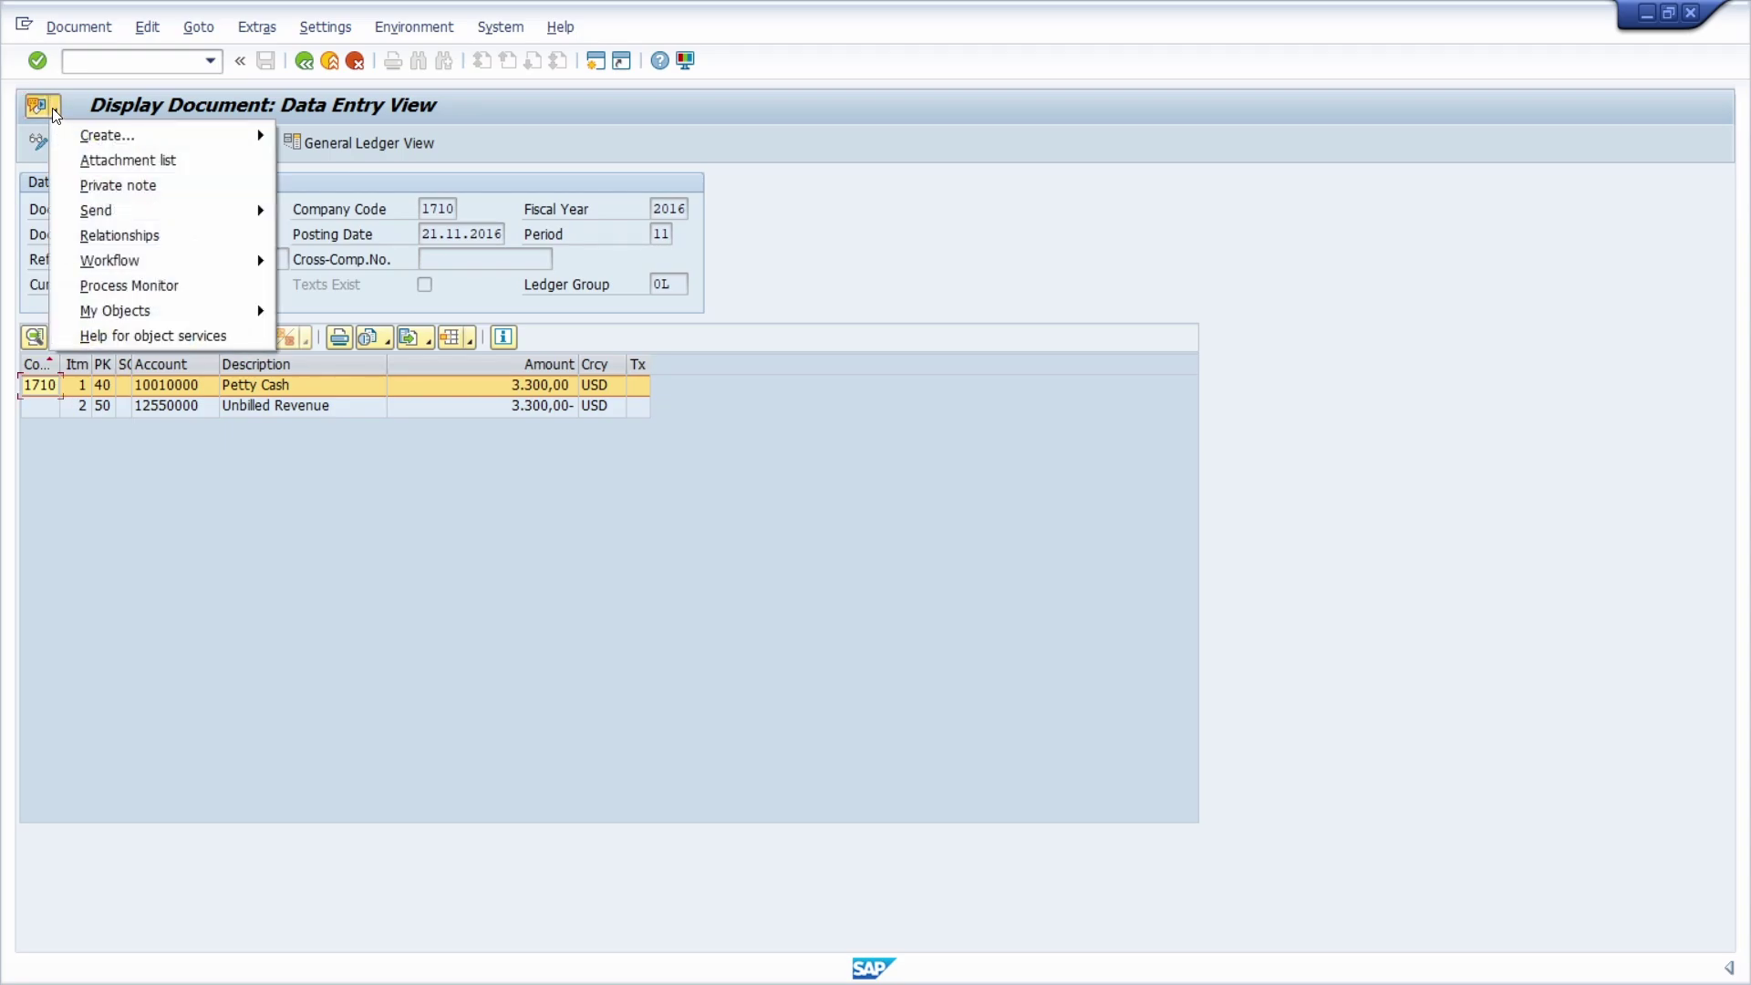
pyautogui.moveTo(210, 150)
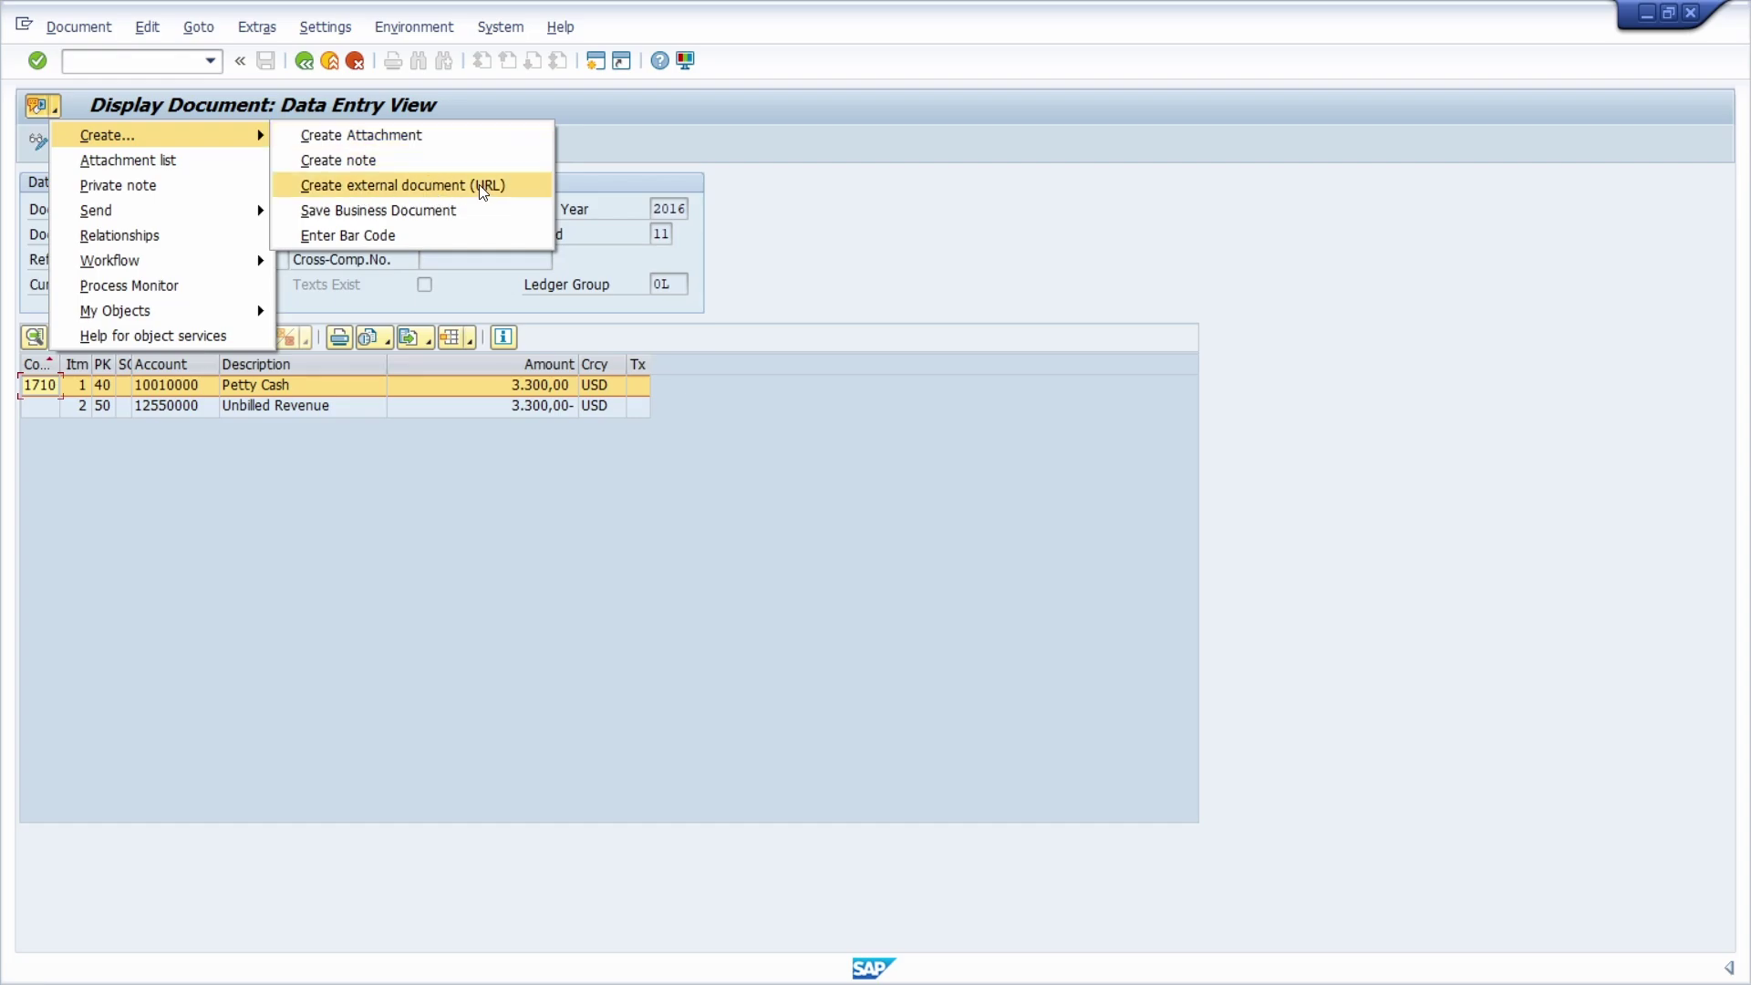
pyautogui.click(175, 161)
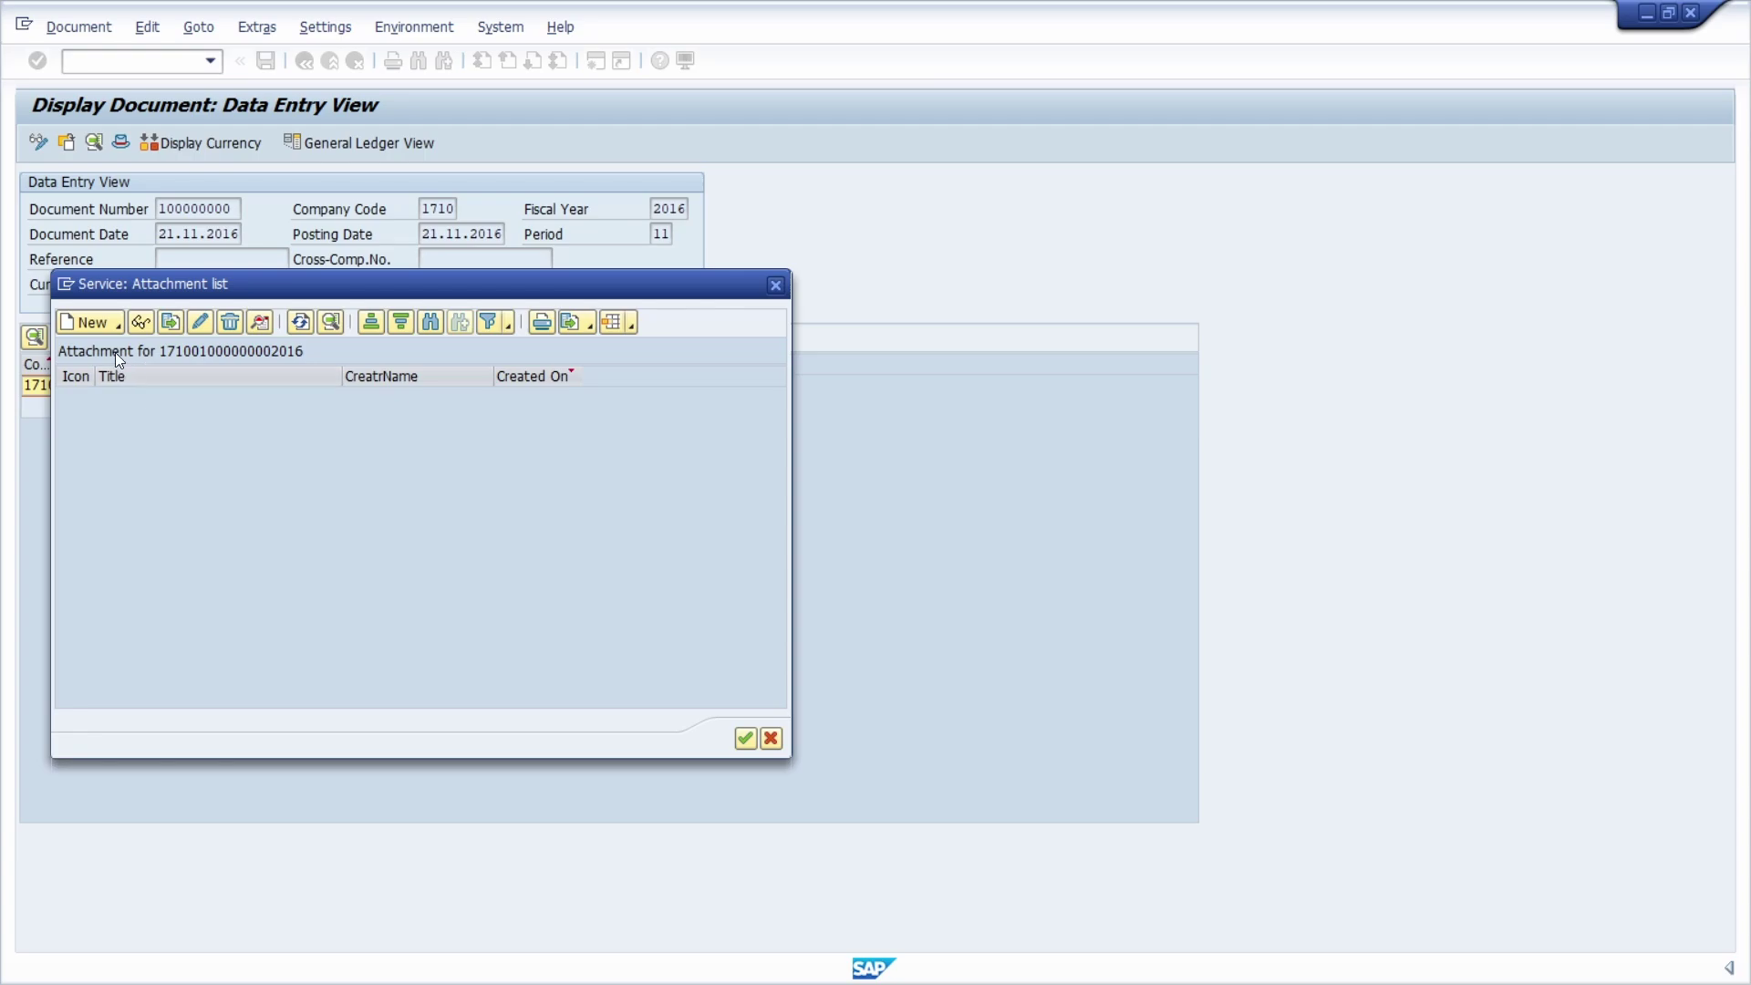
pyautogui.click(117, 324)
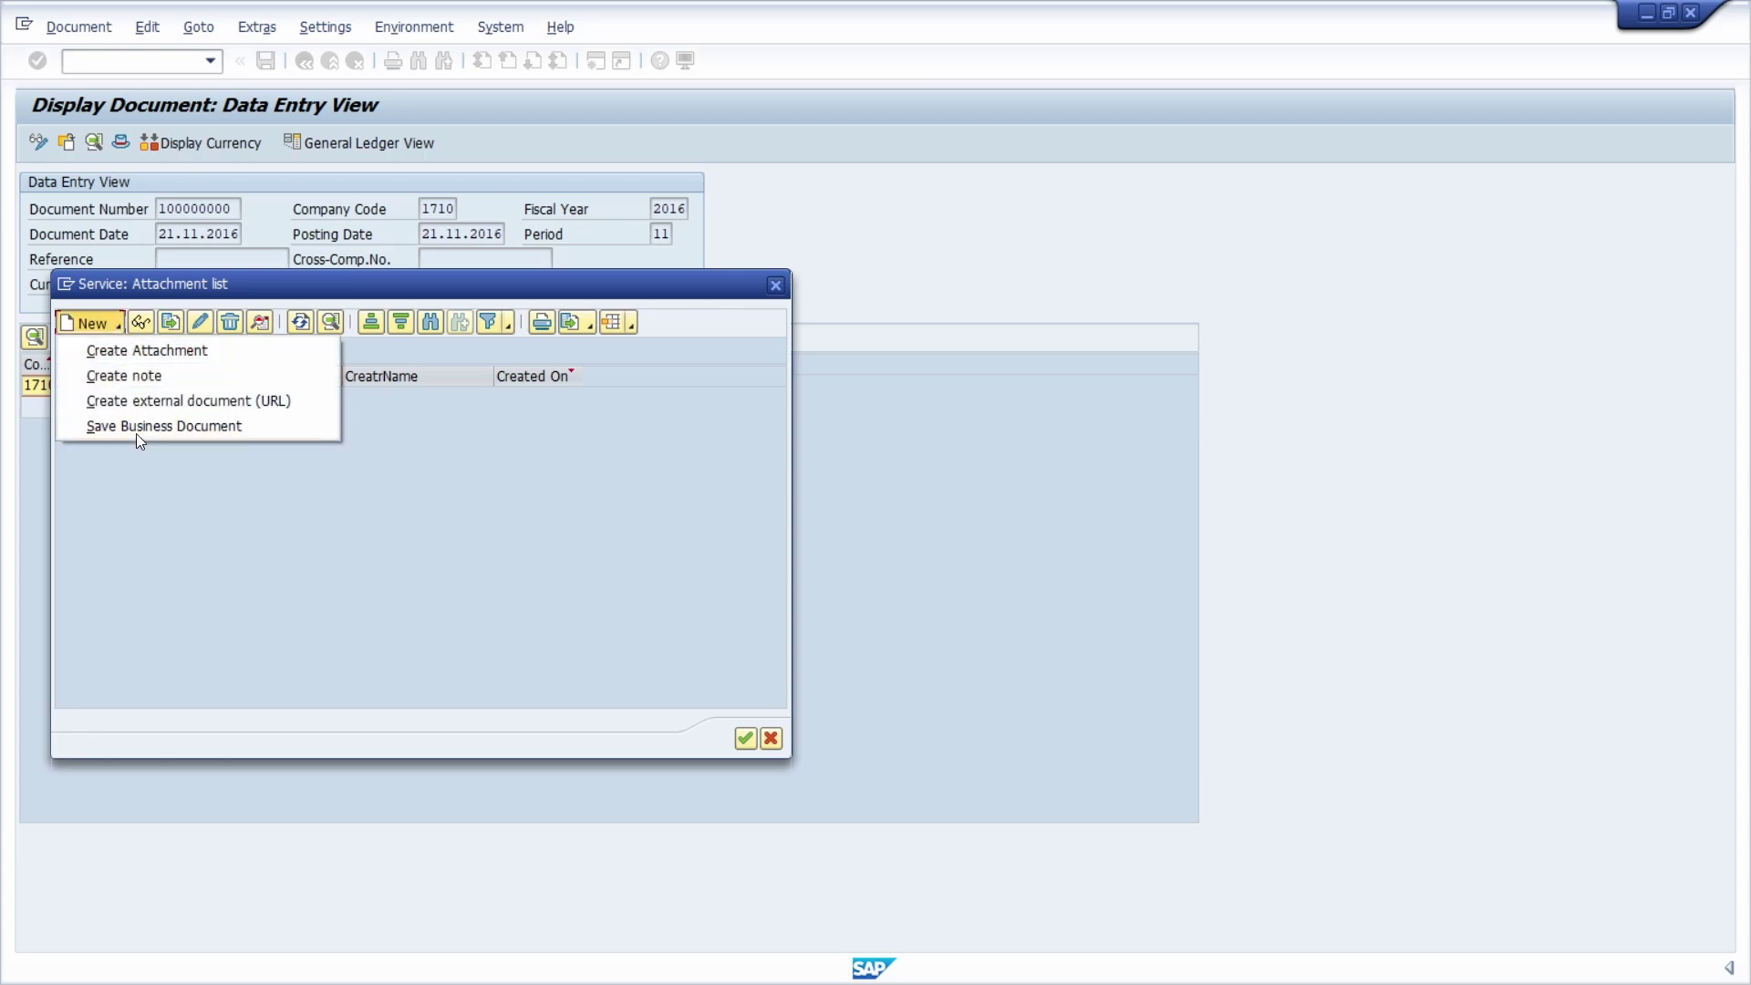
pyautogui.click(368, 428)
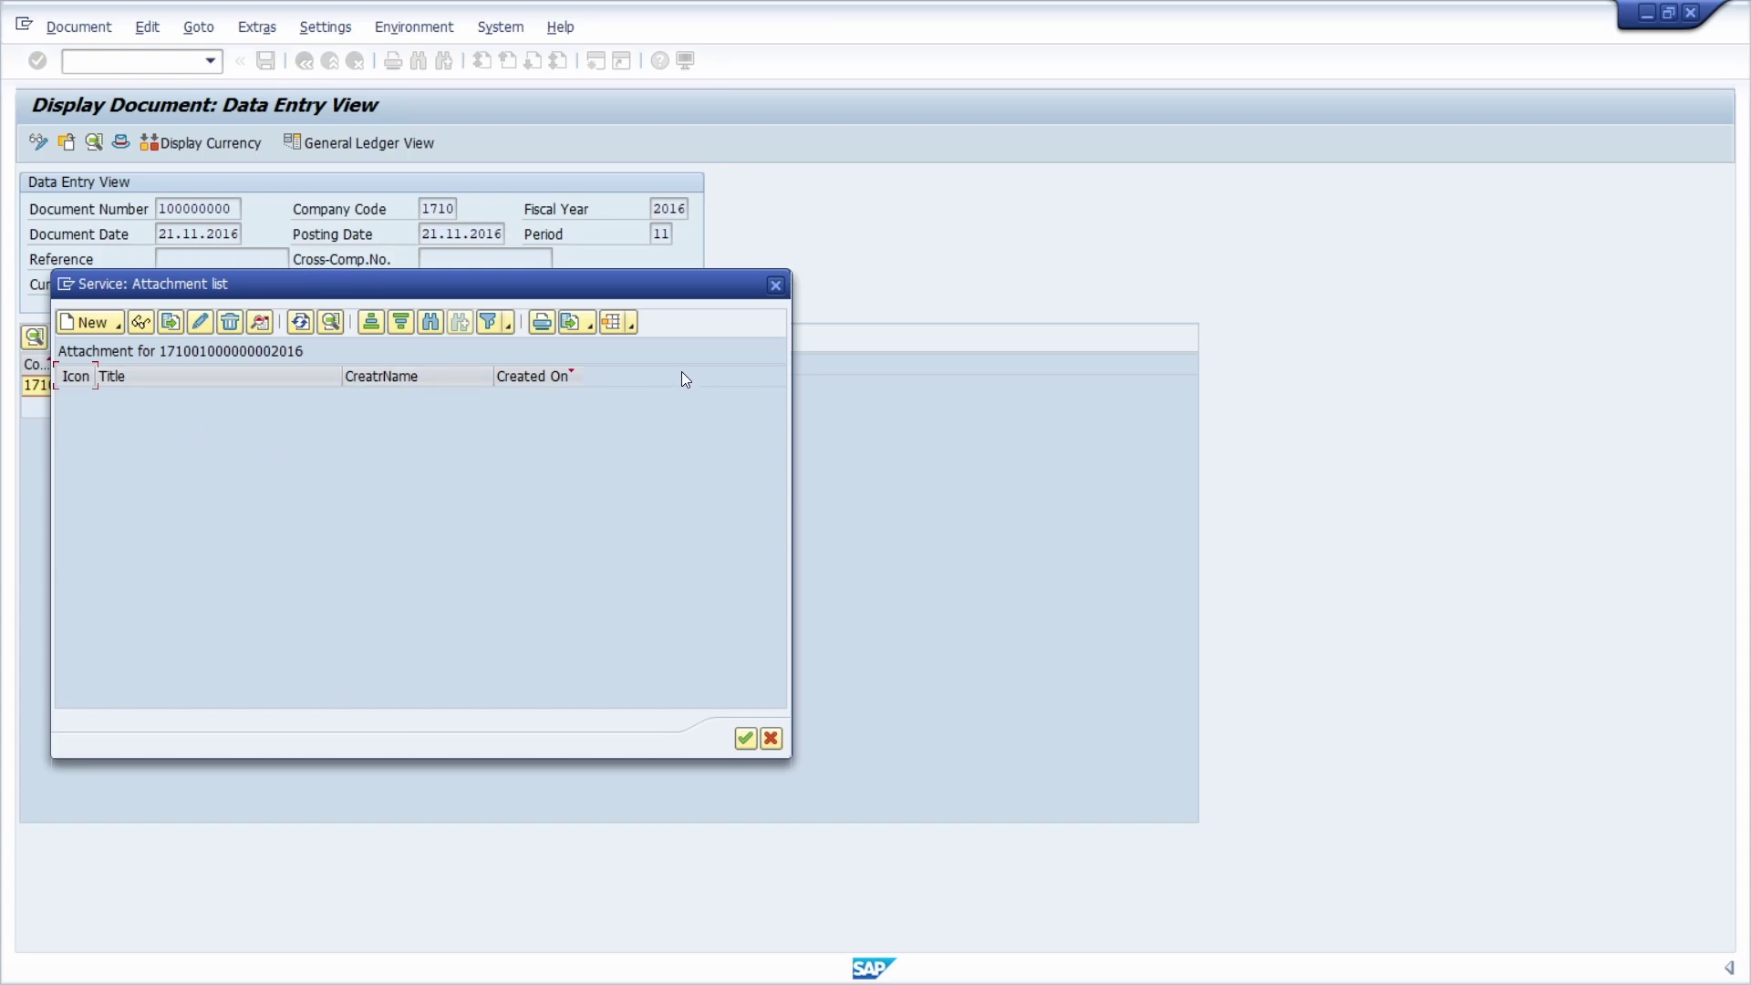
pyautogui.click(776, 290)
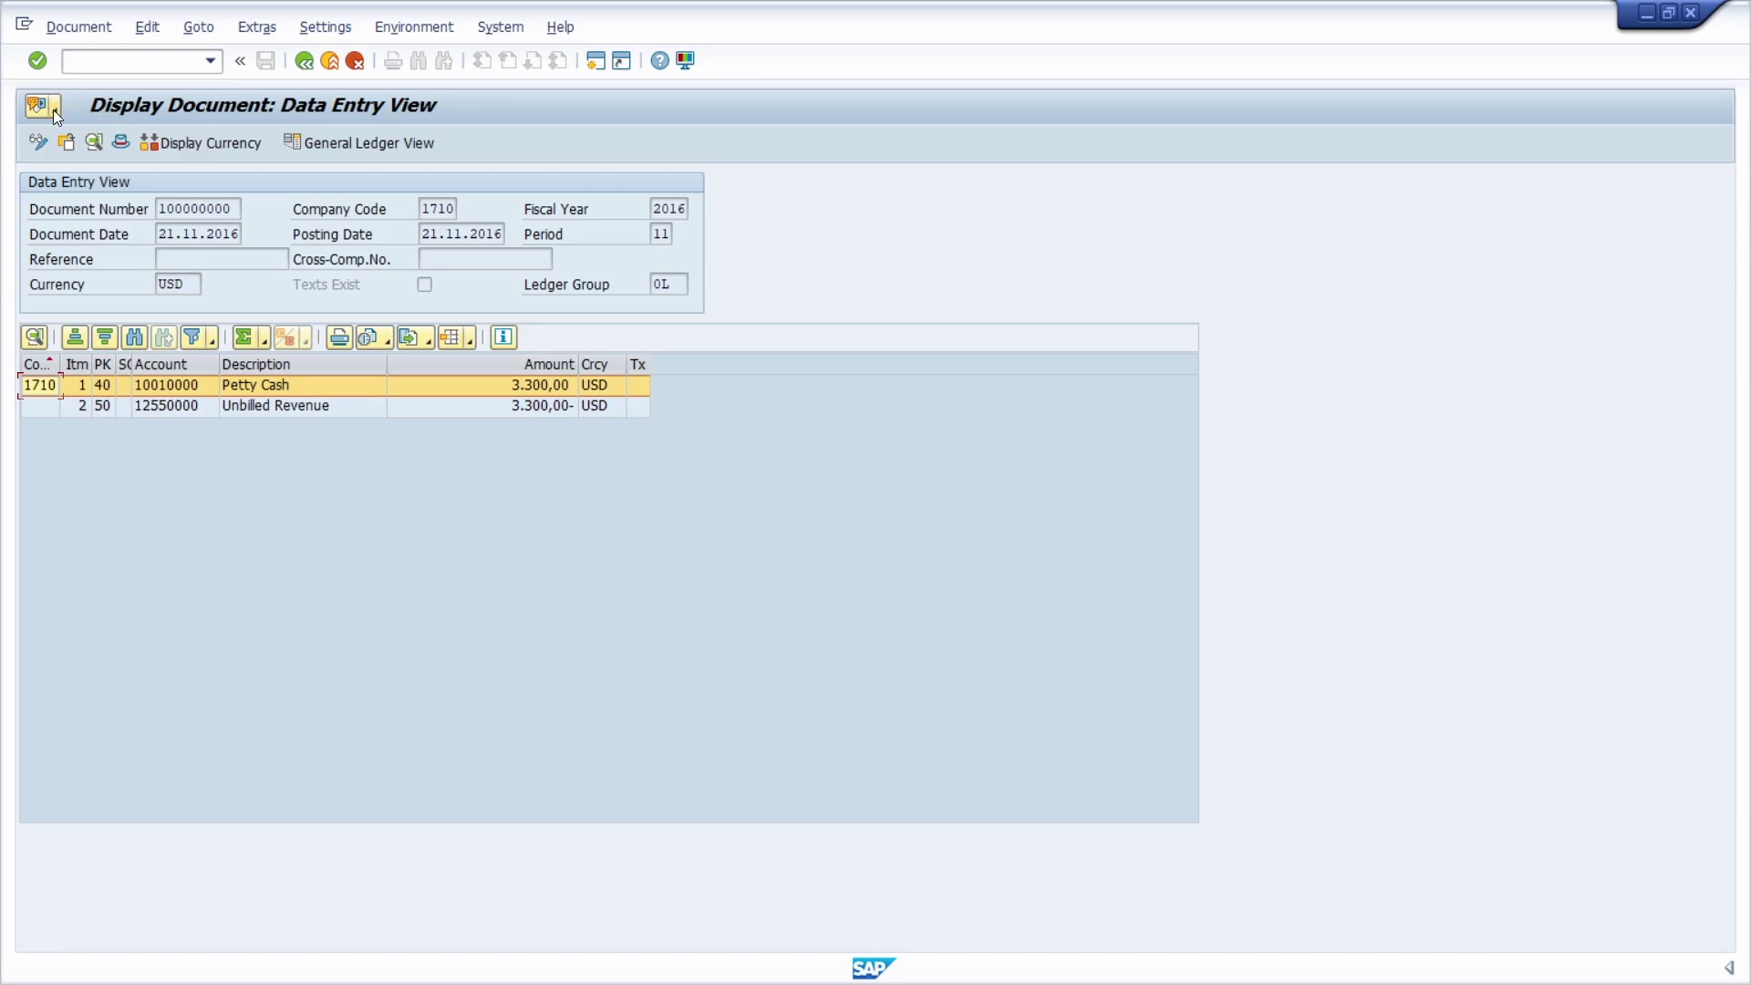
# Review the other object services offered for the accounting document, including Send, Workflow and My Objects
pyautogui.click(53, 110)
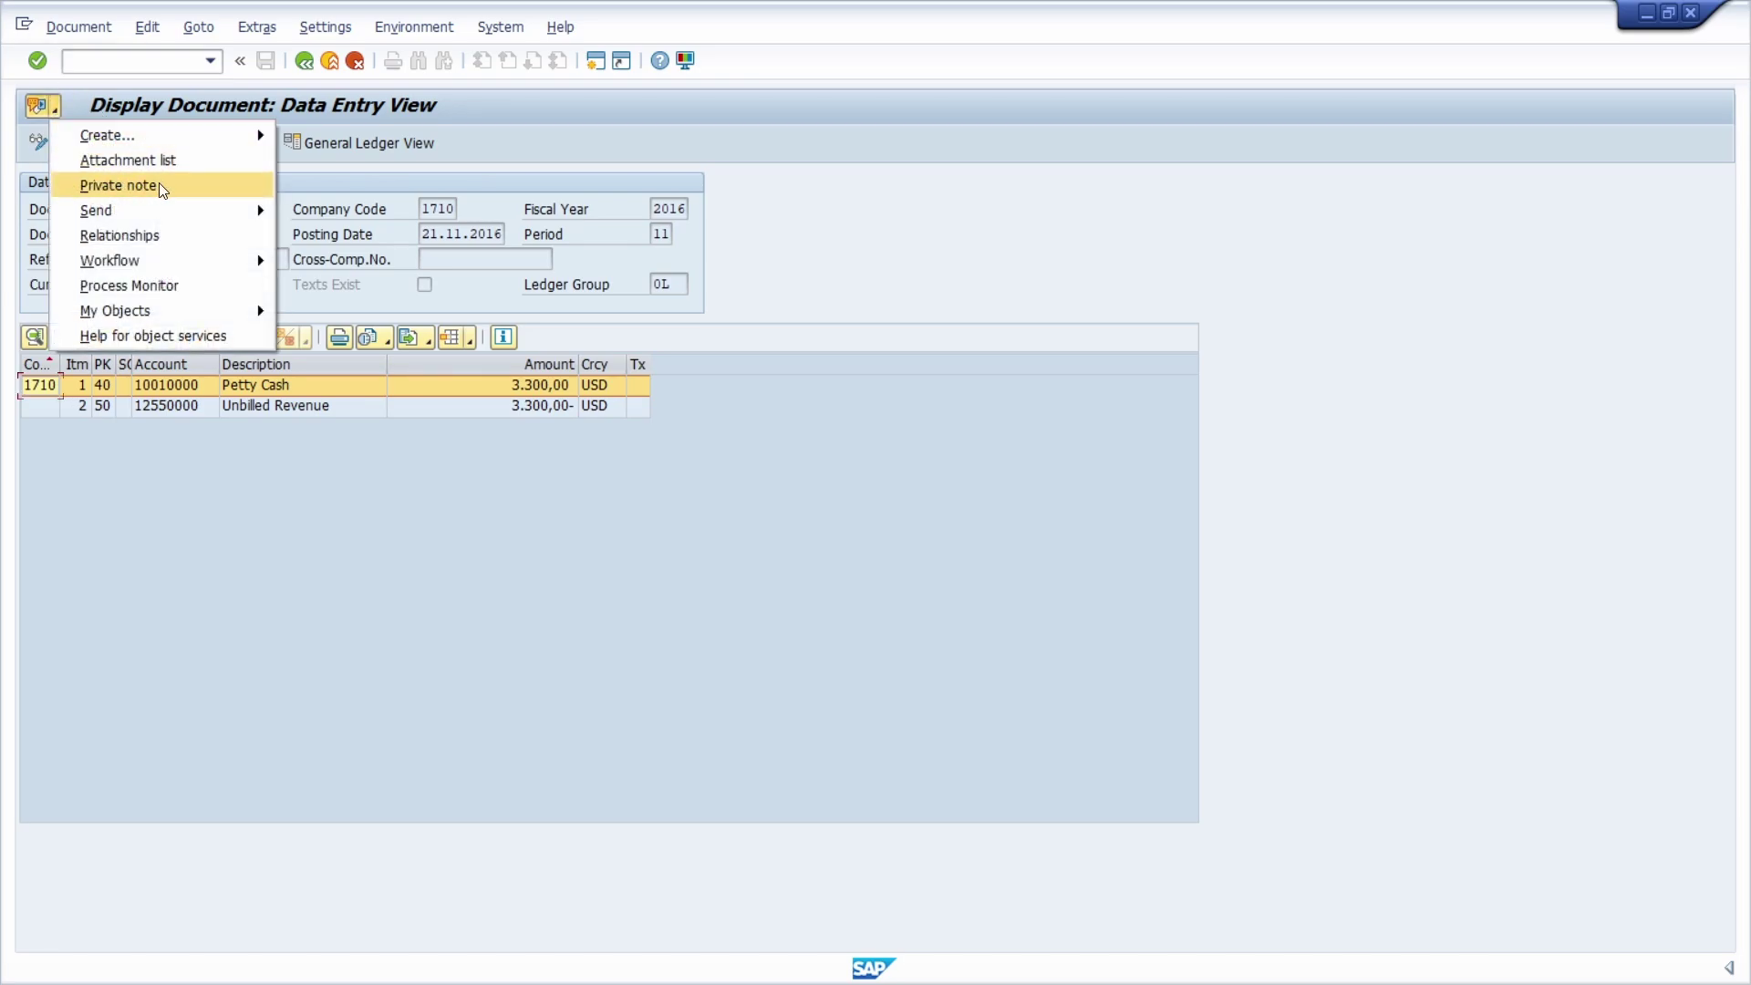
pyautogui.moveTo(129, 212)
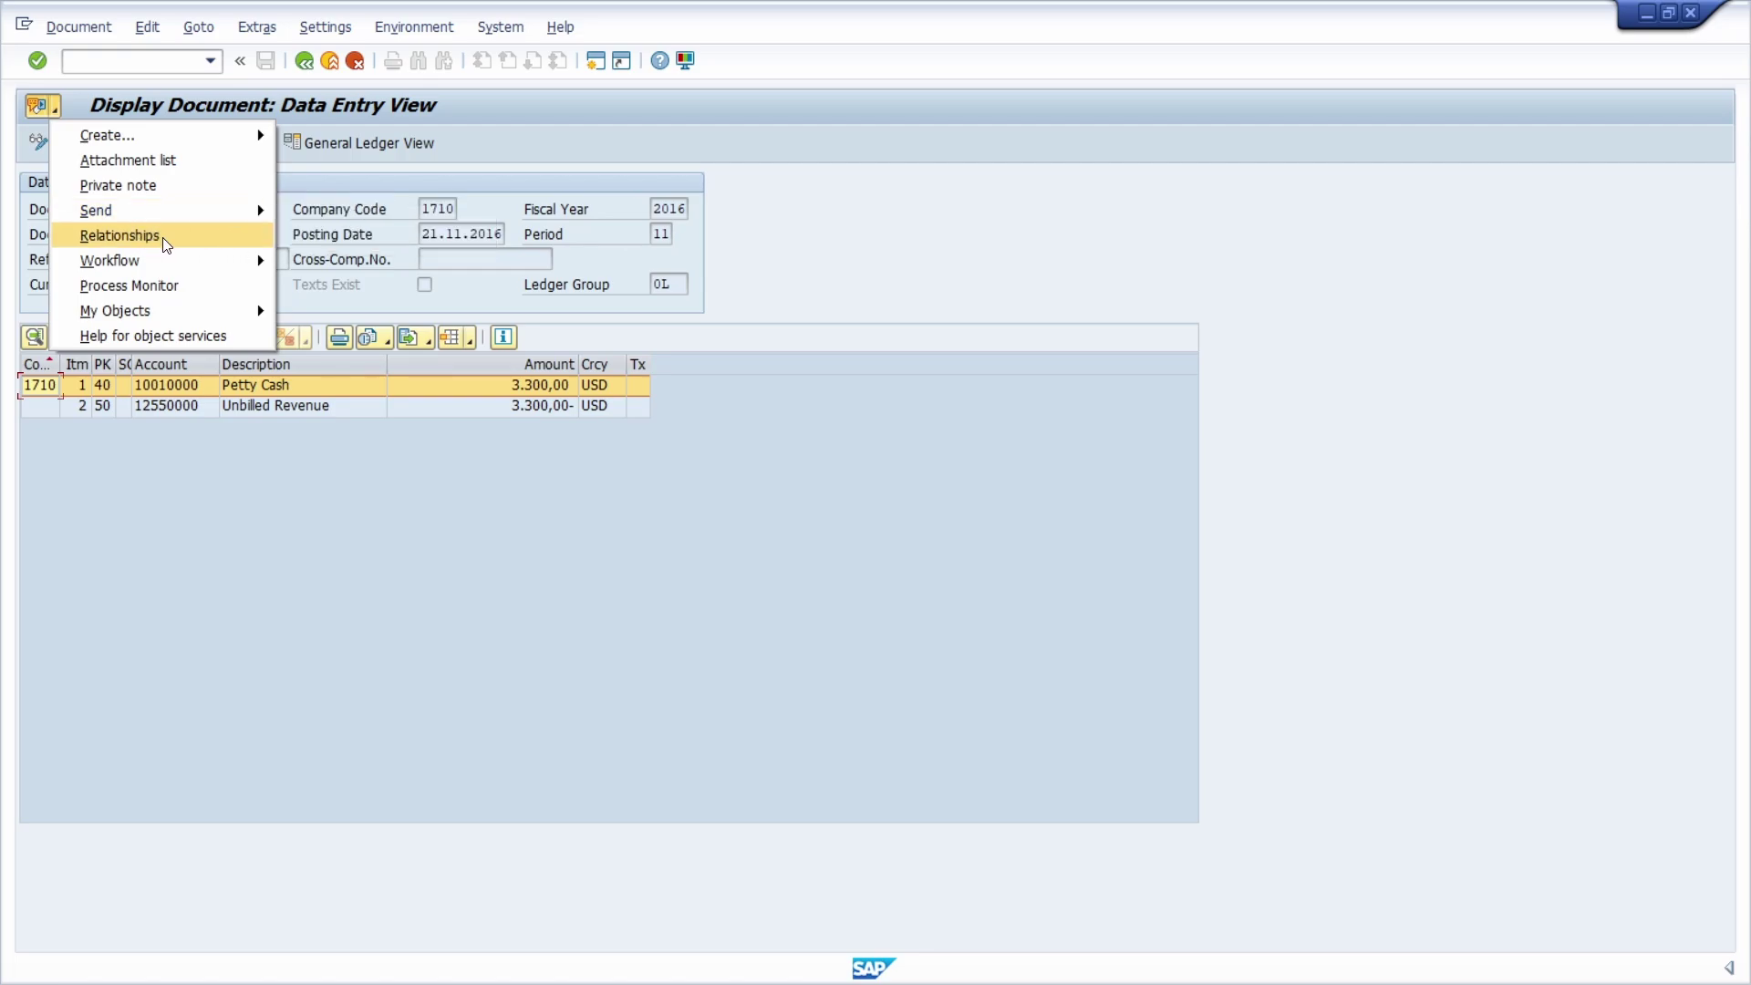
pyautogui.moveTo(140, 264)
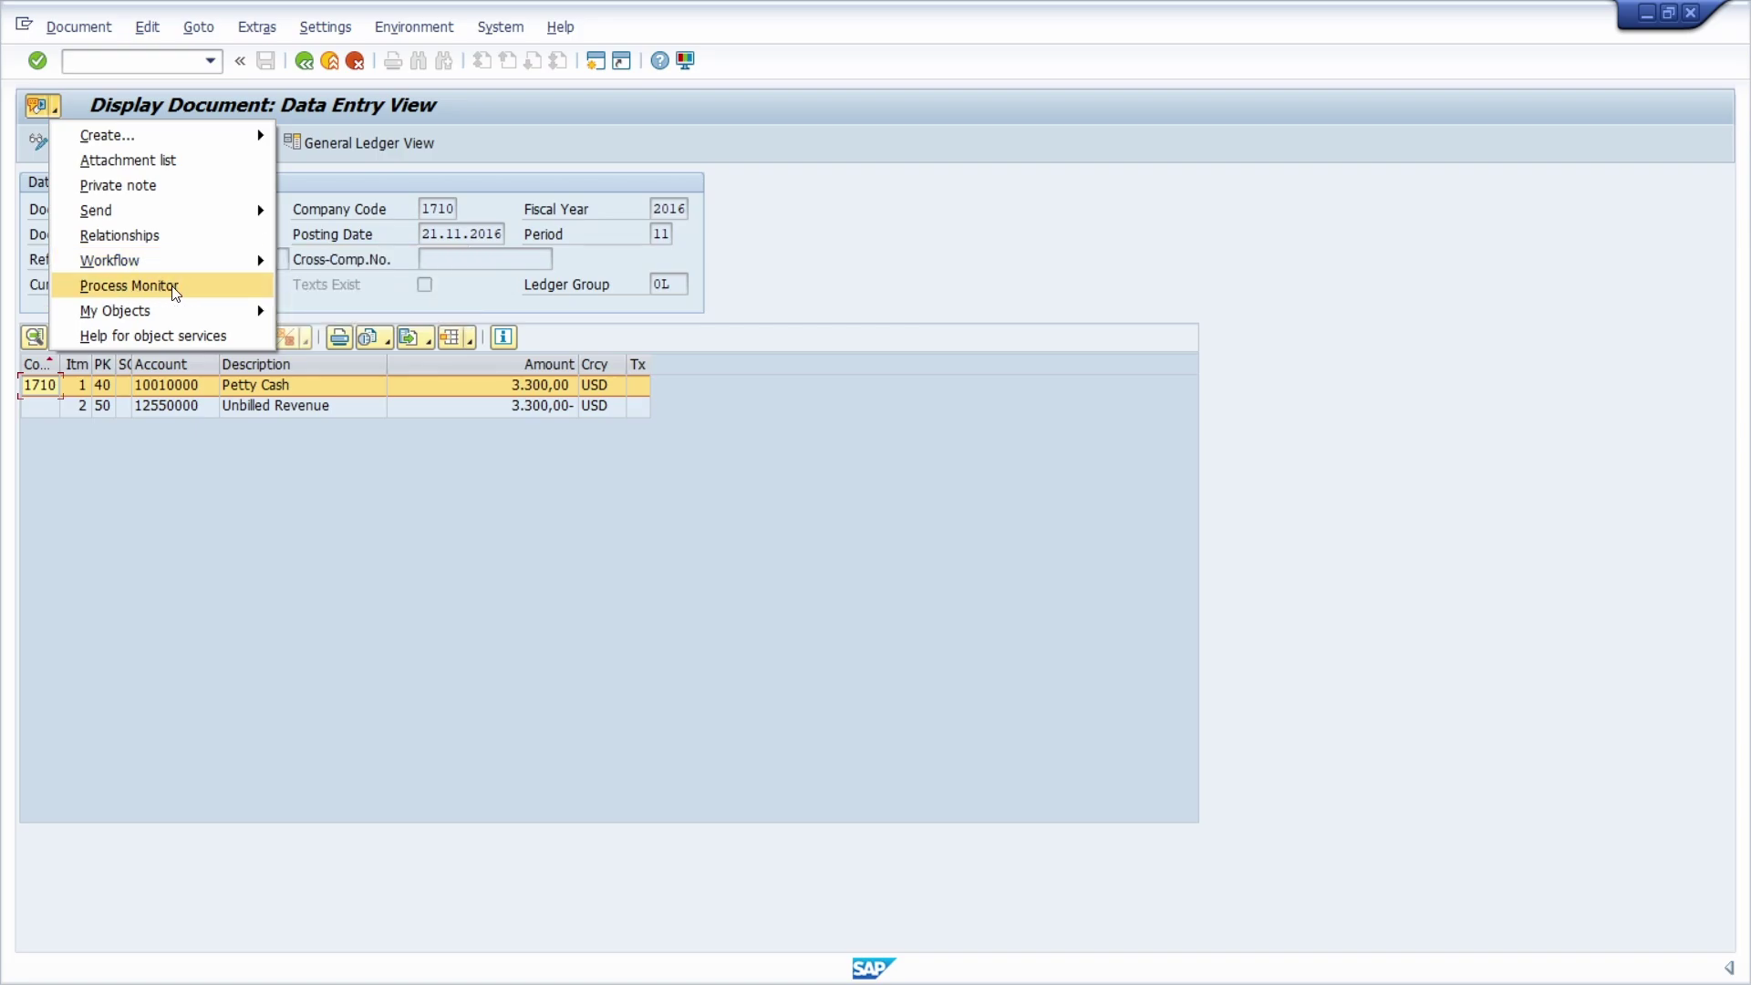
pyautogui.moveTo(132, 315)
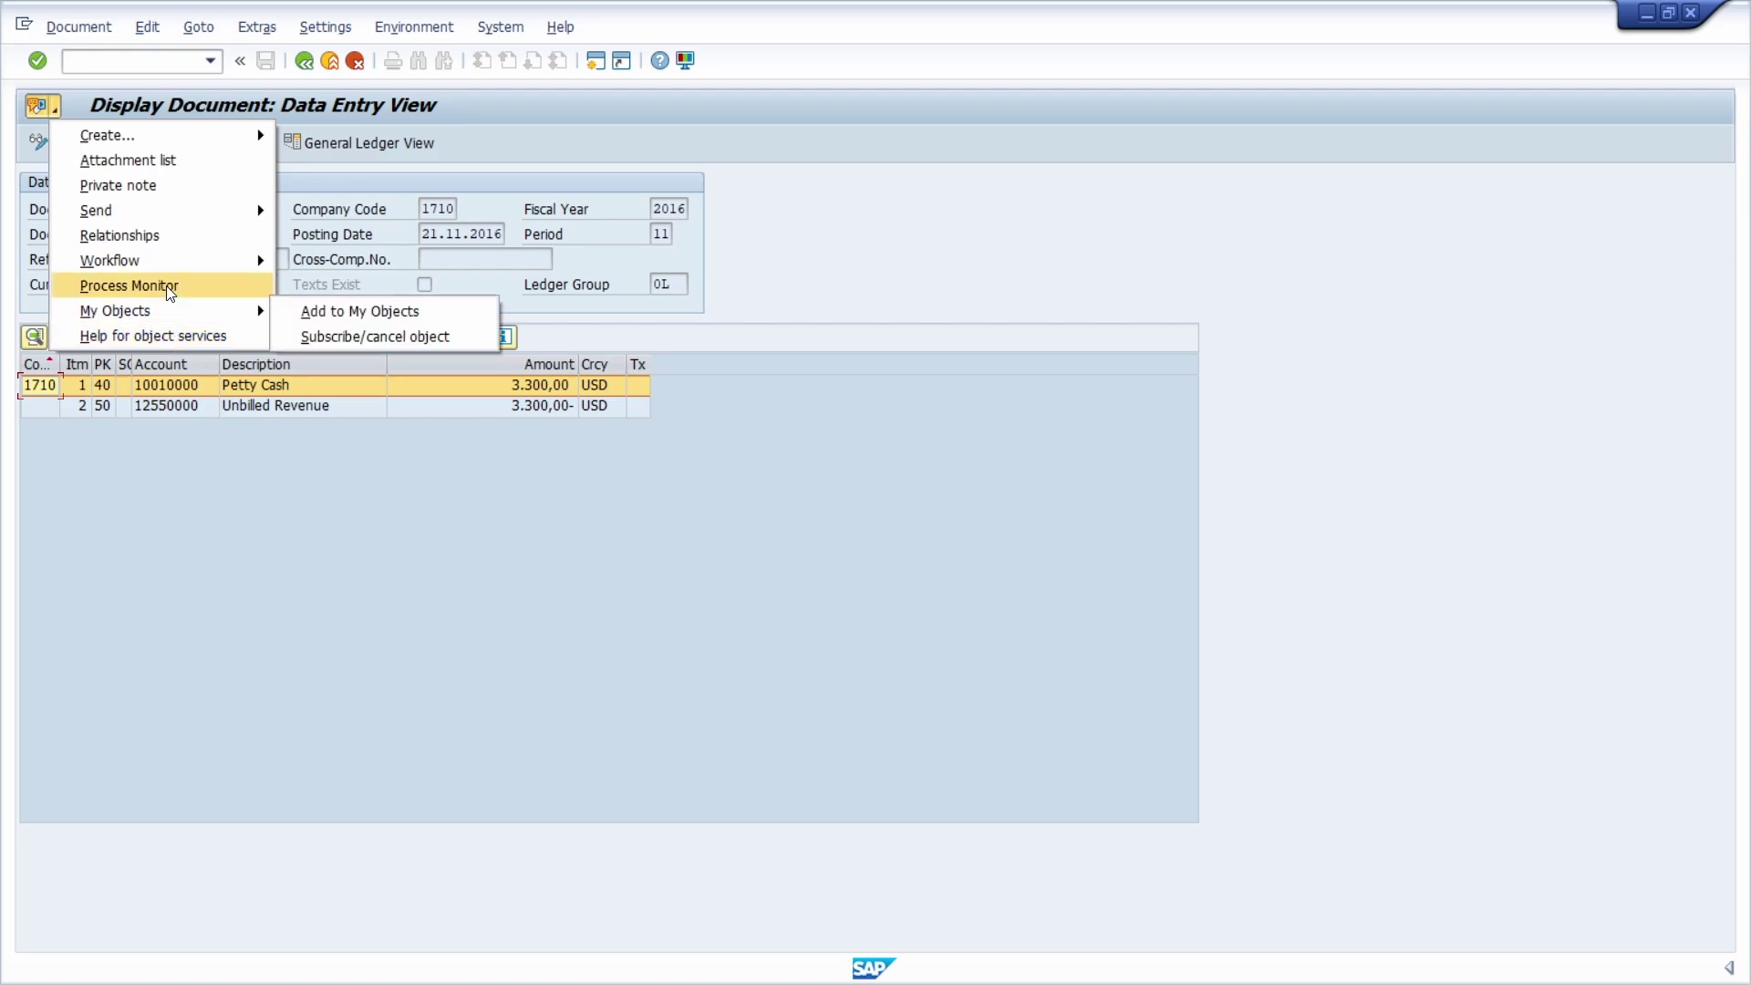
pyautogui.click(533, 103)
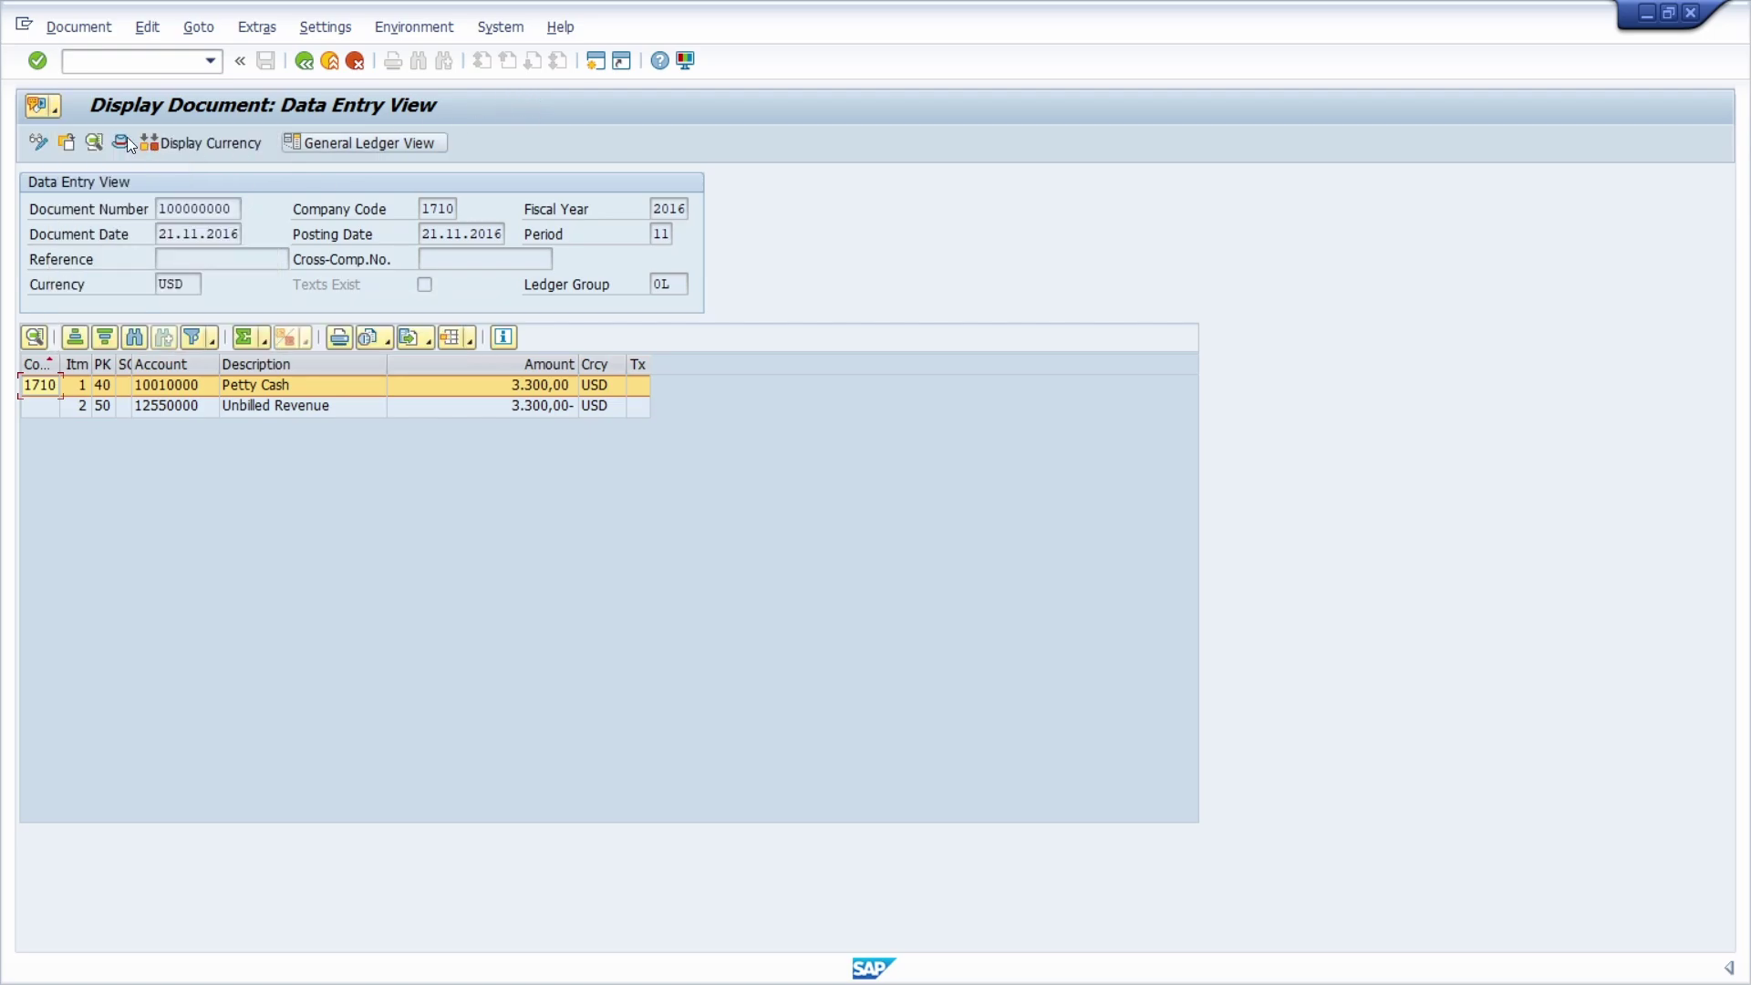
# Display the accounting document's object services in a separate window, close it and list the services again
pyautogui.click(33, 109)
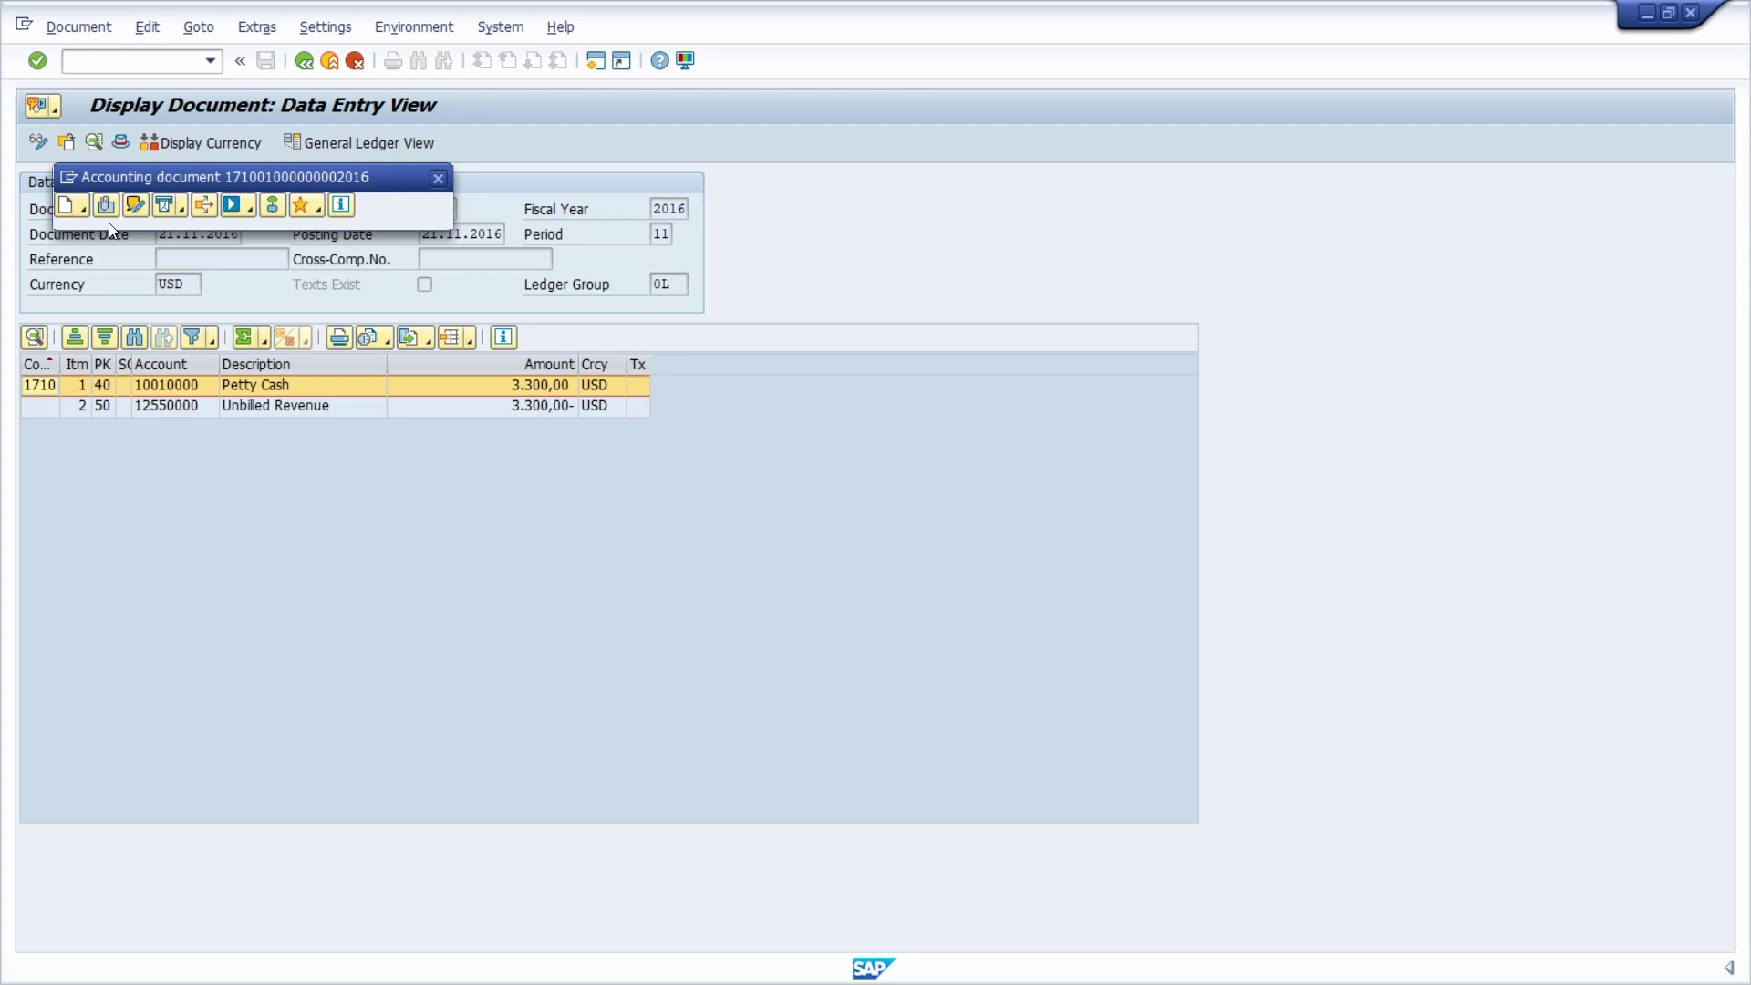
pyautogui.click(438, 178)
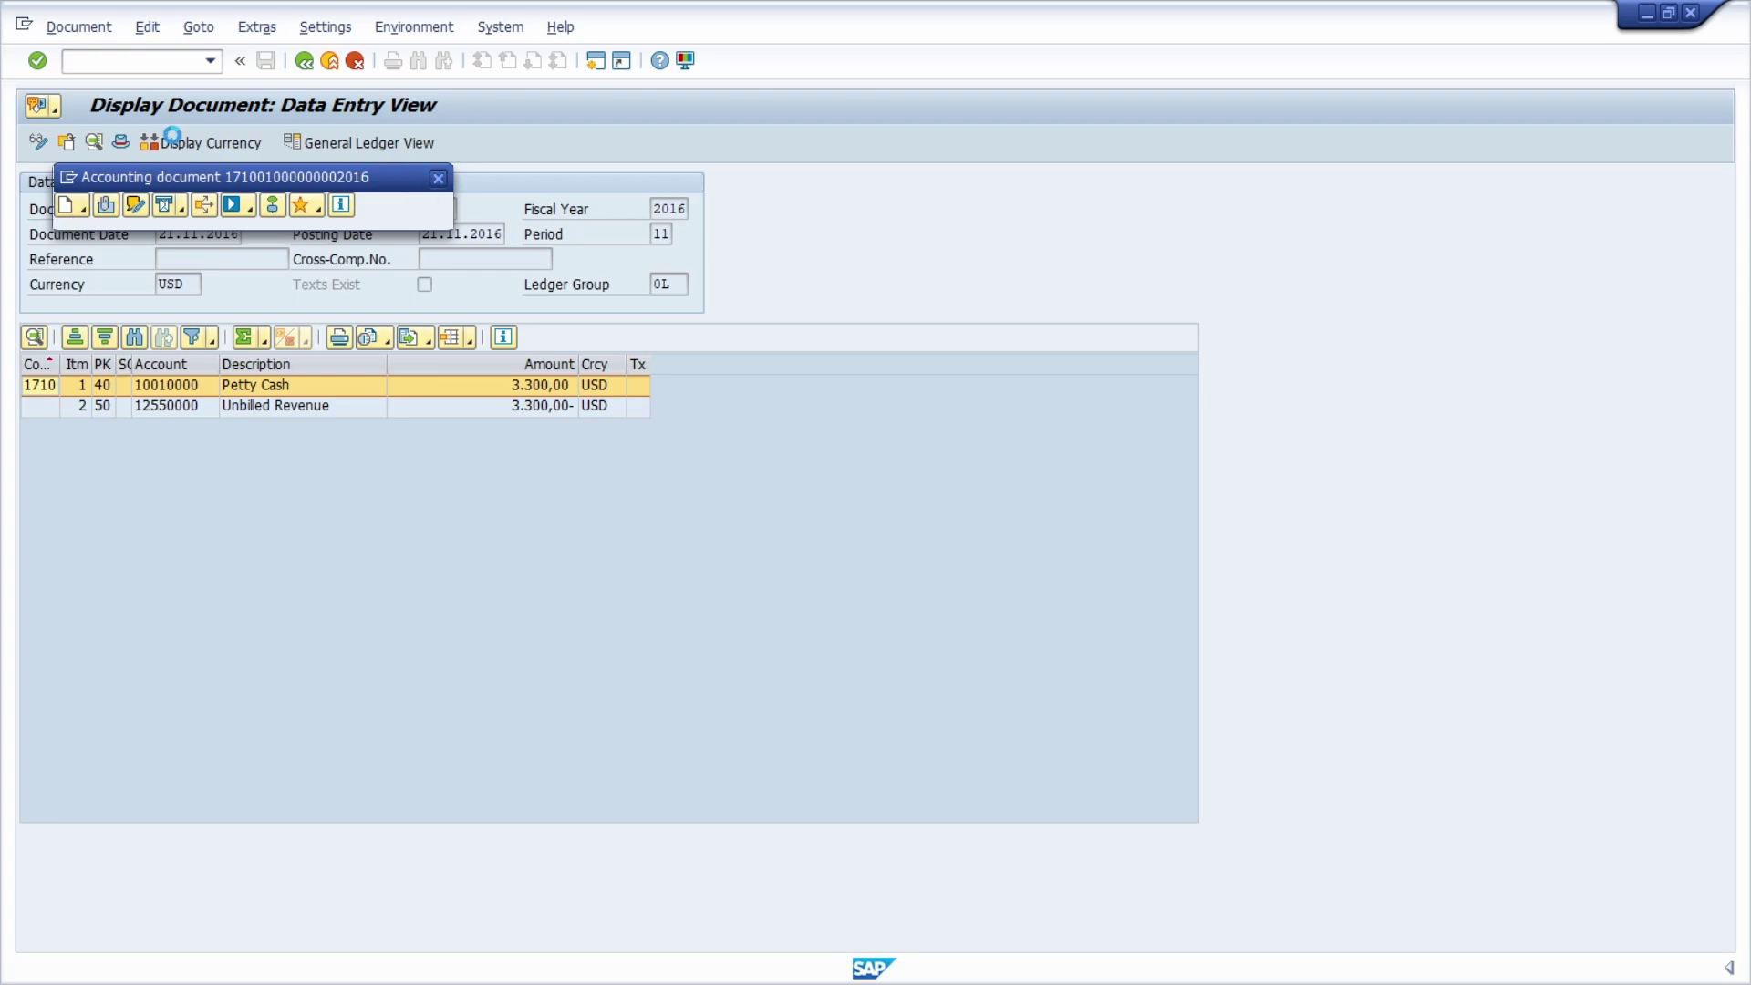
pyautogui.click(57, 110)
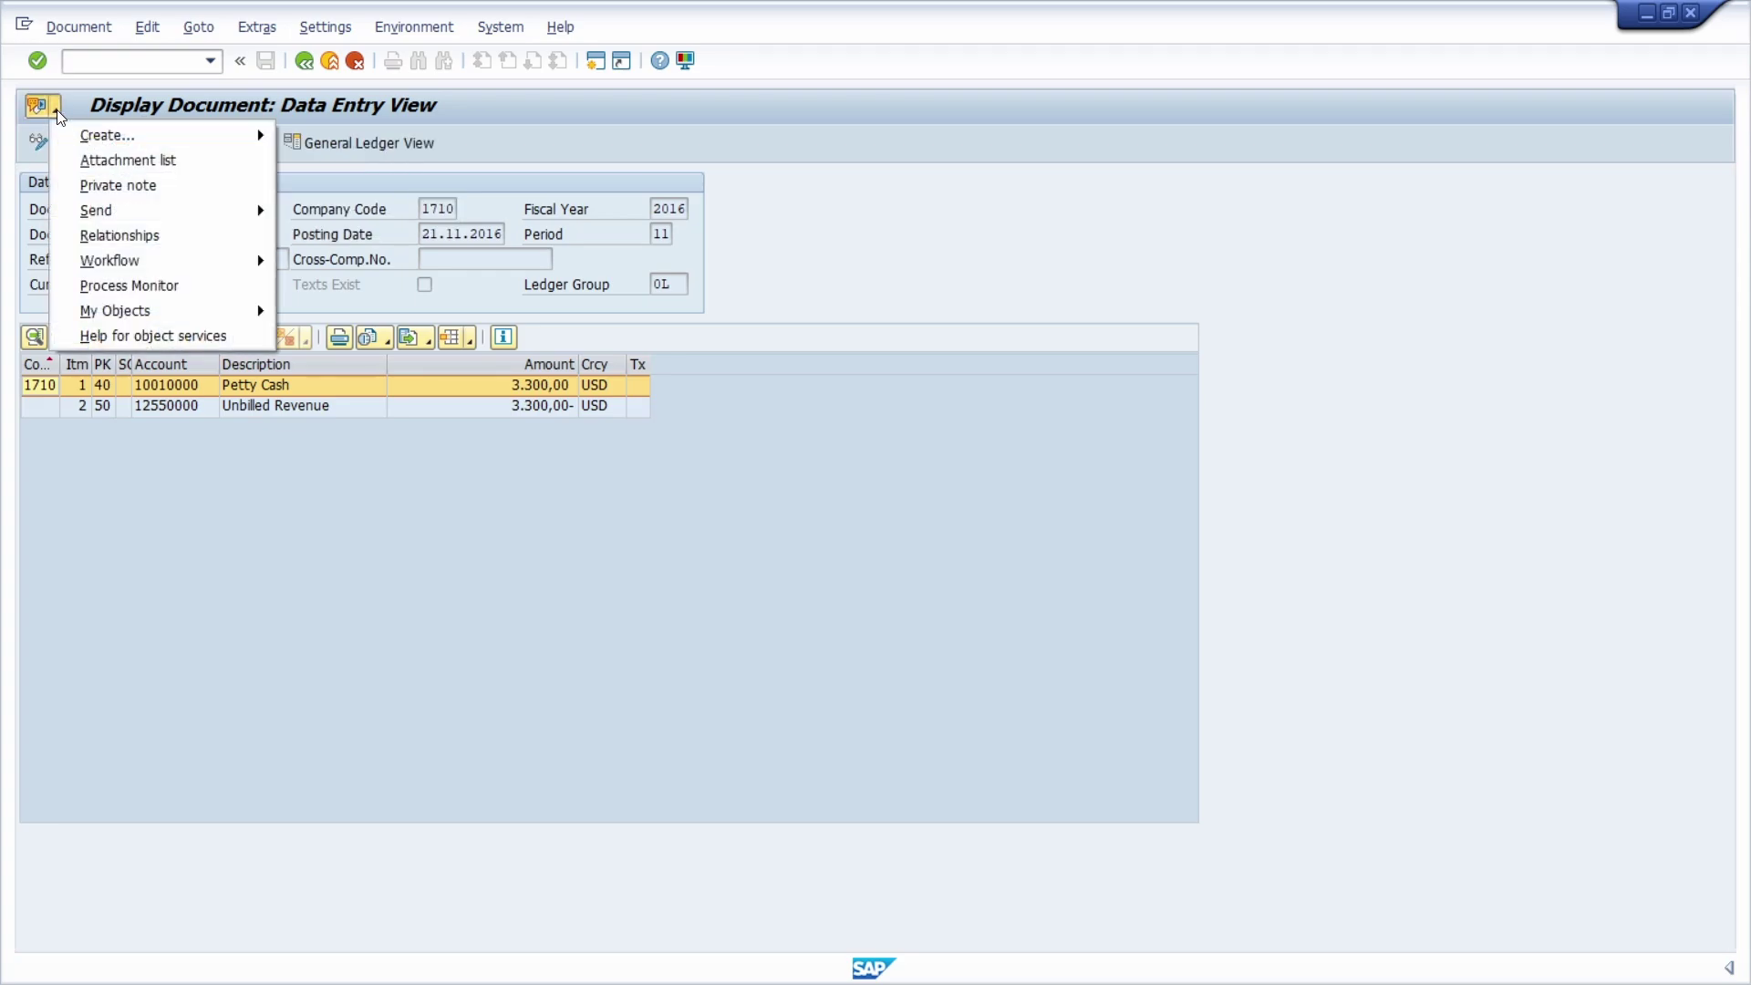
pyautogui.moveTo(131, 138)
# Call Services for Object from the system functions for the accounting document and close its window
pyautogui.click(501, 27)
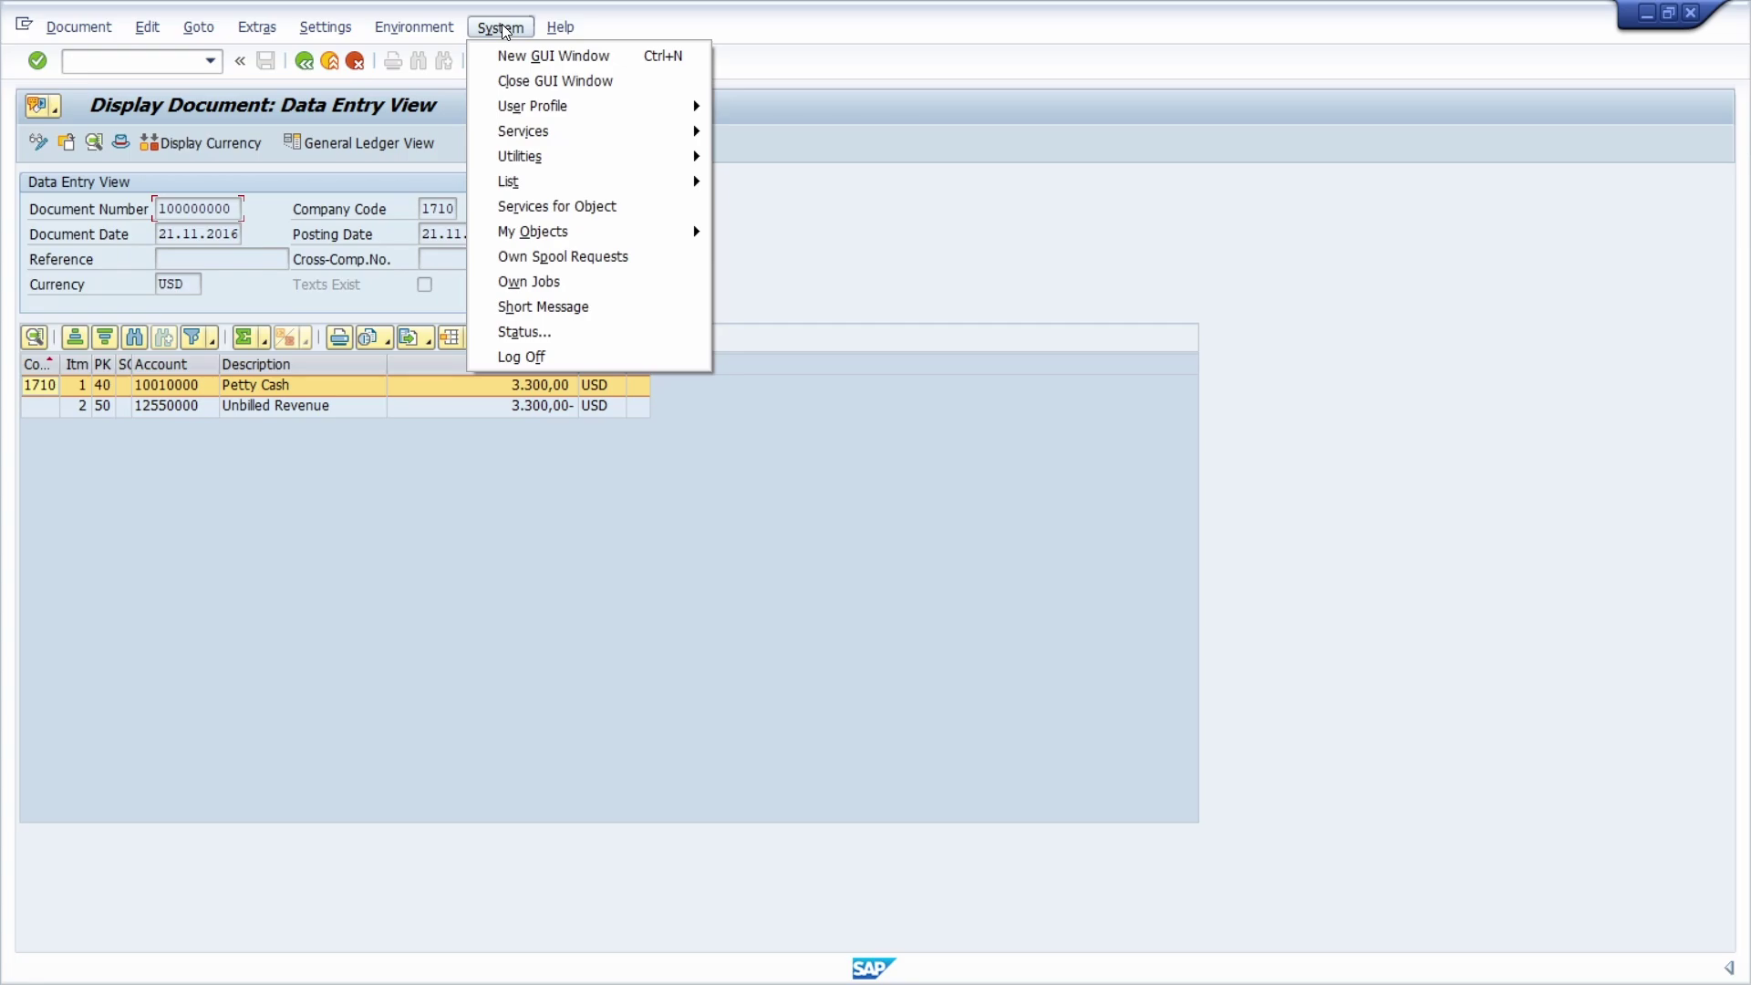
pyautogui.moveTo(582, 236)
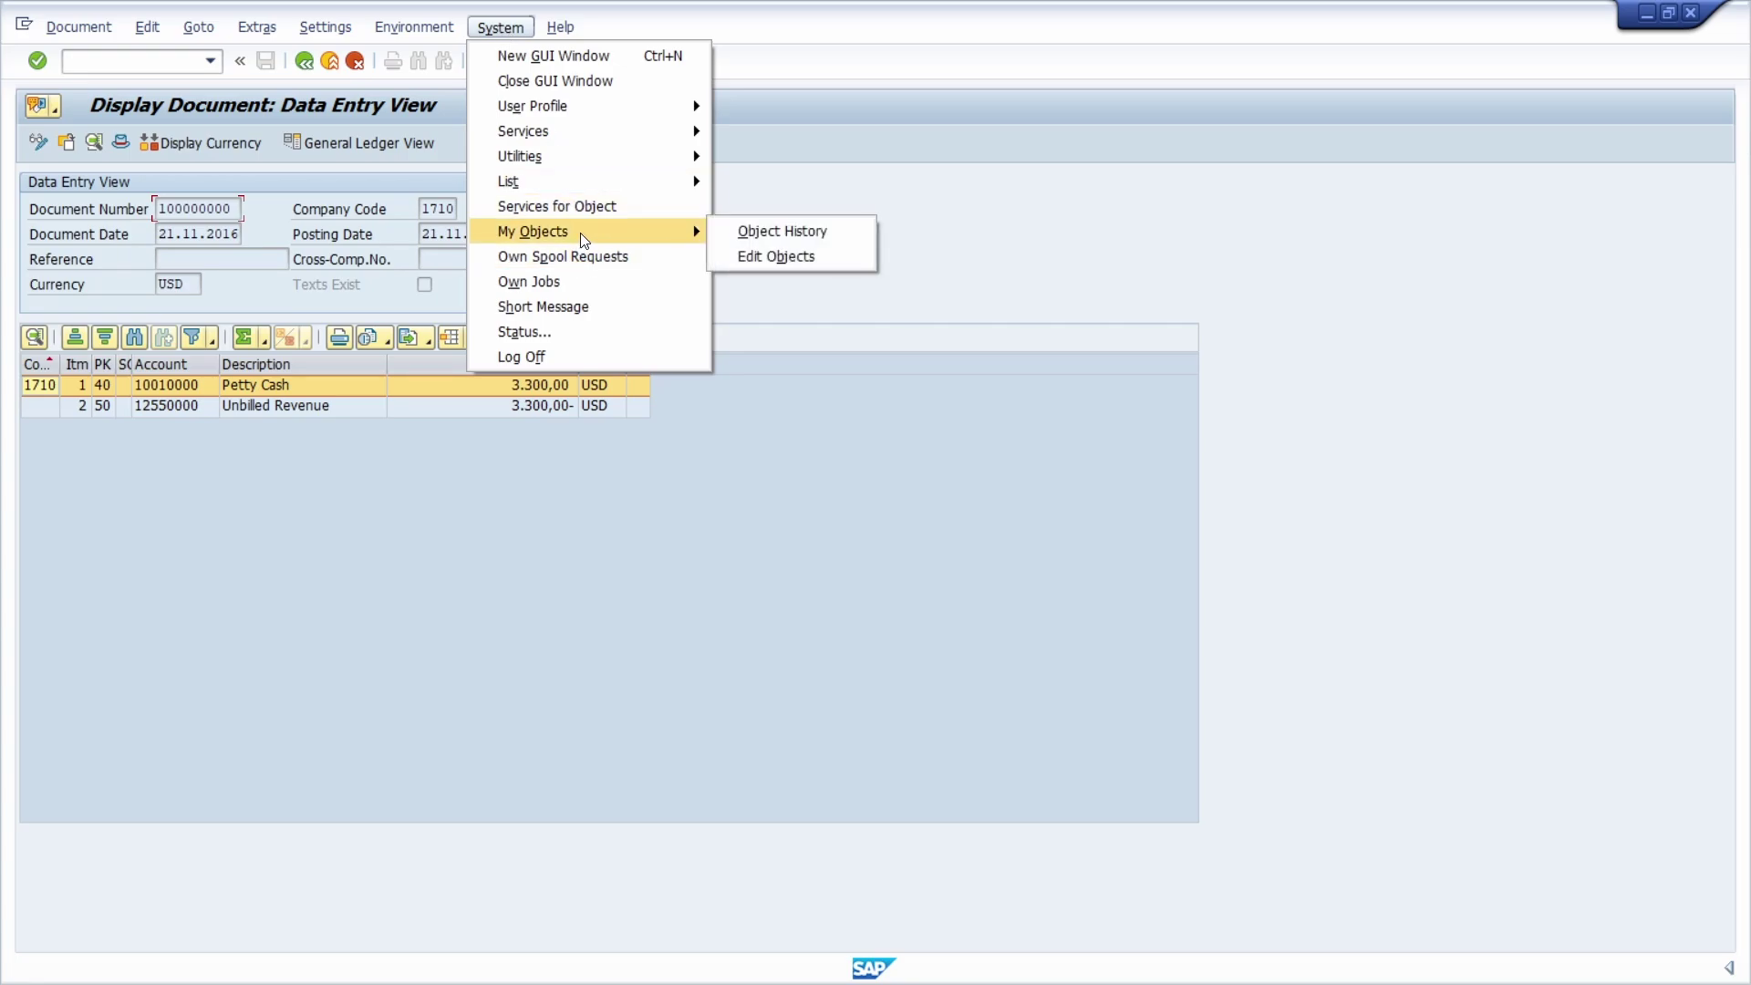
pyautogui.click(640, 206)
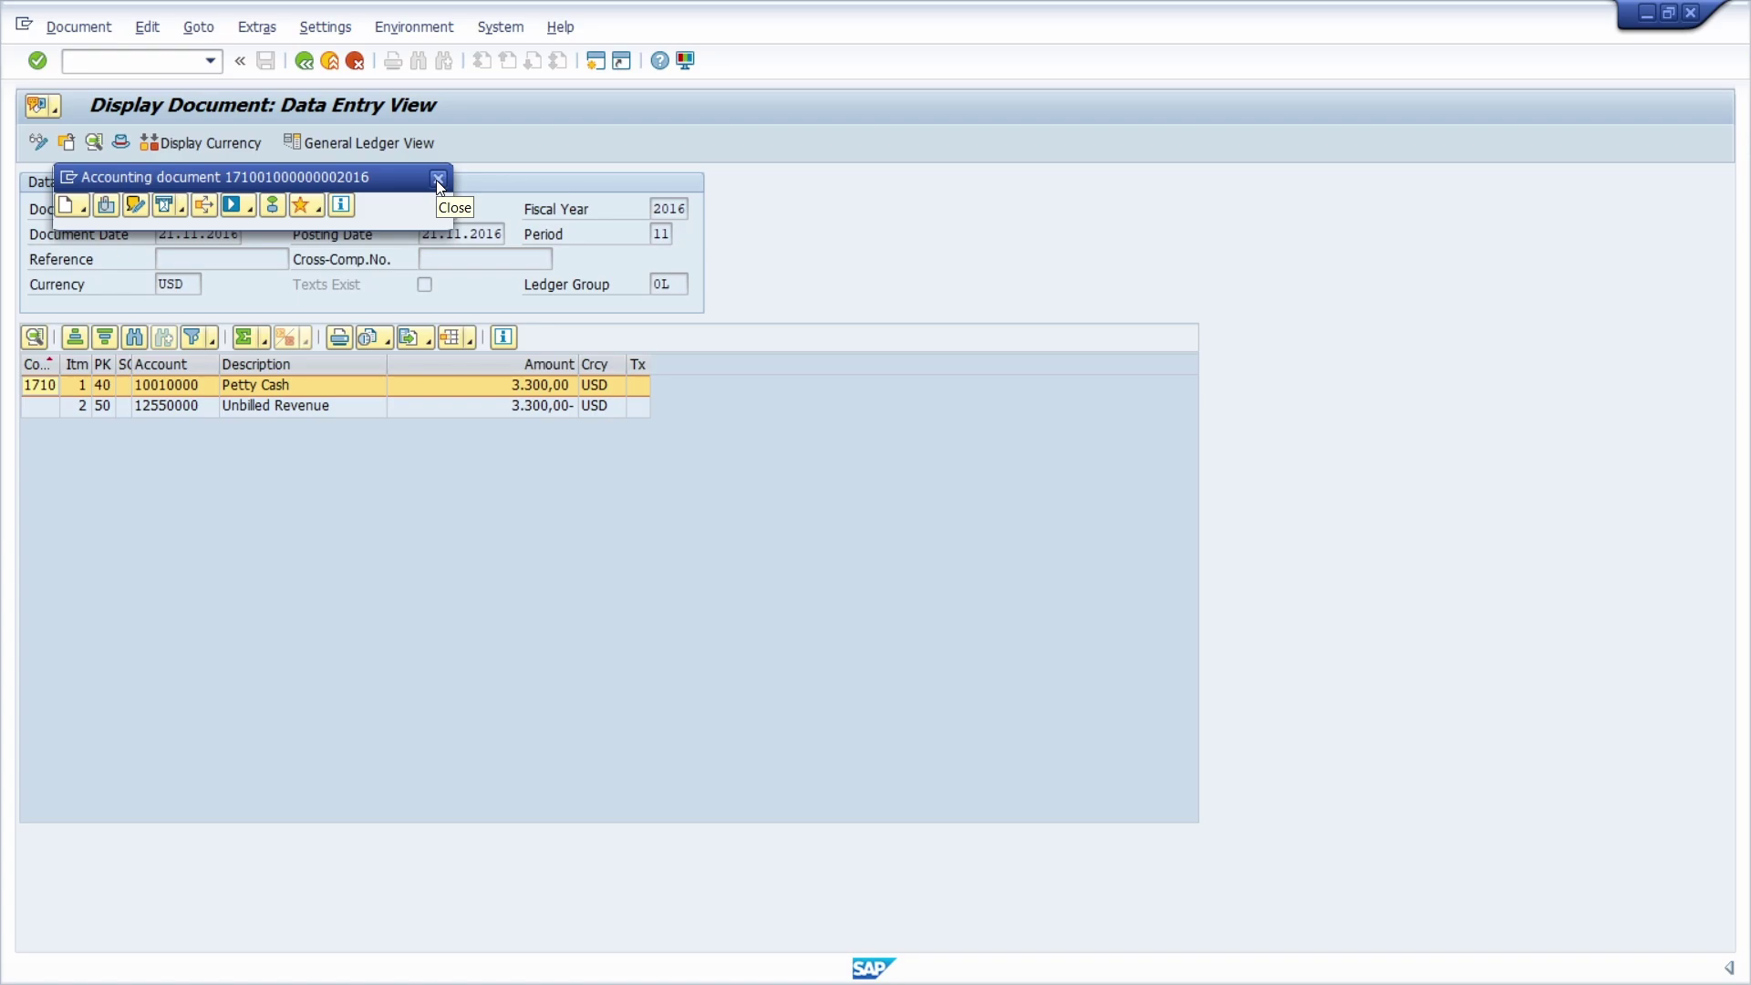
pyautogui.click(439, 179)
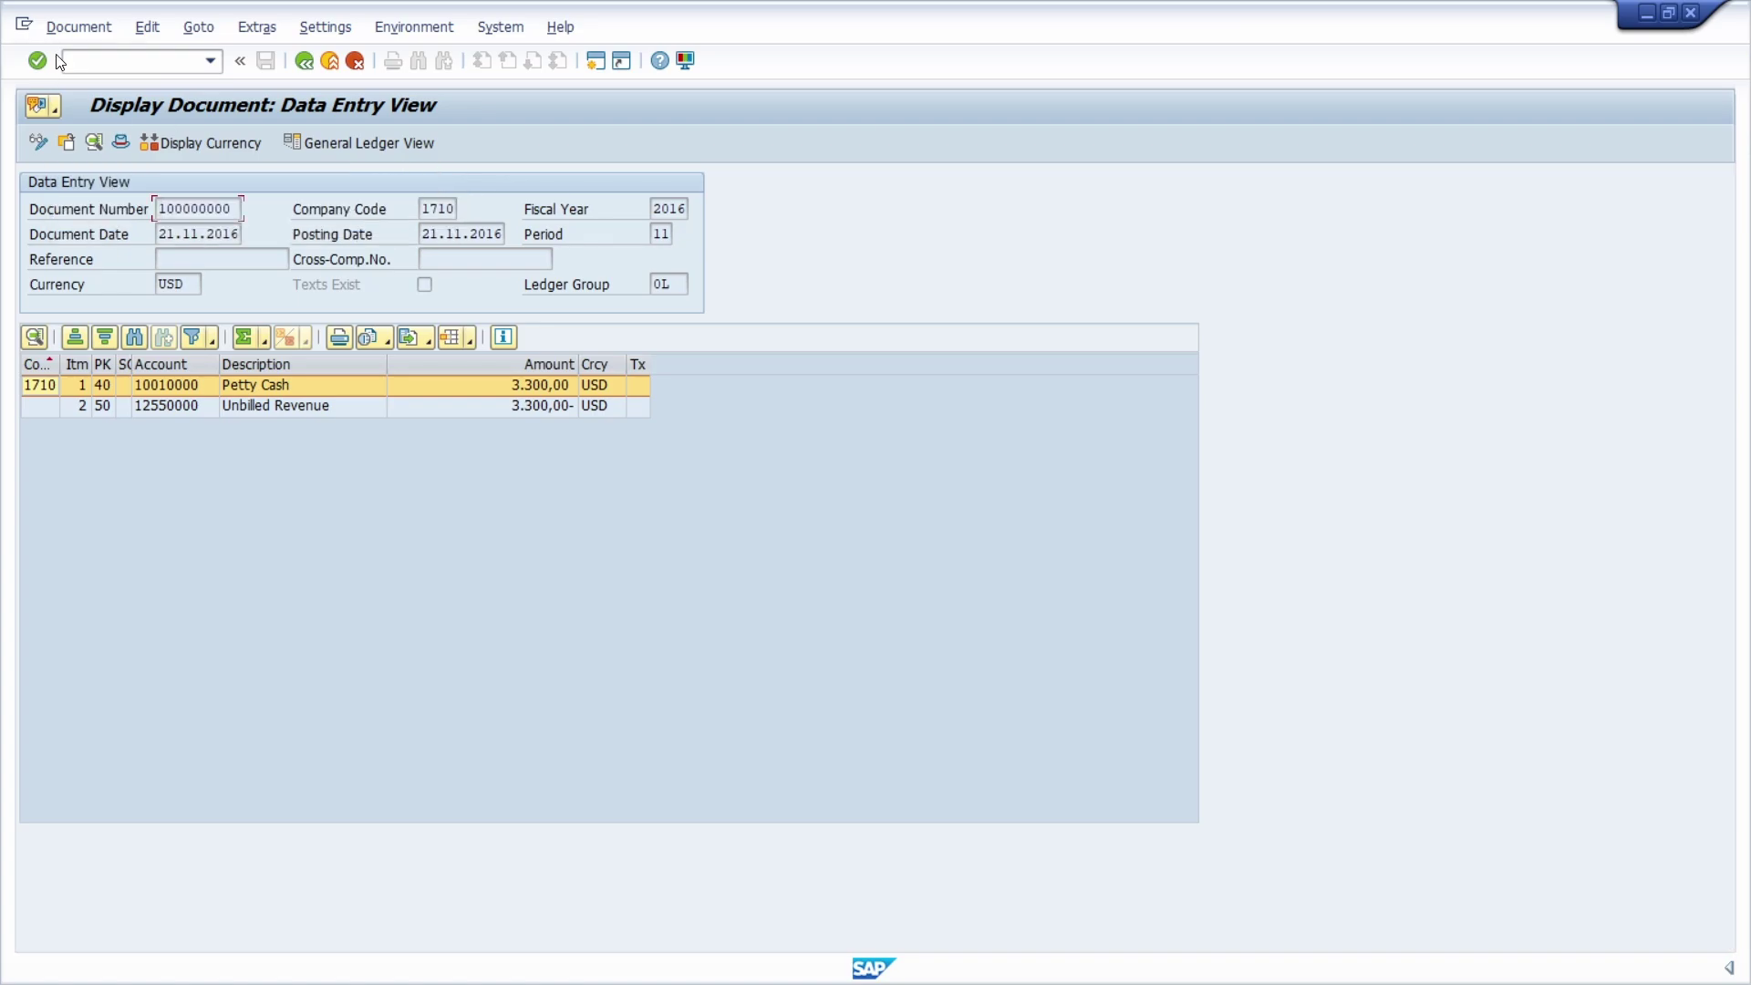
# Run transaction ME23N to display the purchase order
pyautogui.click(130, 65)
pyautogui.write('/nme23n')
pyautogui.press('Return')
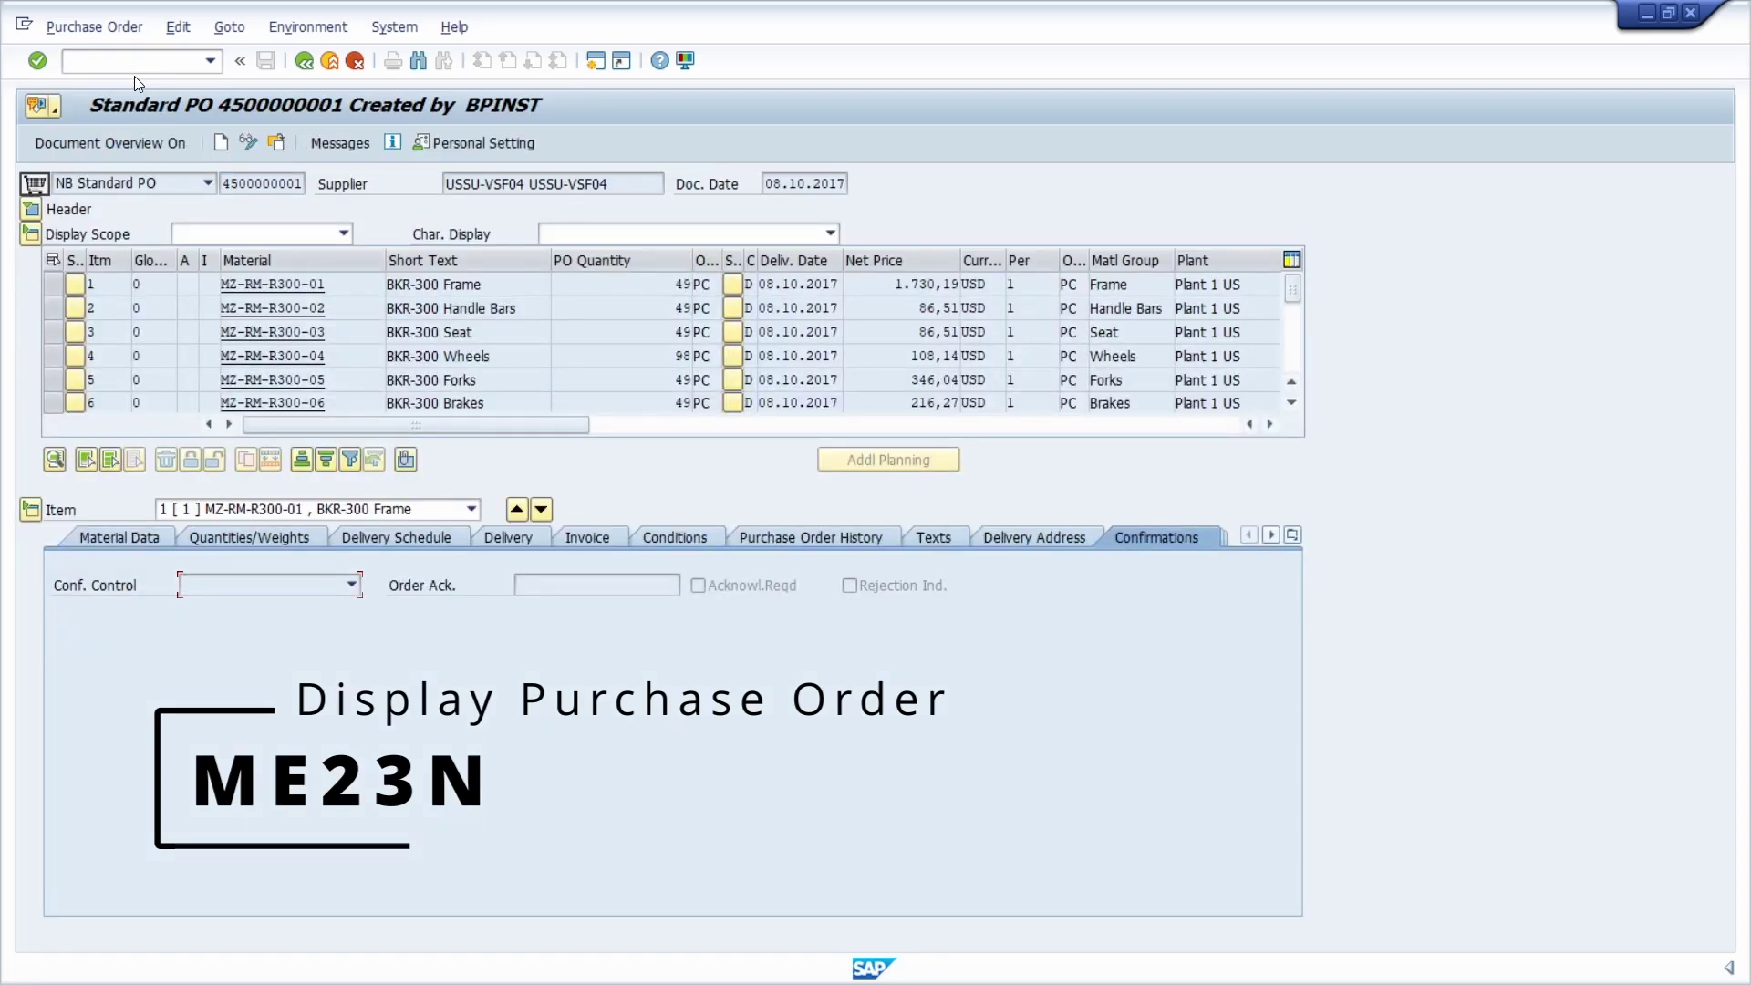
# Check the object services offered for the purchase order, including the Send options
pyautogui.click(55, 109)
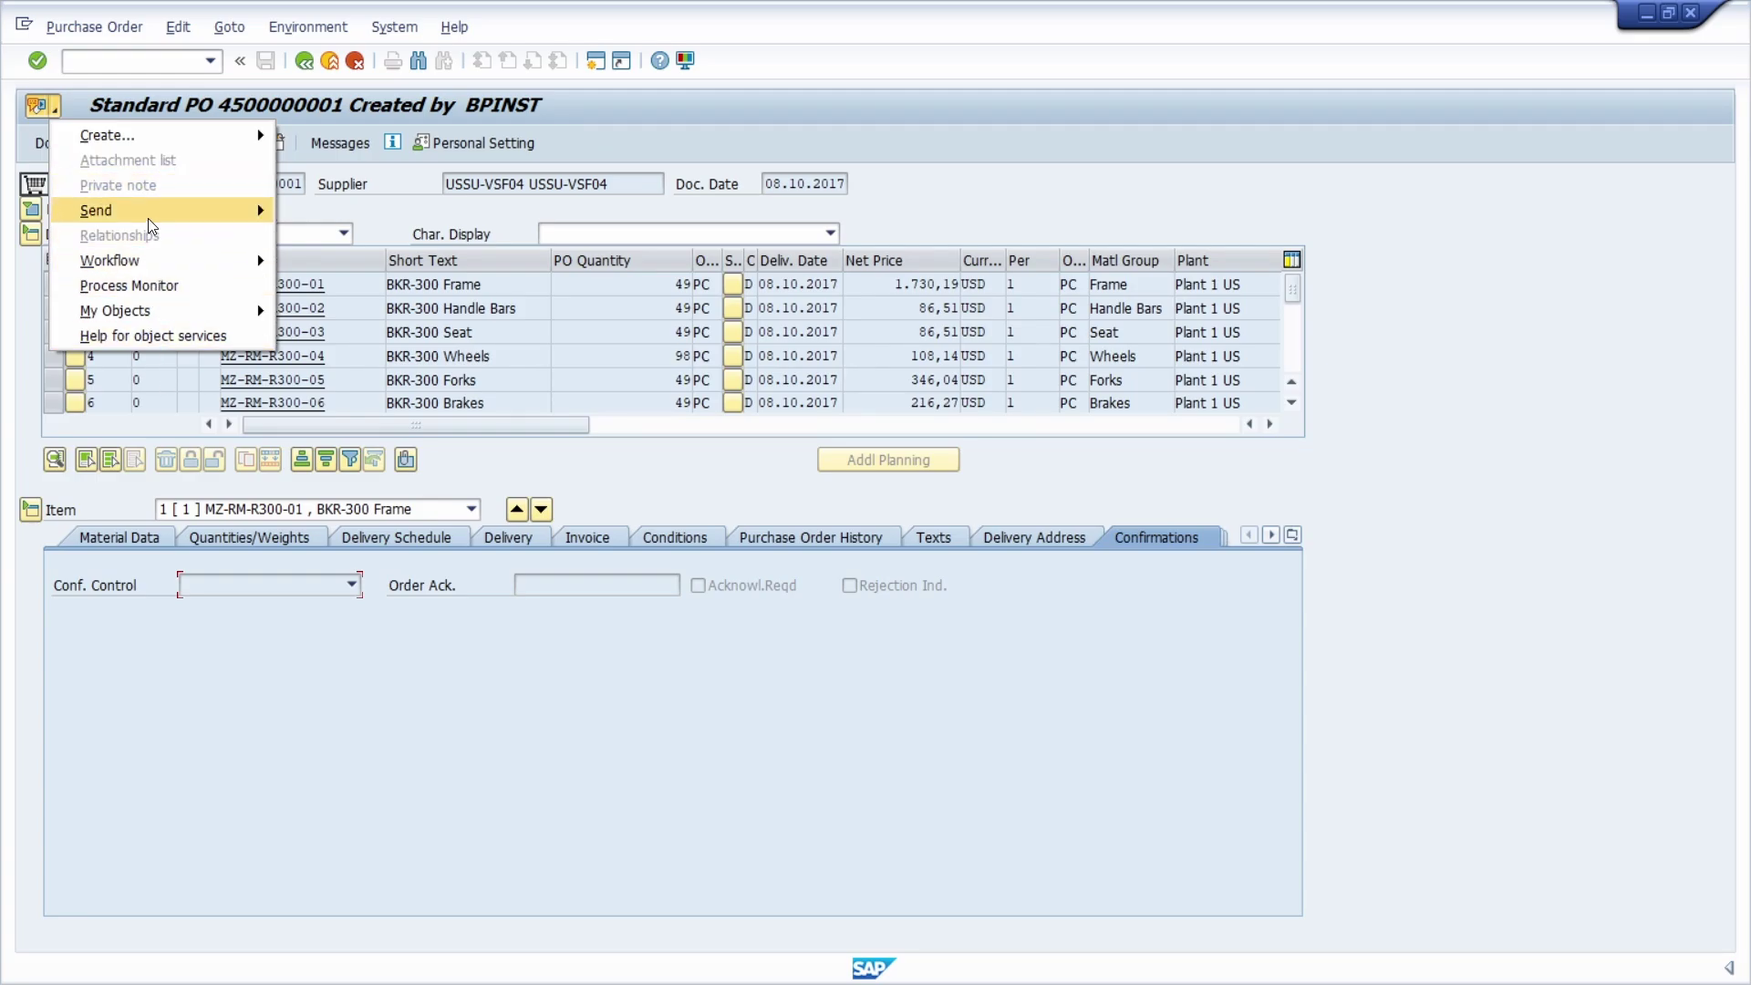
pyautogui.moveTo(152, 226)
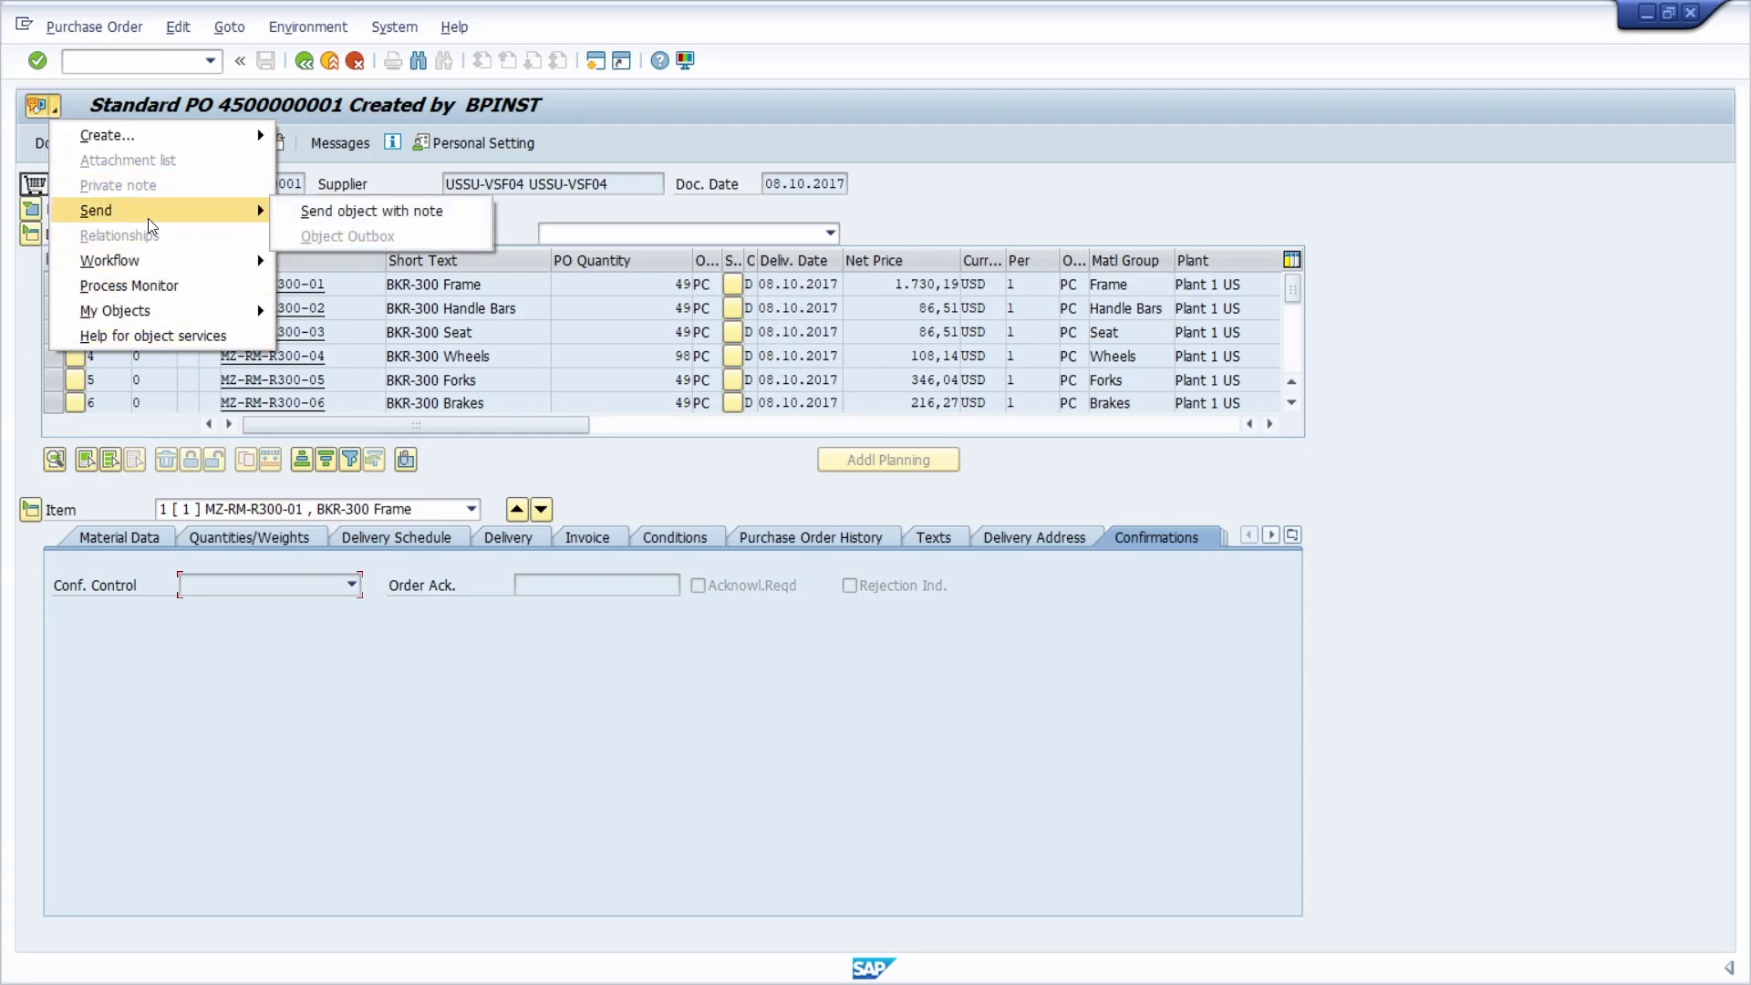
pyautogui.click(584, 137)
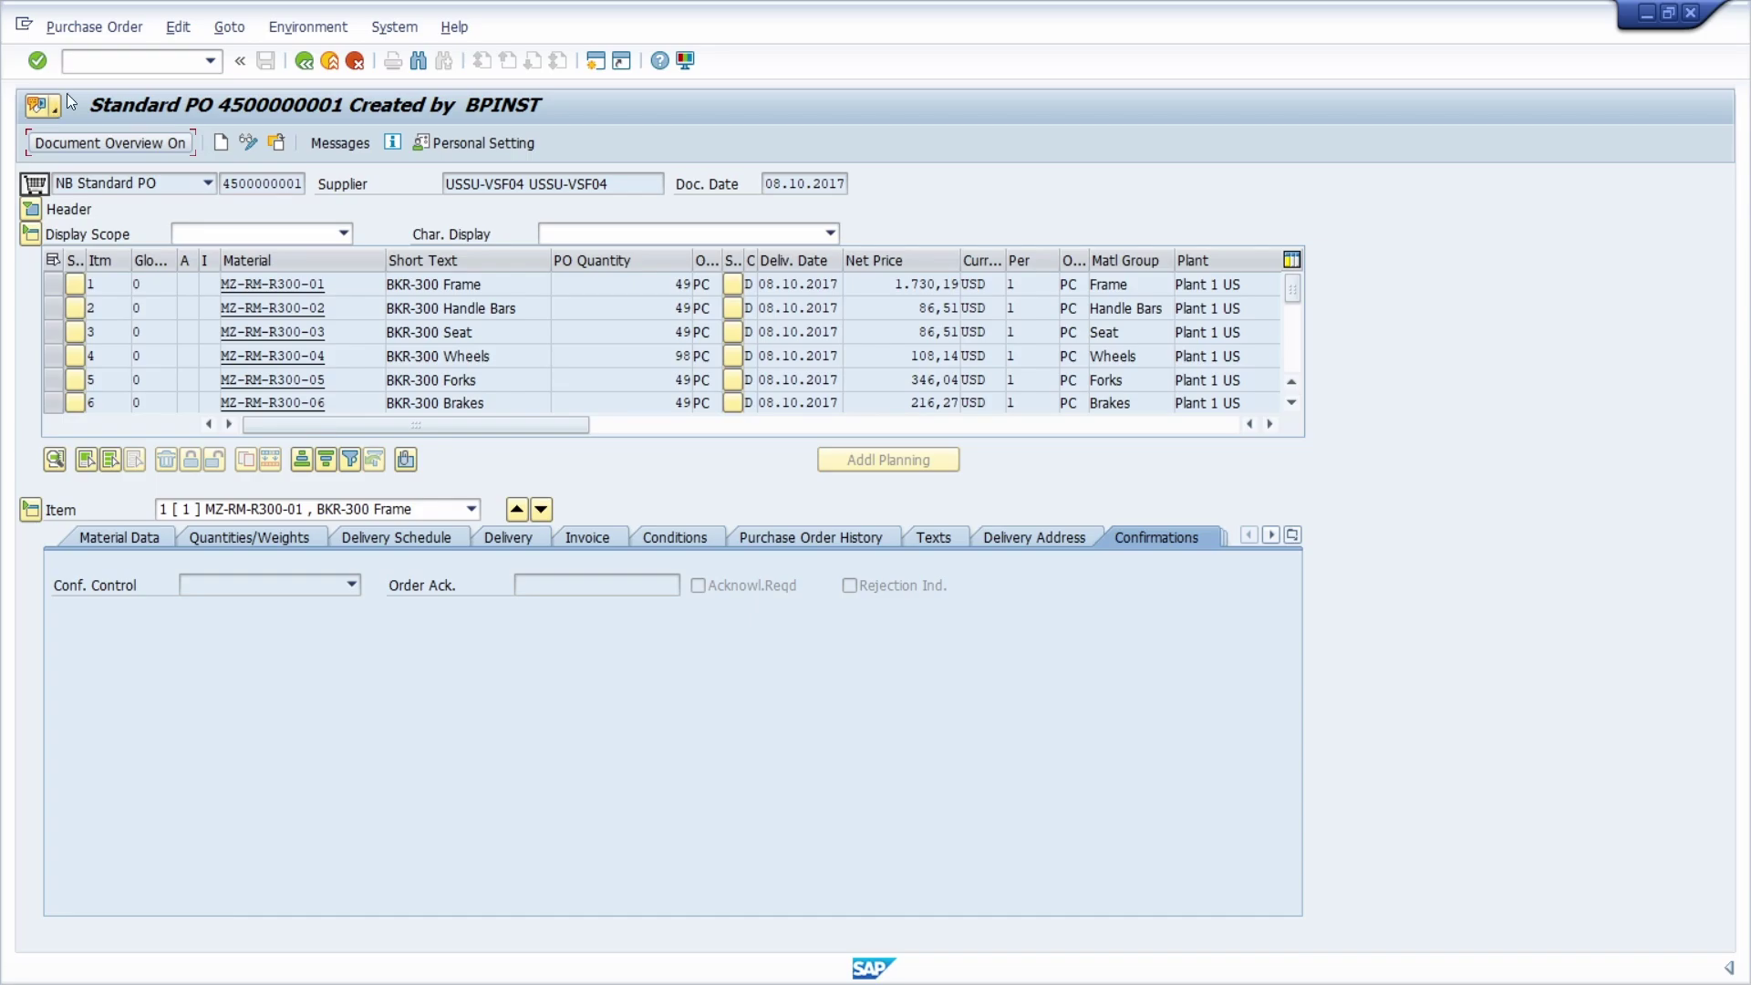
# Run transaction SE16N to open the general table display
pyautogui.click(107, 59)
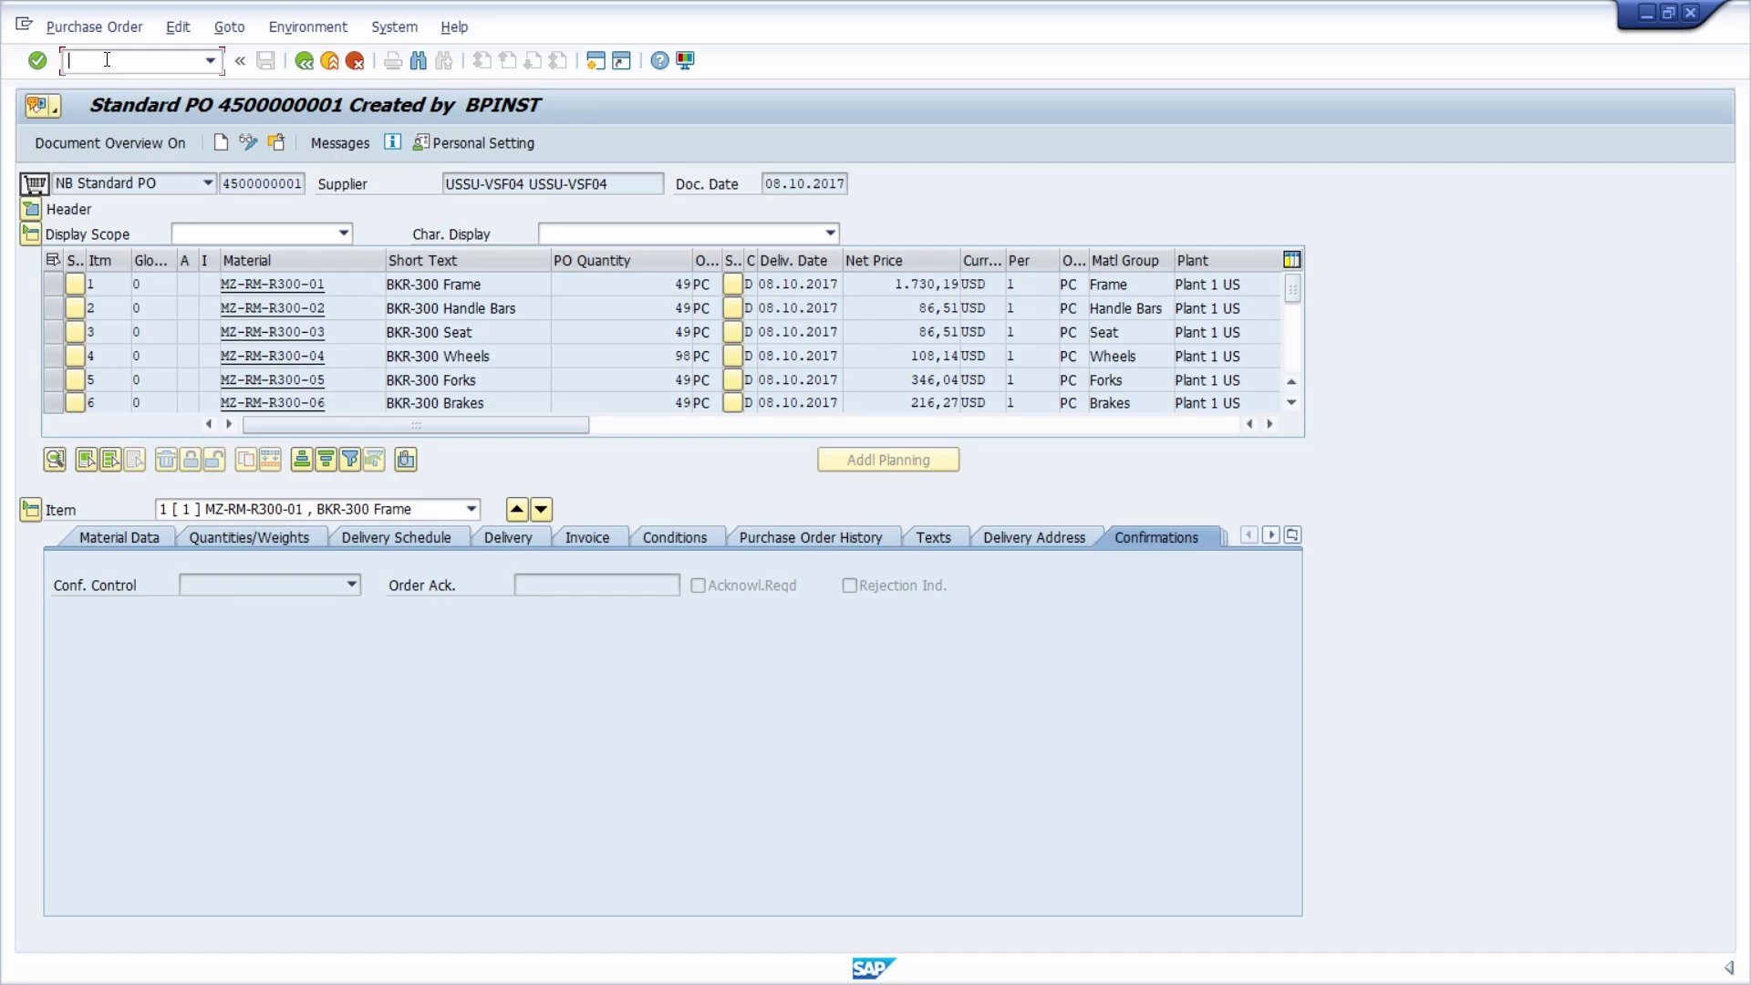
pyautogui.write('/nse16n')
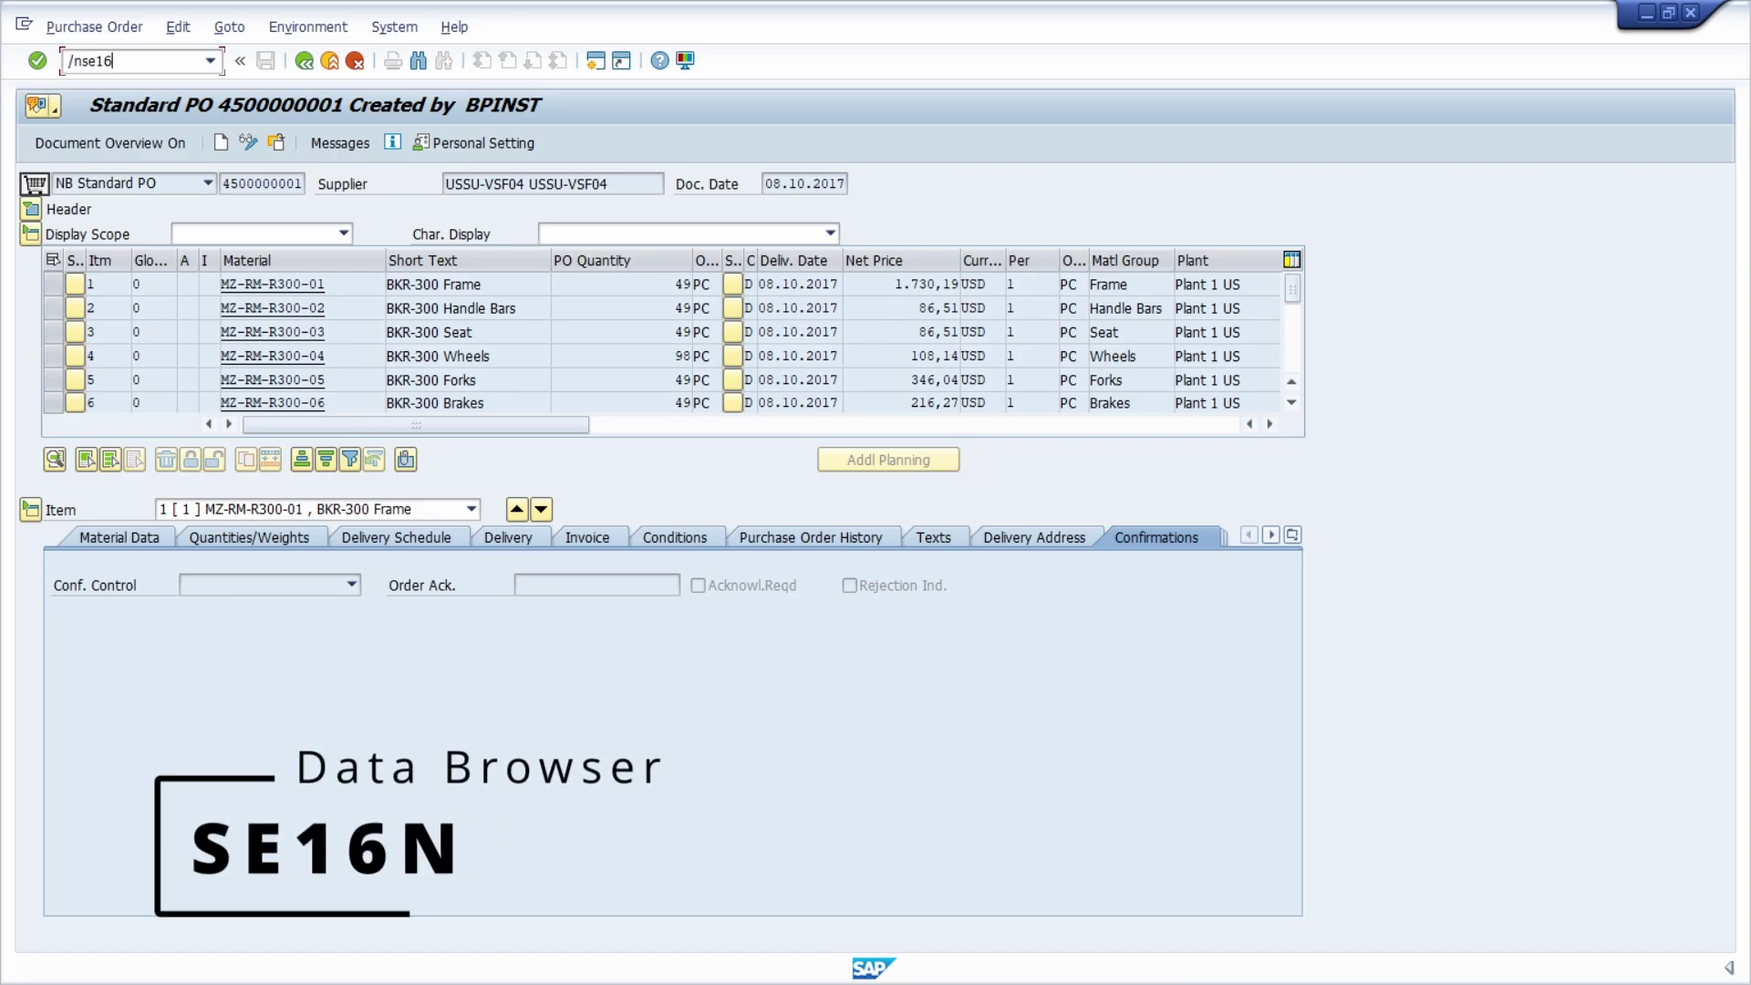
pyautogui.press('Return')
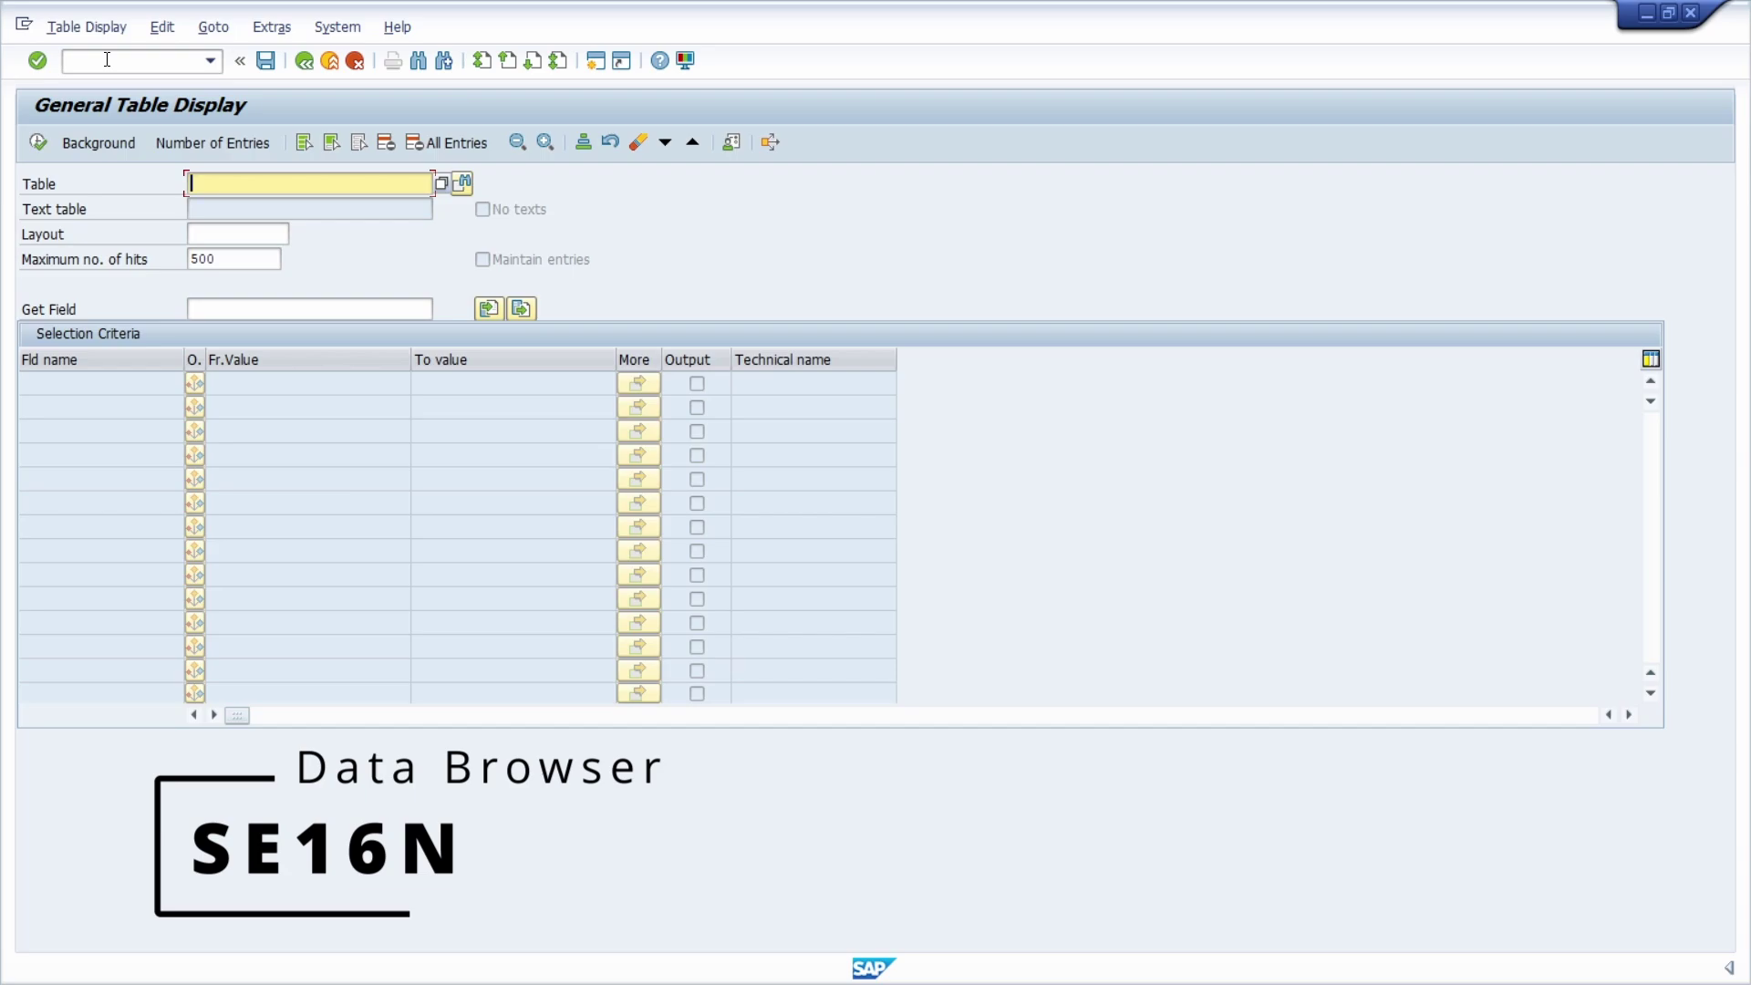
# Load table SGOSATTR and list its entries without any selection criteria
pyautogui.write('s')
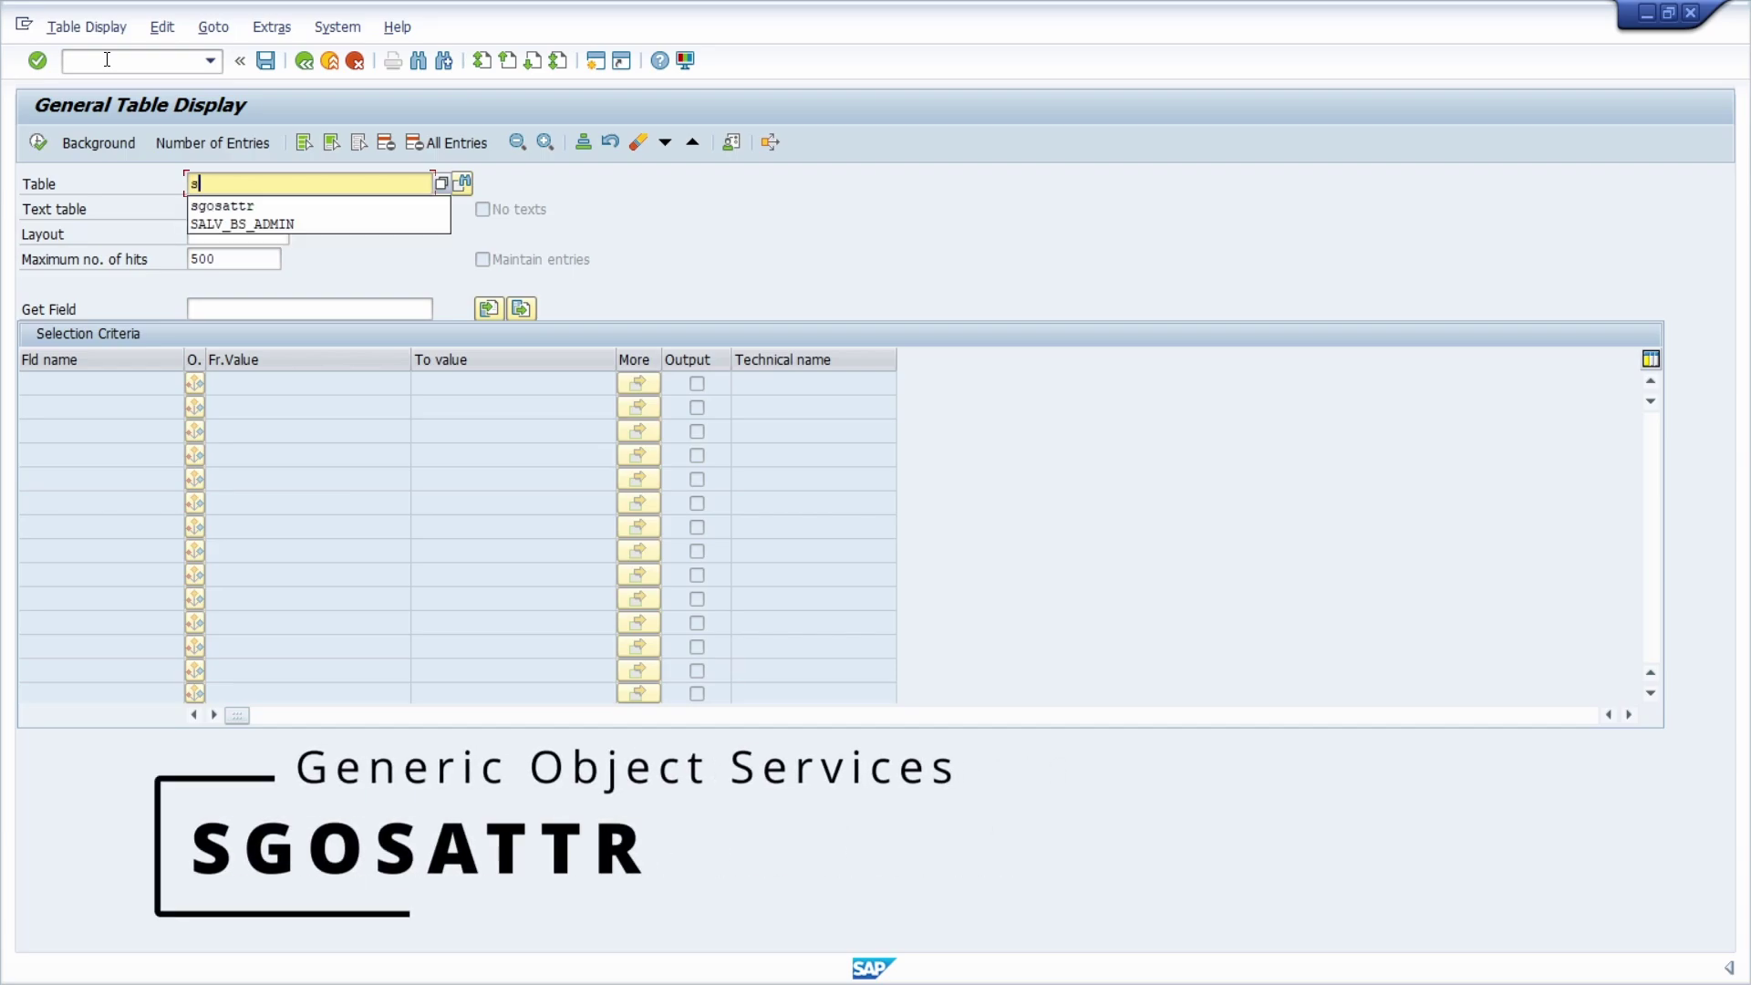
pyautogui.write('gosa')
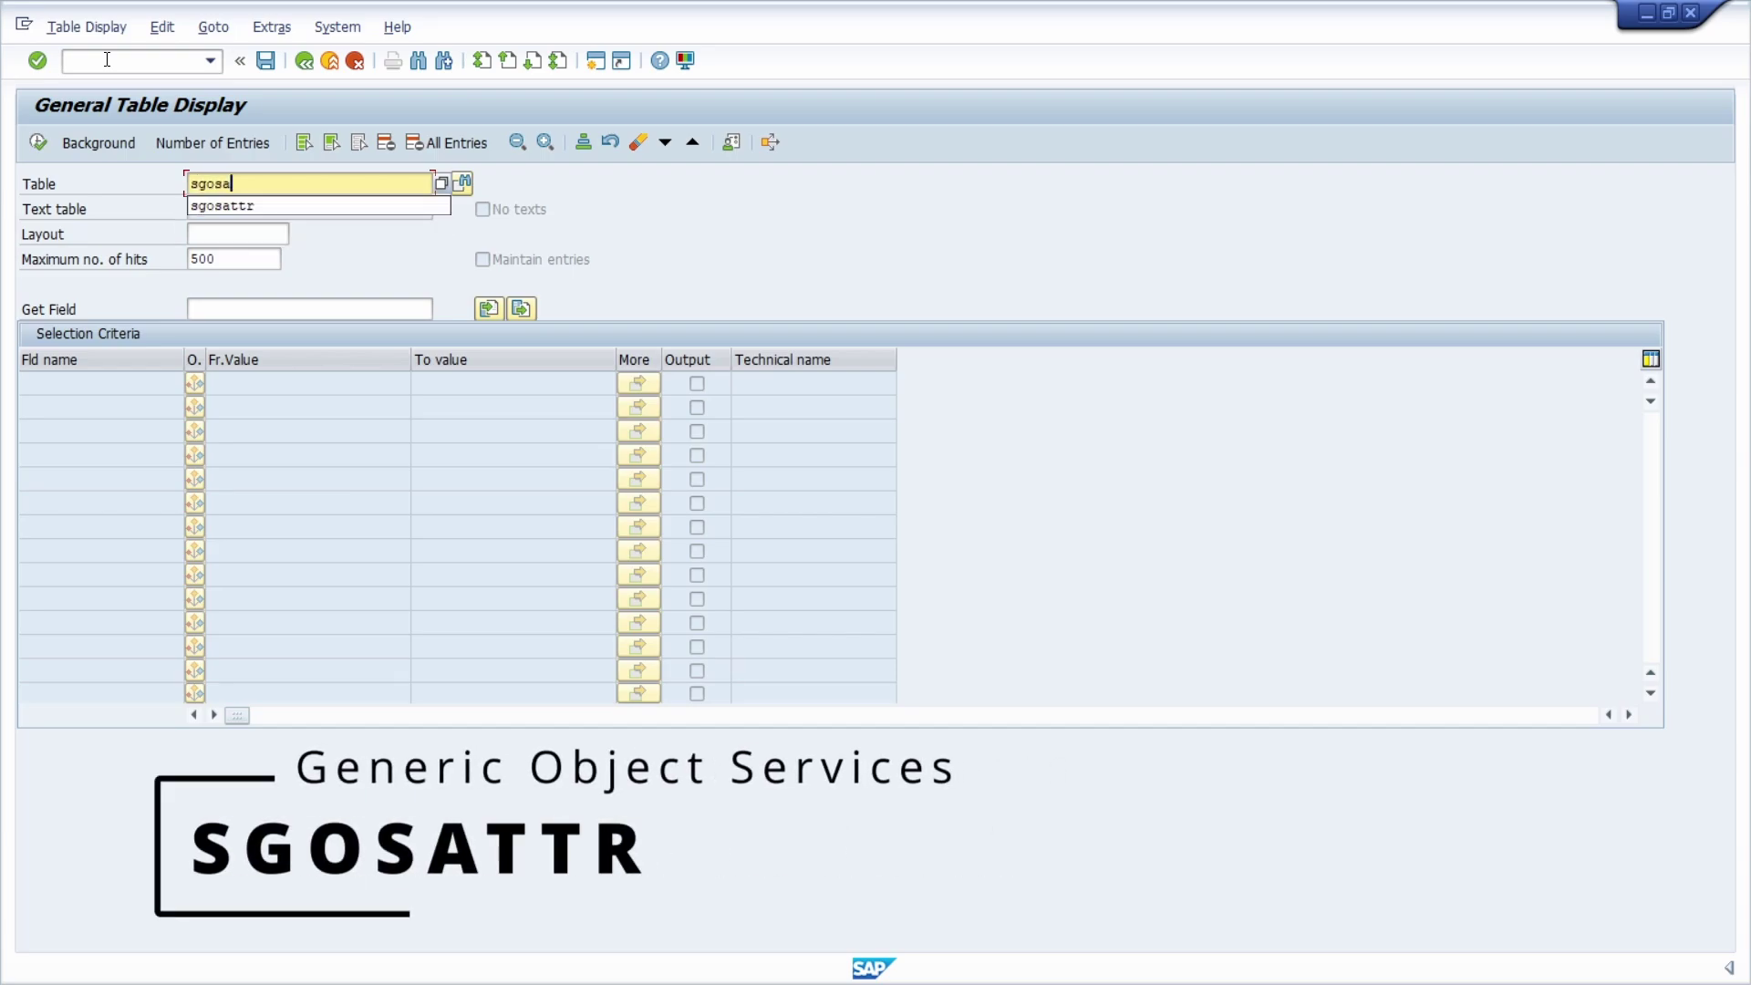
pyautogui.write('ttr')
pyautogui.press('Return')
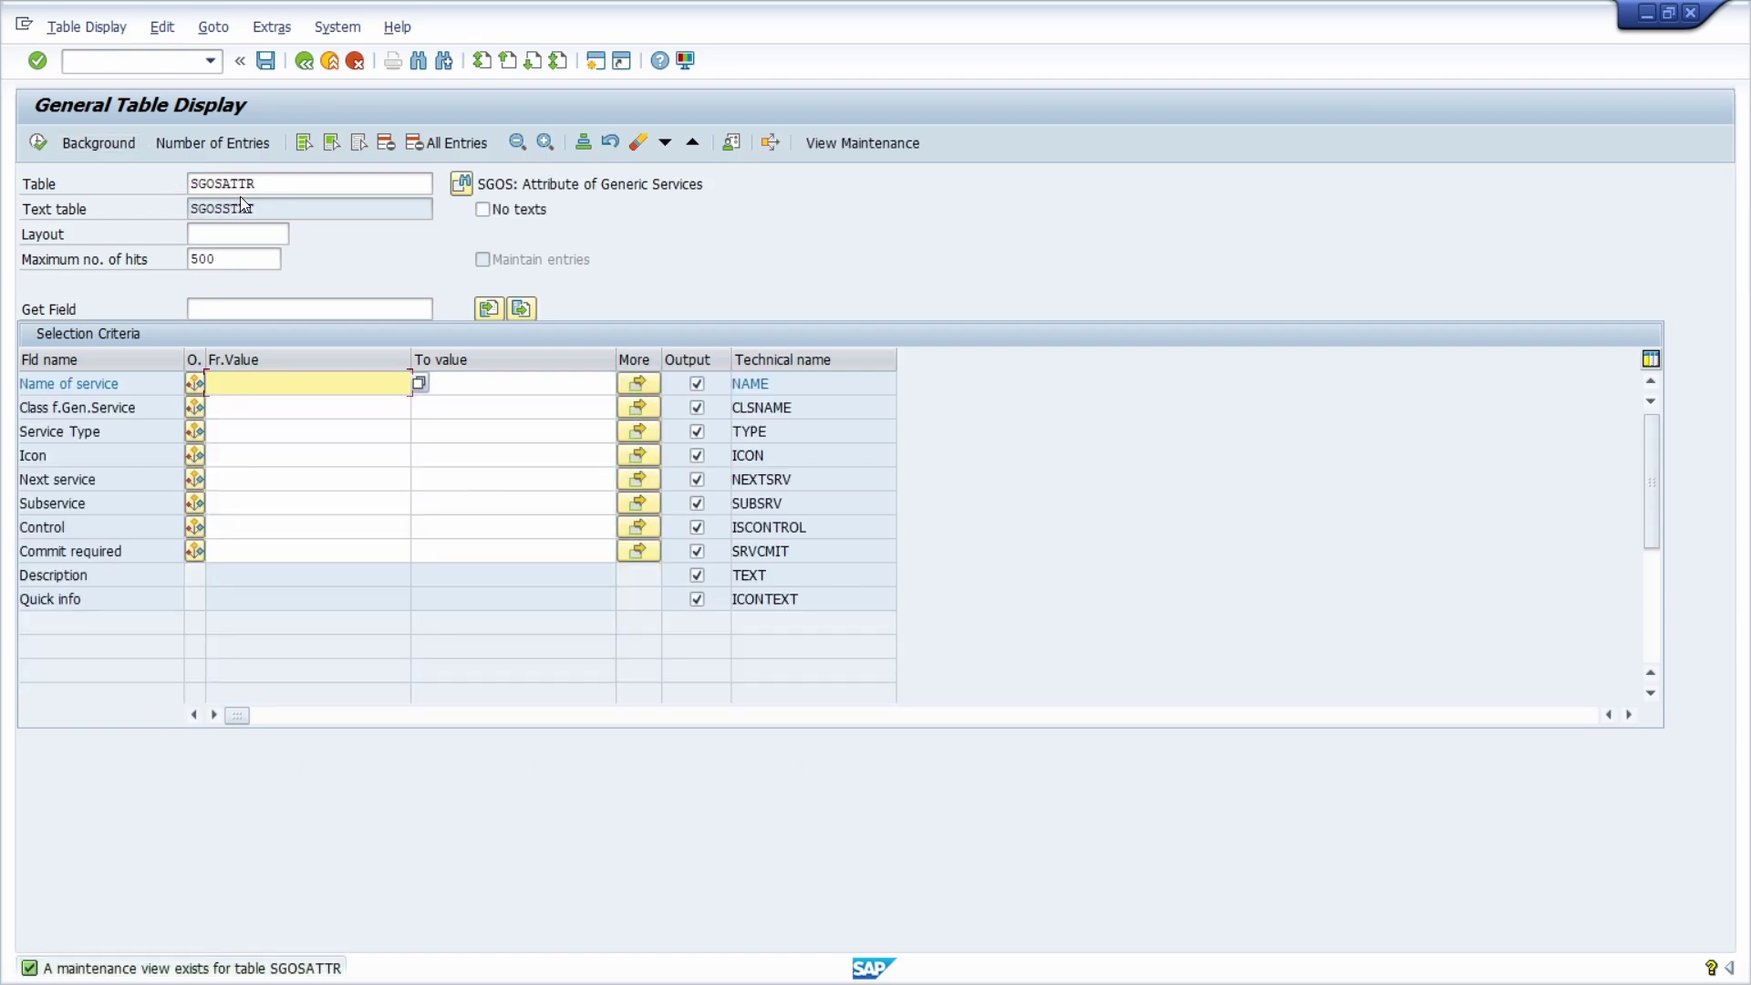
pyautogui.click(38, 144)
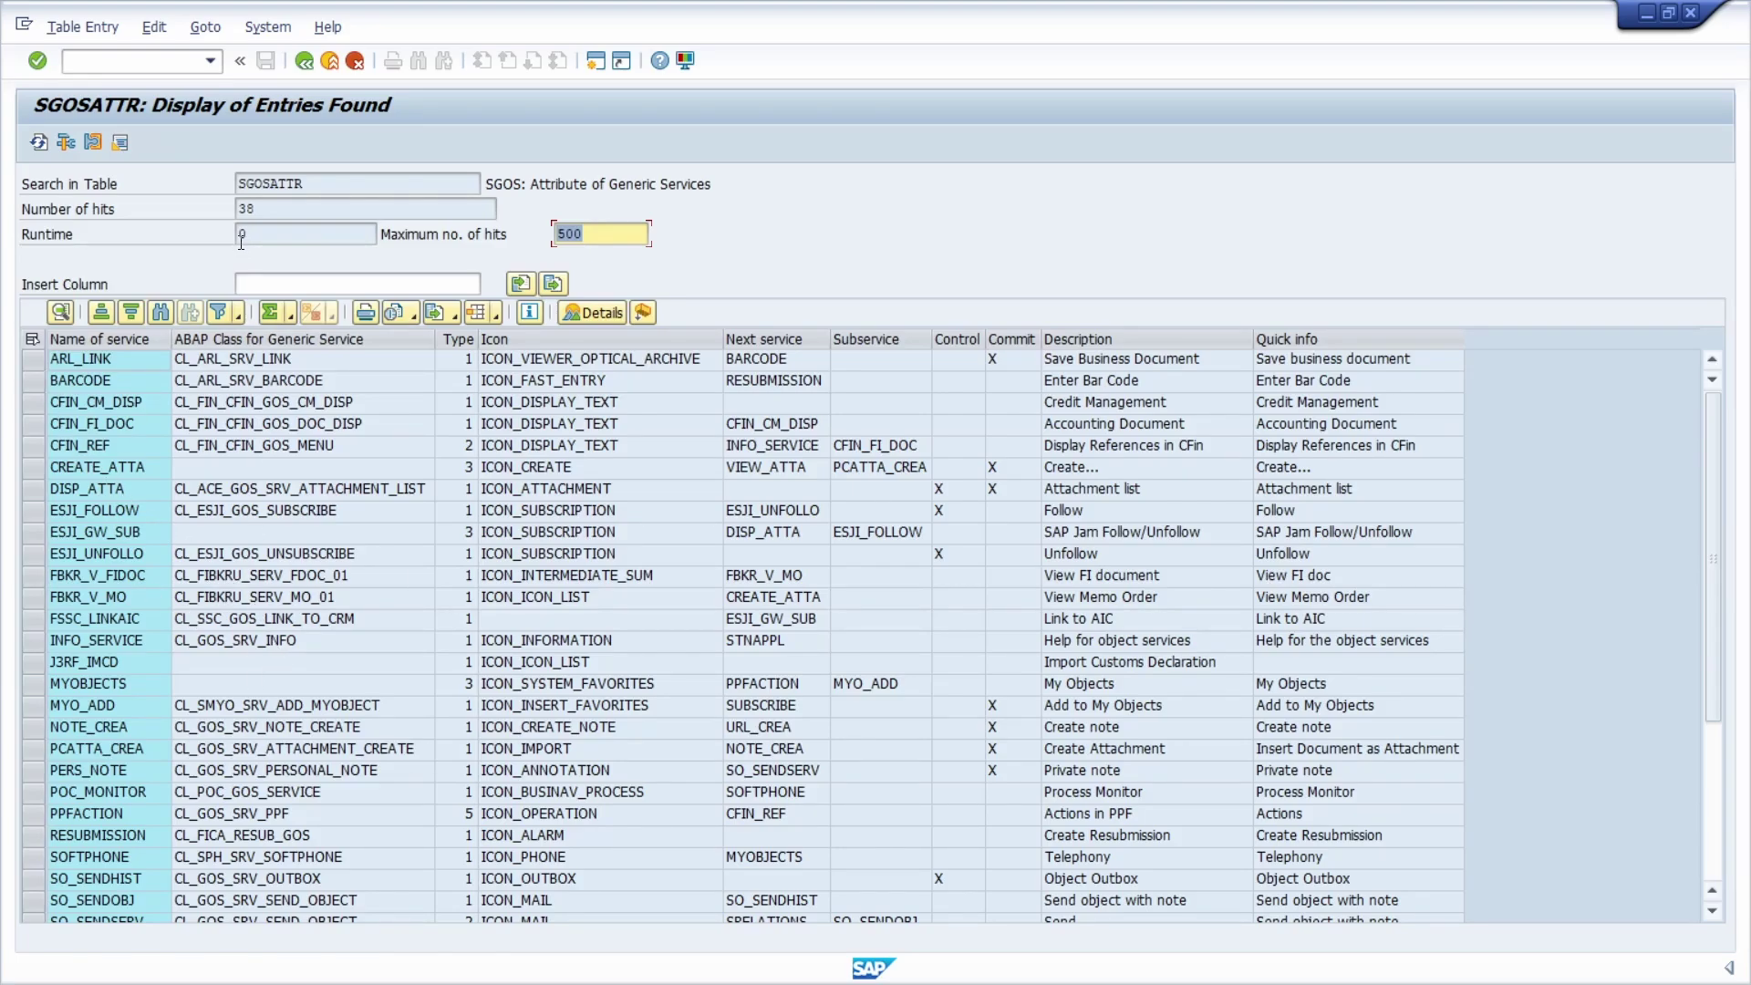
# Examine the SGOSATTR entries, highlighting the number of hits, the ABAP class column and the CREATE_ATTA row
pyautogui.moveTo(257, 209); pyautogui.dragTo(201, 209)
pyautogui.press('End')
pyautogui.click(271, 340)
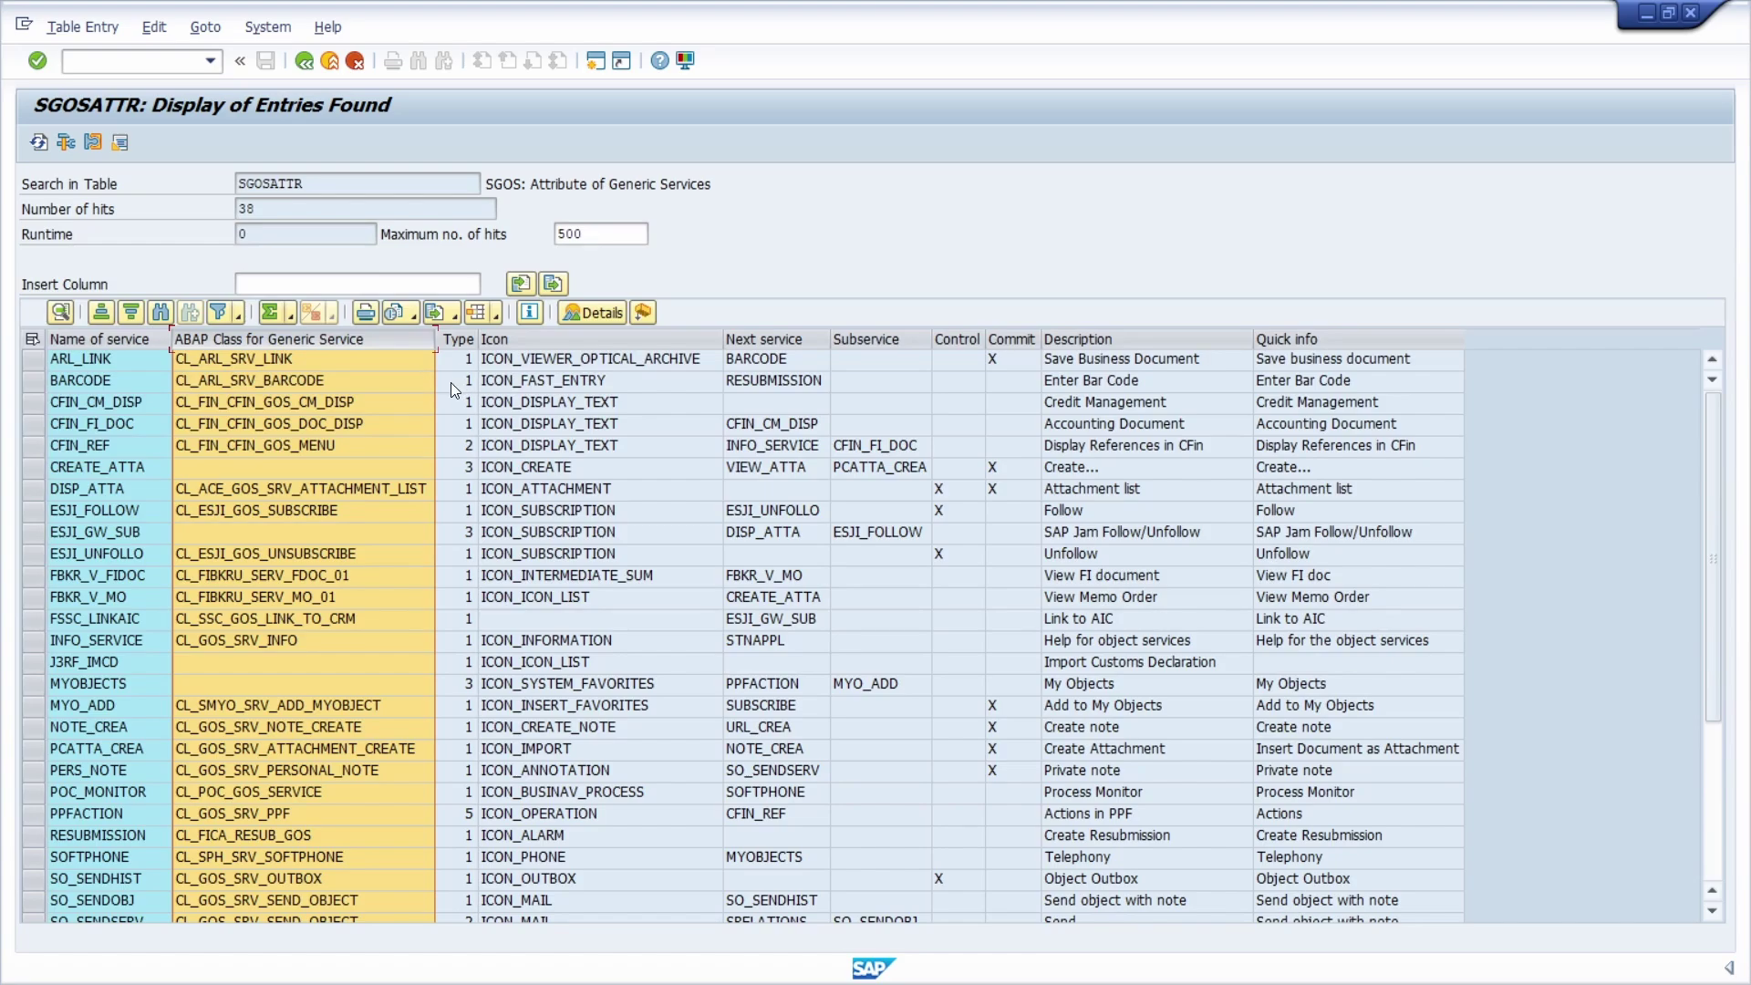
pyautogui.click(1091, 471)
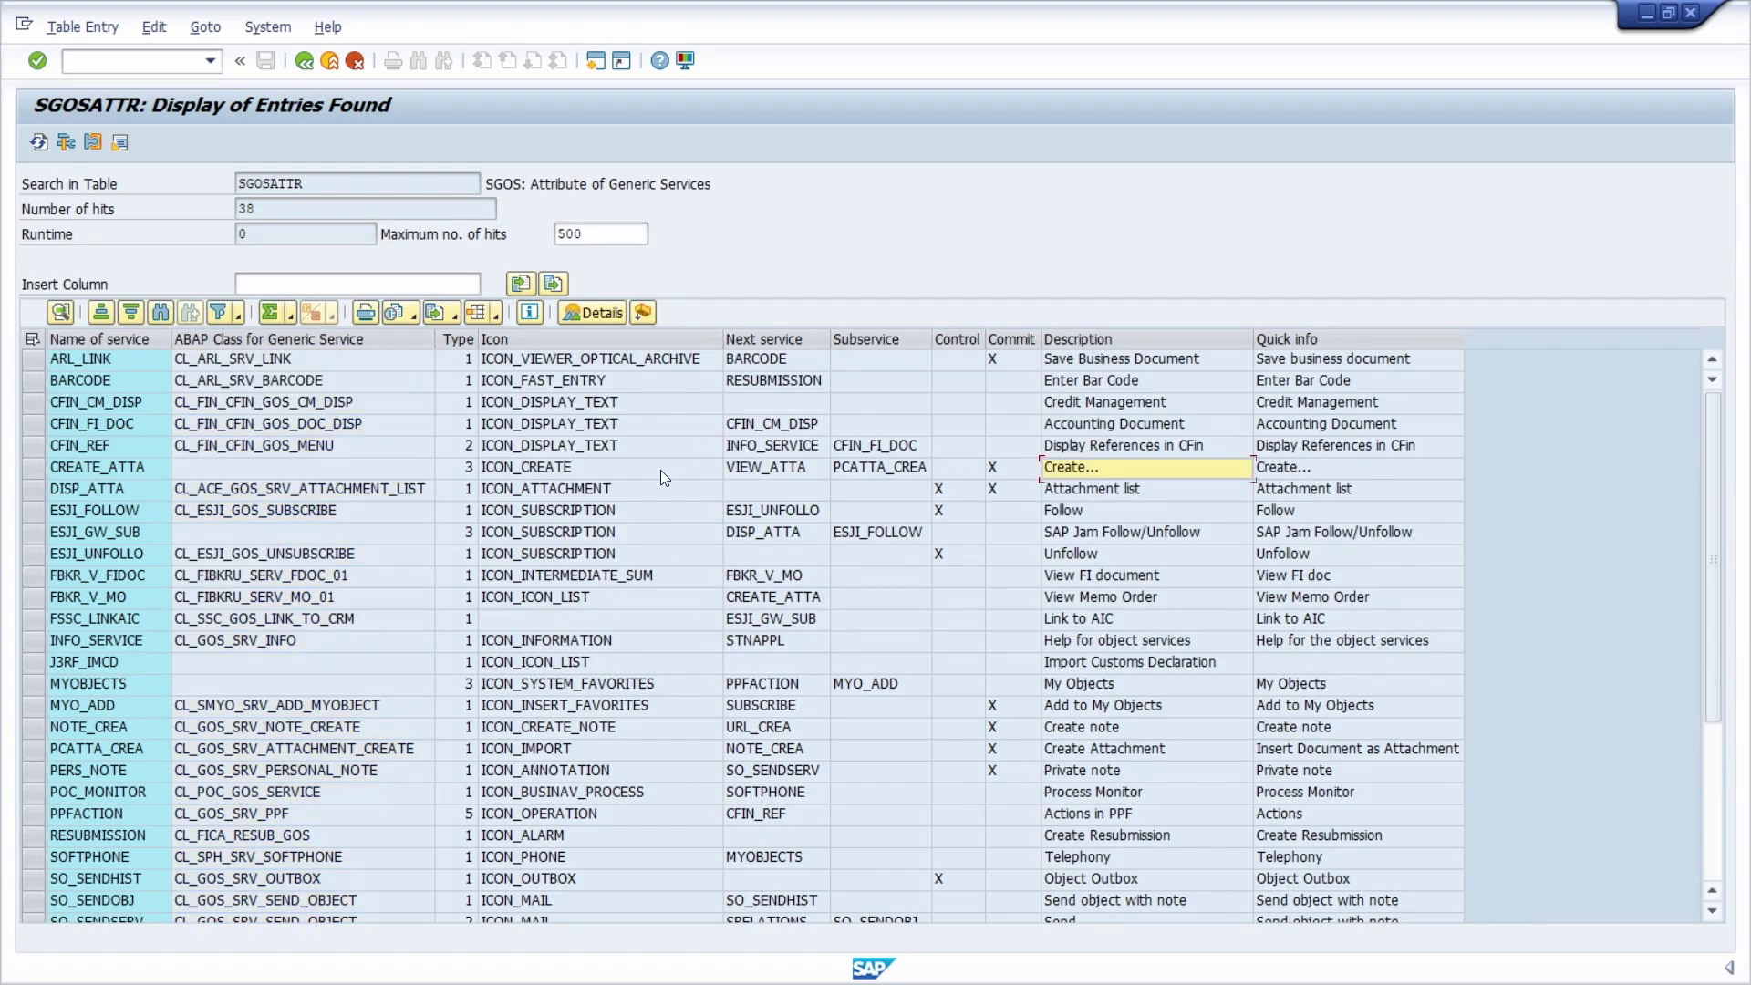
pyautogui.click(33, 467)
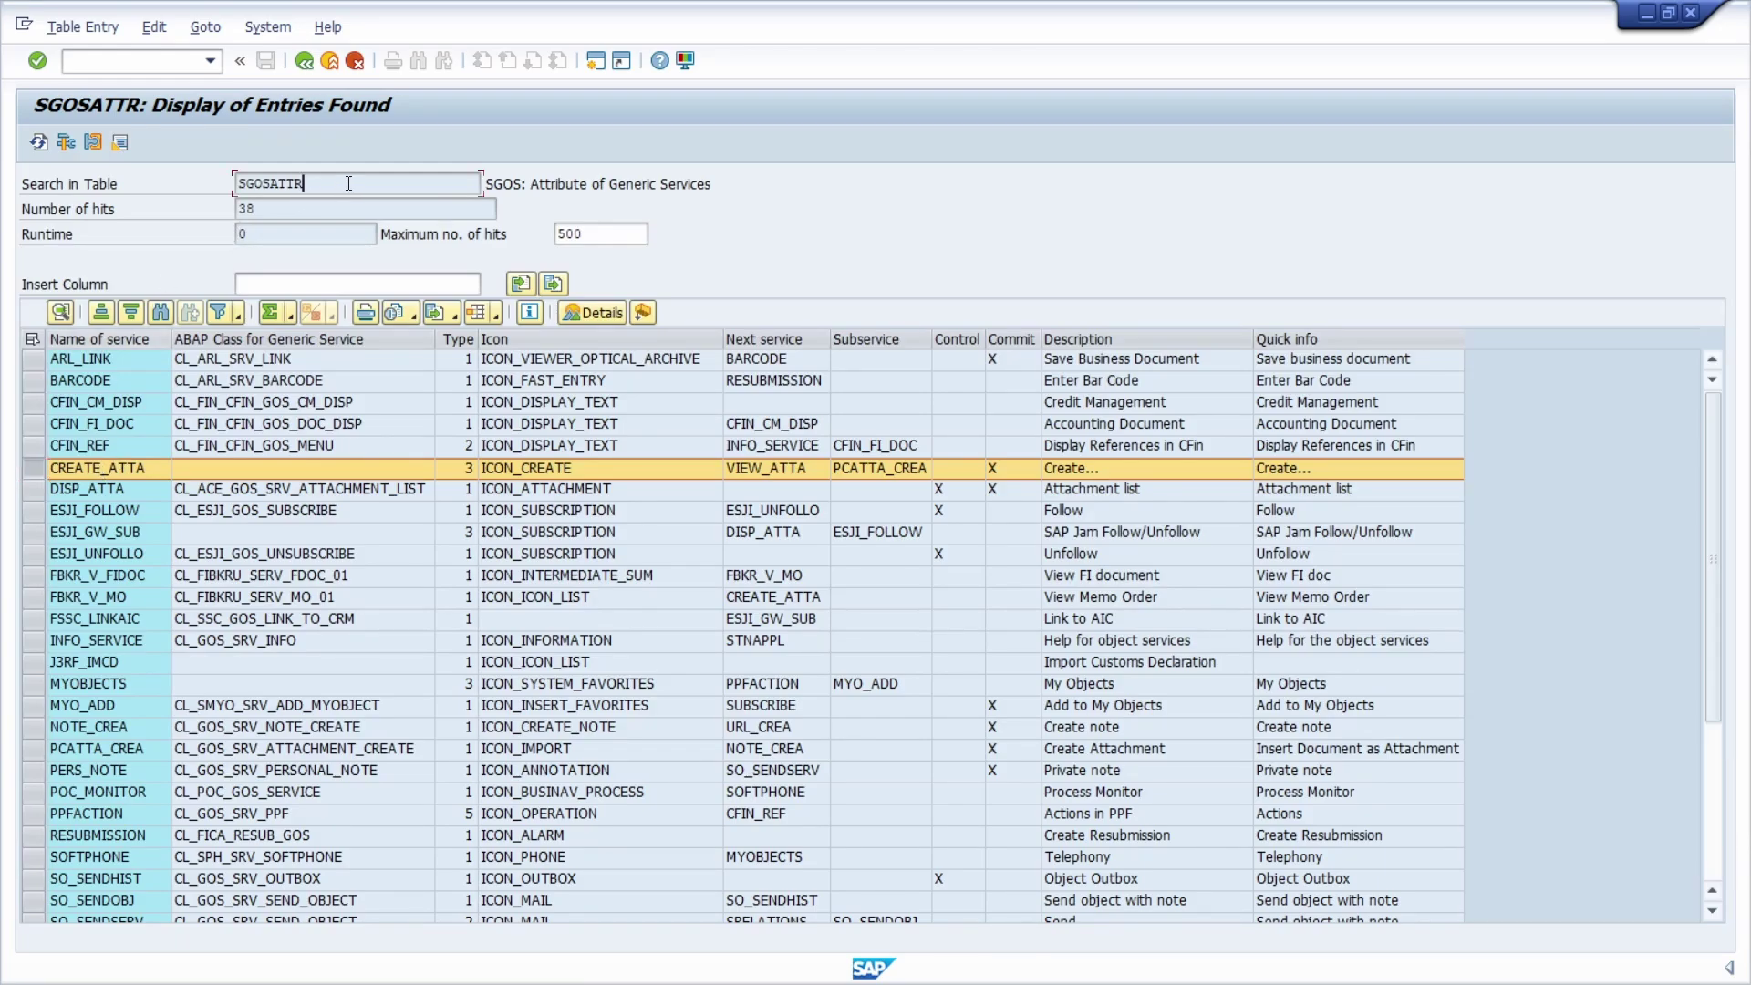
# Mark the table name SGOSATTR and open the table view maintenance transaction SM30 in a new session
pyautogui.doubleClick(274, 179)
pyautogui.click(117, 63)
pyautogui.write('/os')
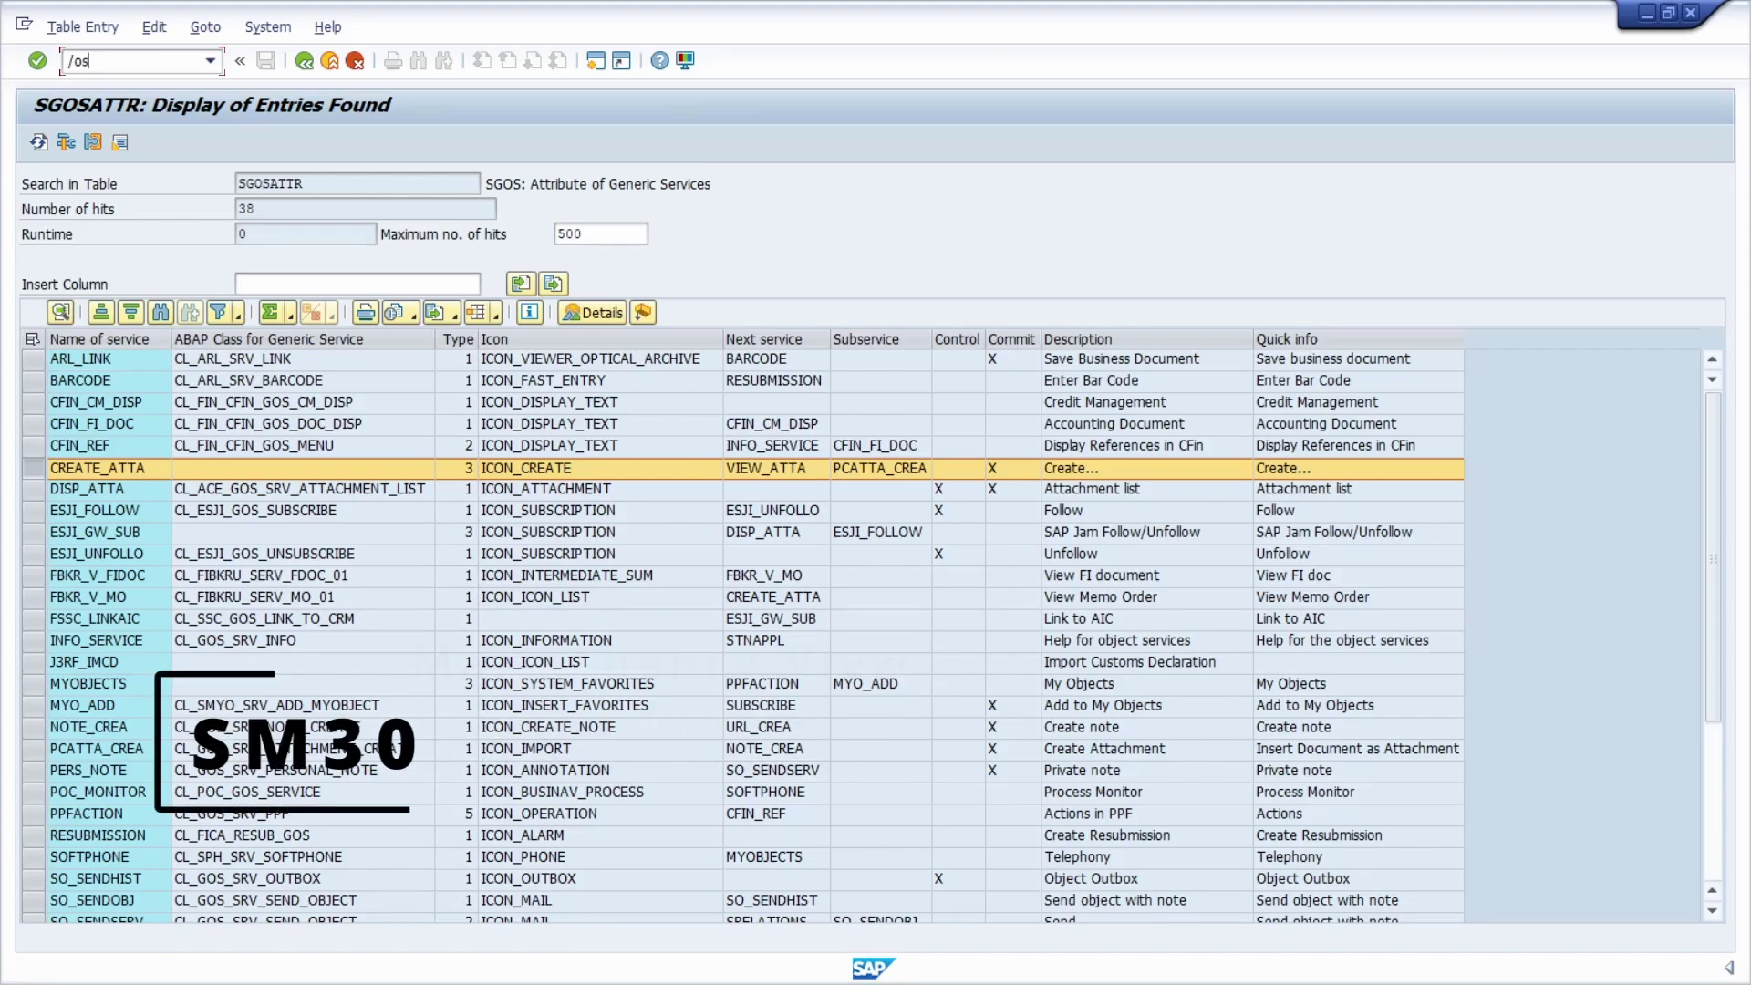
pyautogui.write('m30')
pyautogui.press('Return')
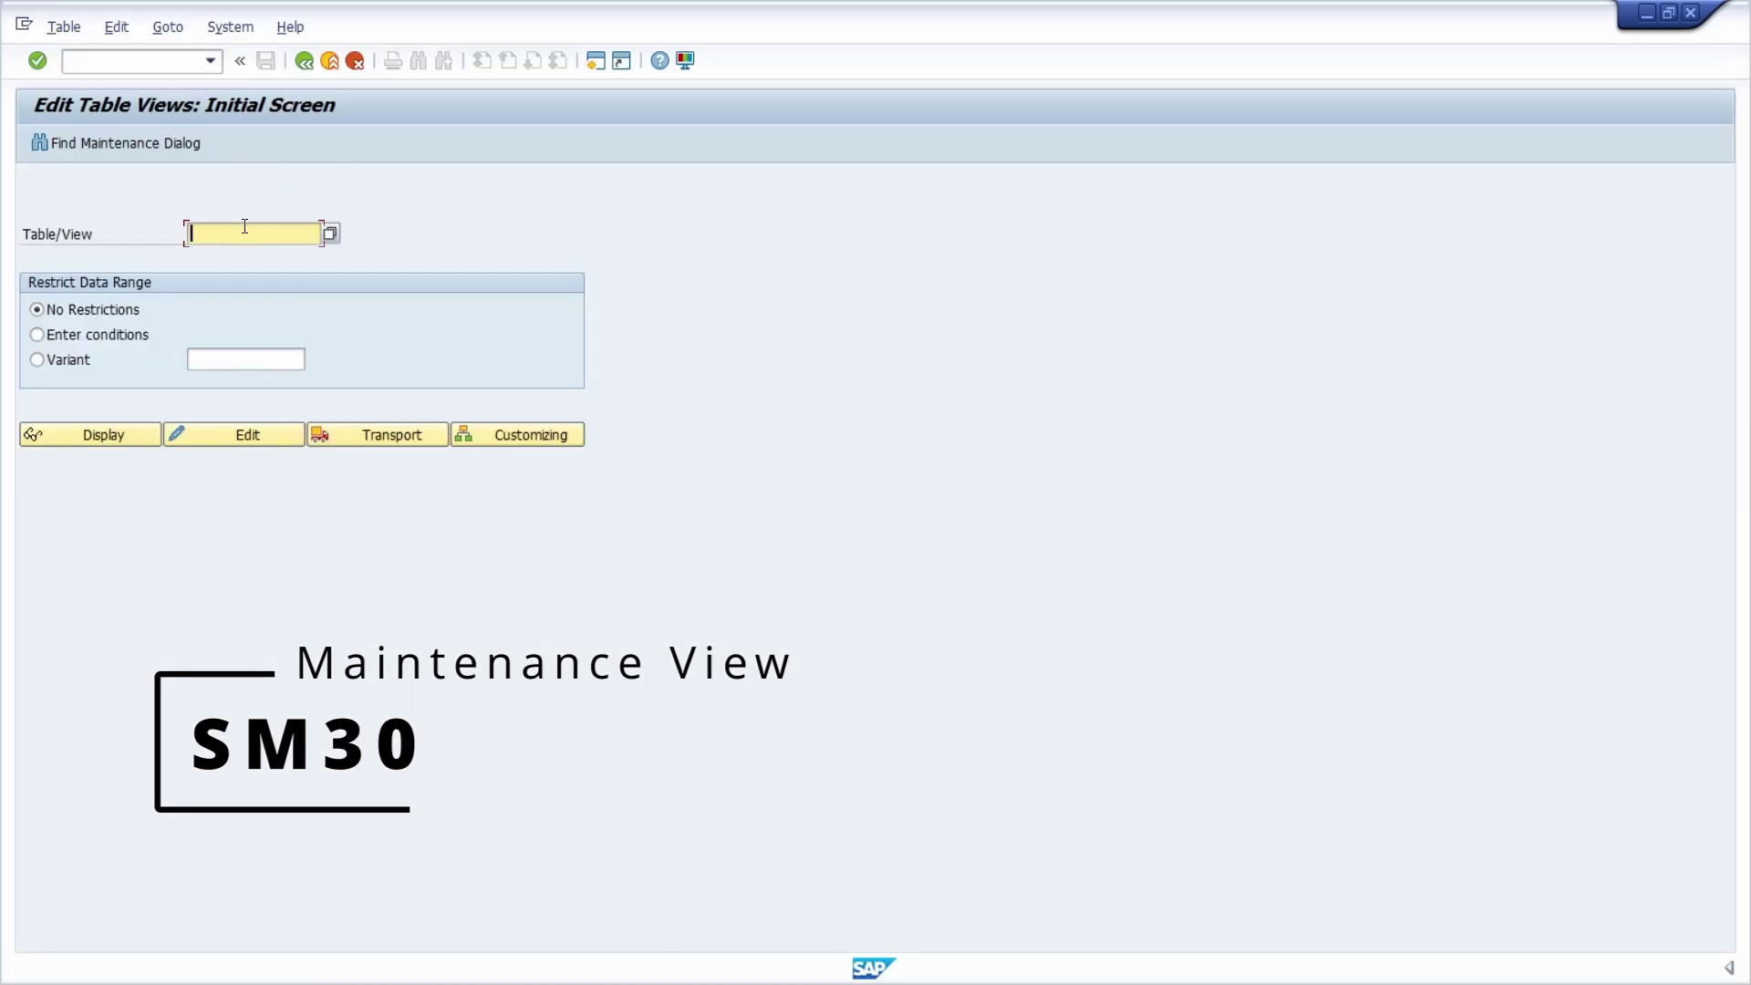
# Open table SGOSATTR for editing, acknowledging the cross-client notice, and view the description and quick info columns
pyautogui.write('sgos')
pyautogui.click(239, 255)
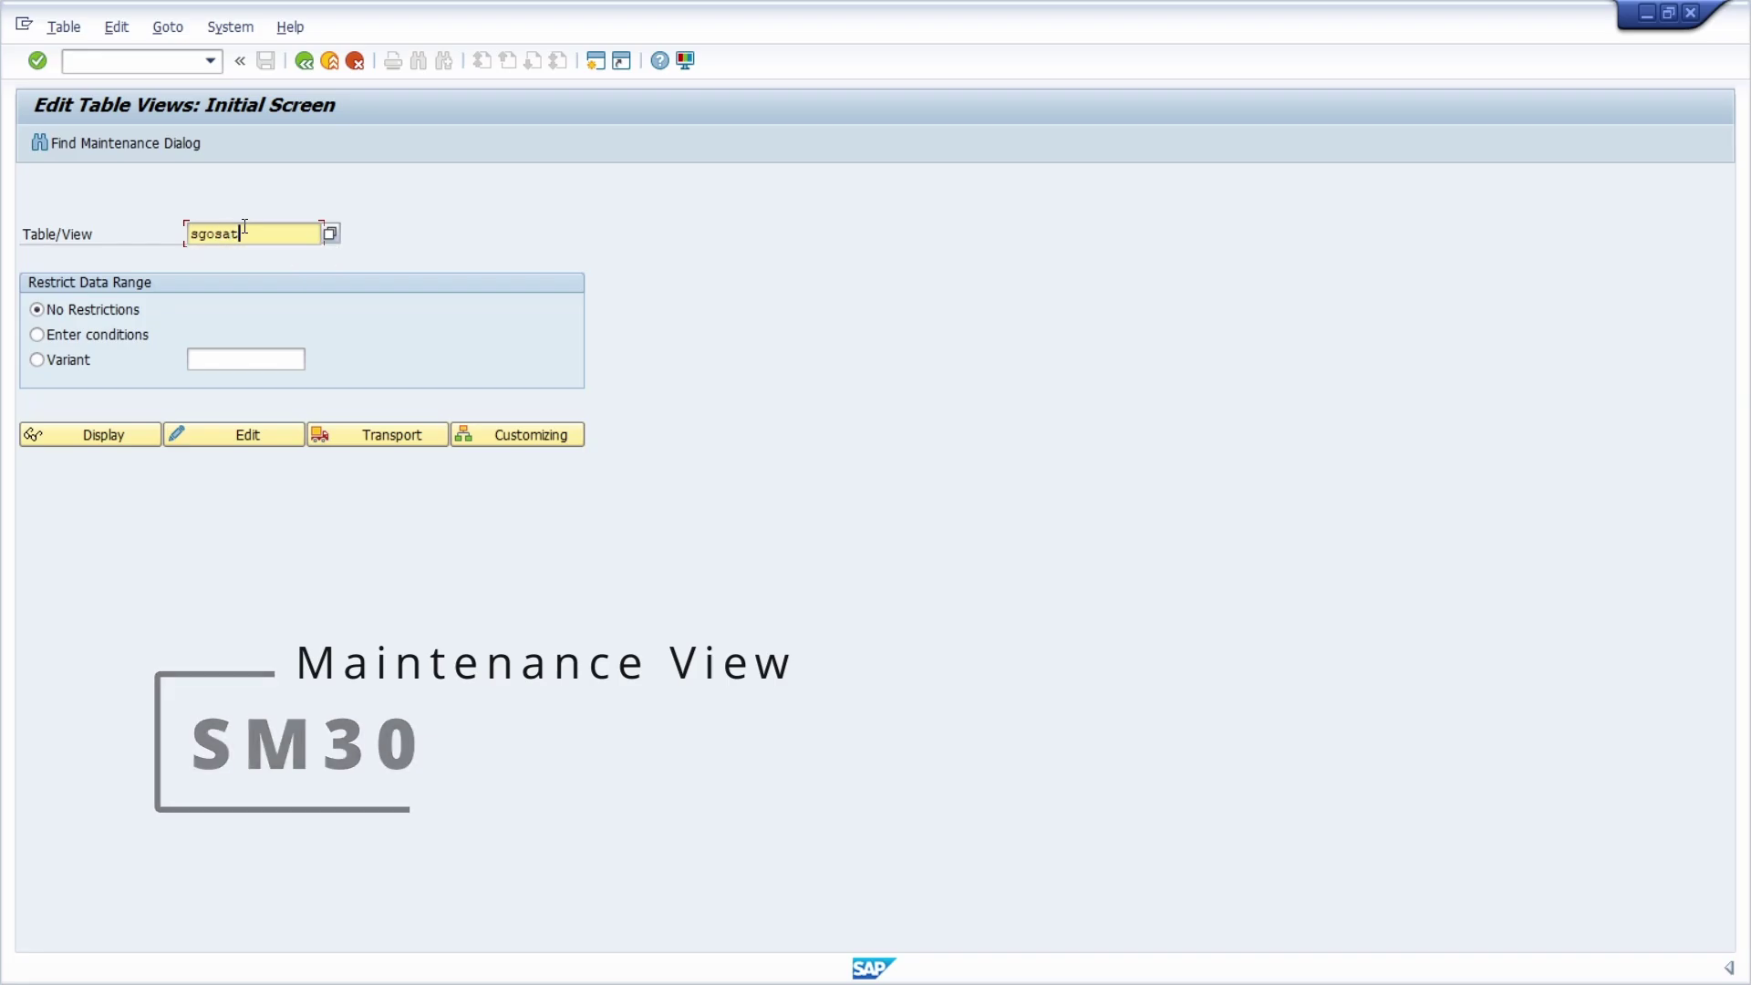
pyautogui.press('Return')
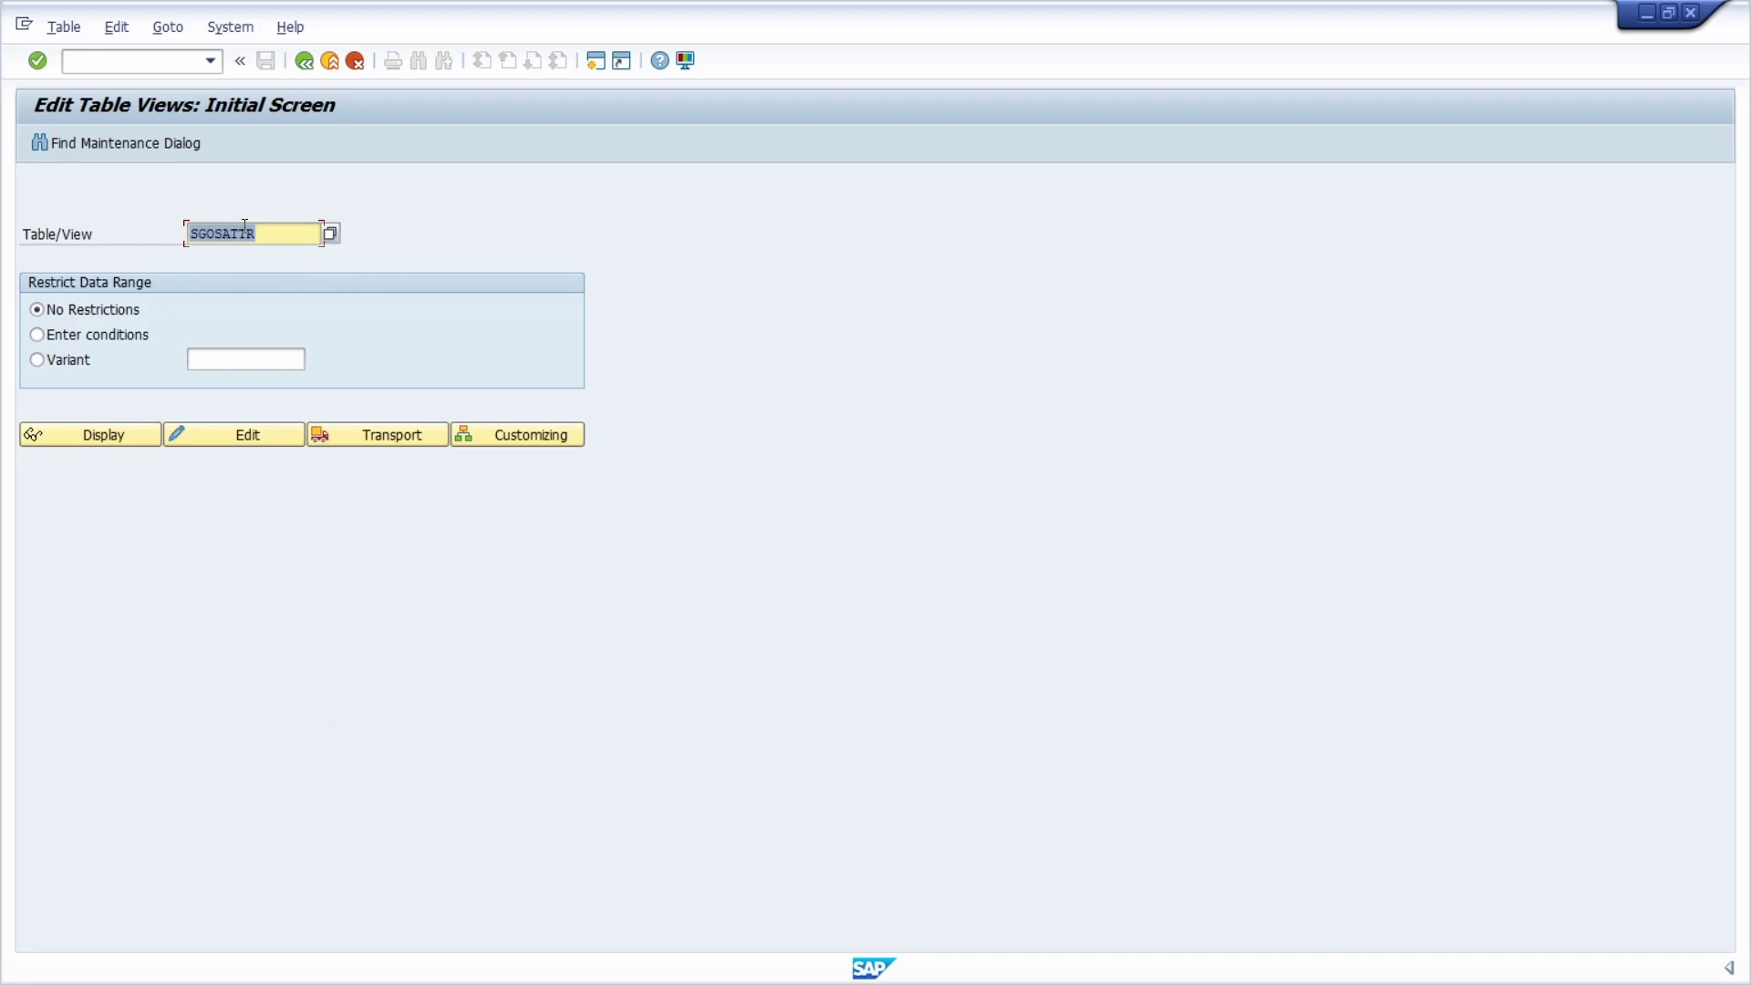
pyautogui.click(213, 434)
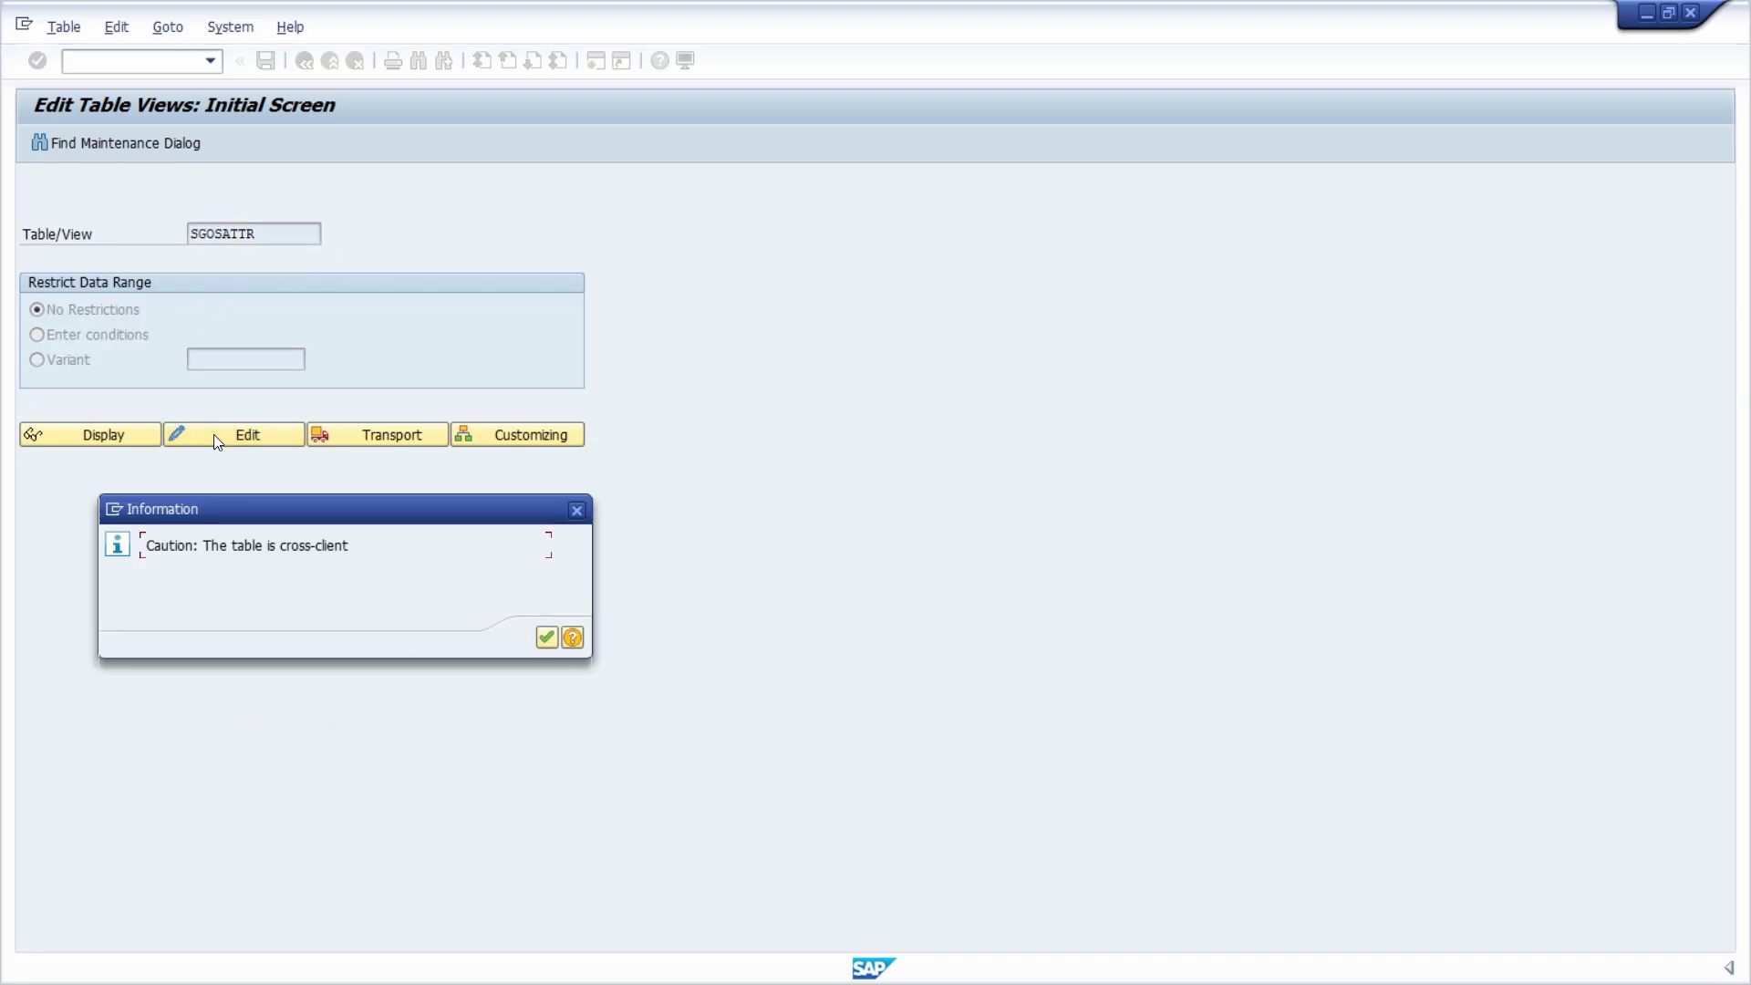
pyautogui.click(546, 636)
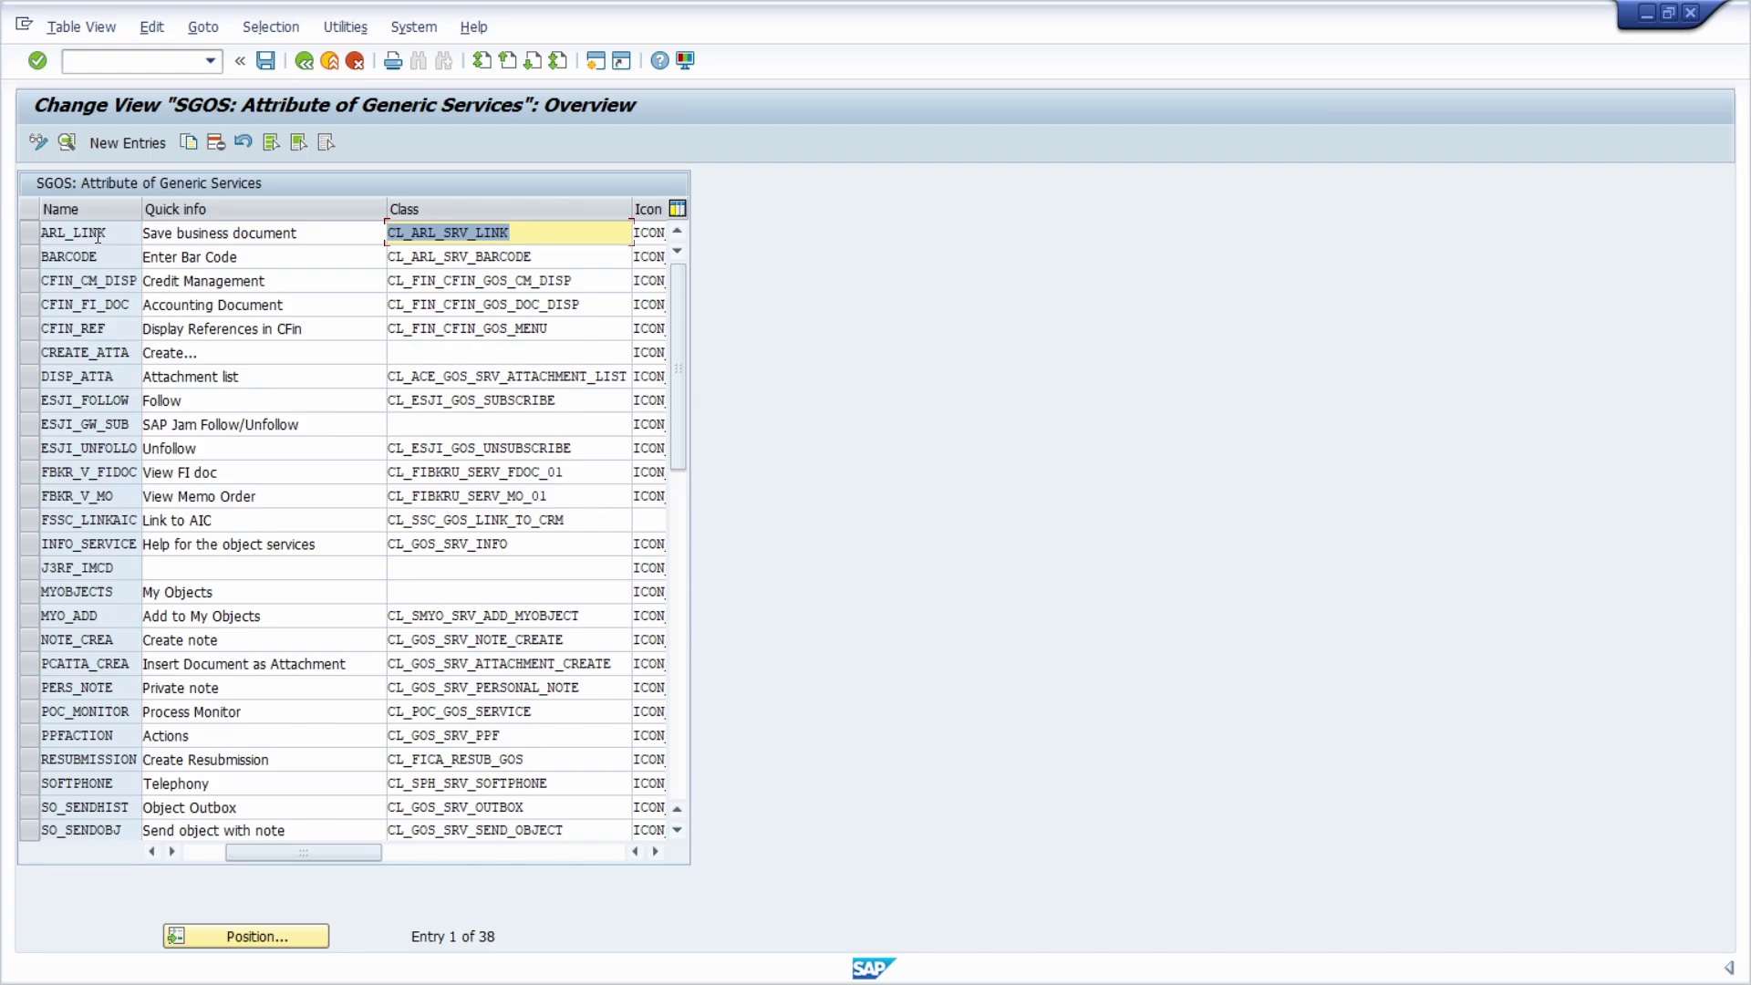
pyautogui.moveTo(310, 856); pyautogui.dragTo(232, 837)
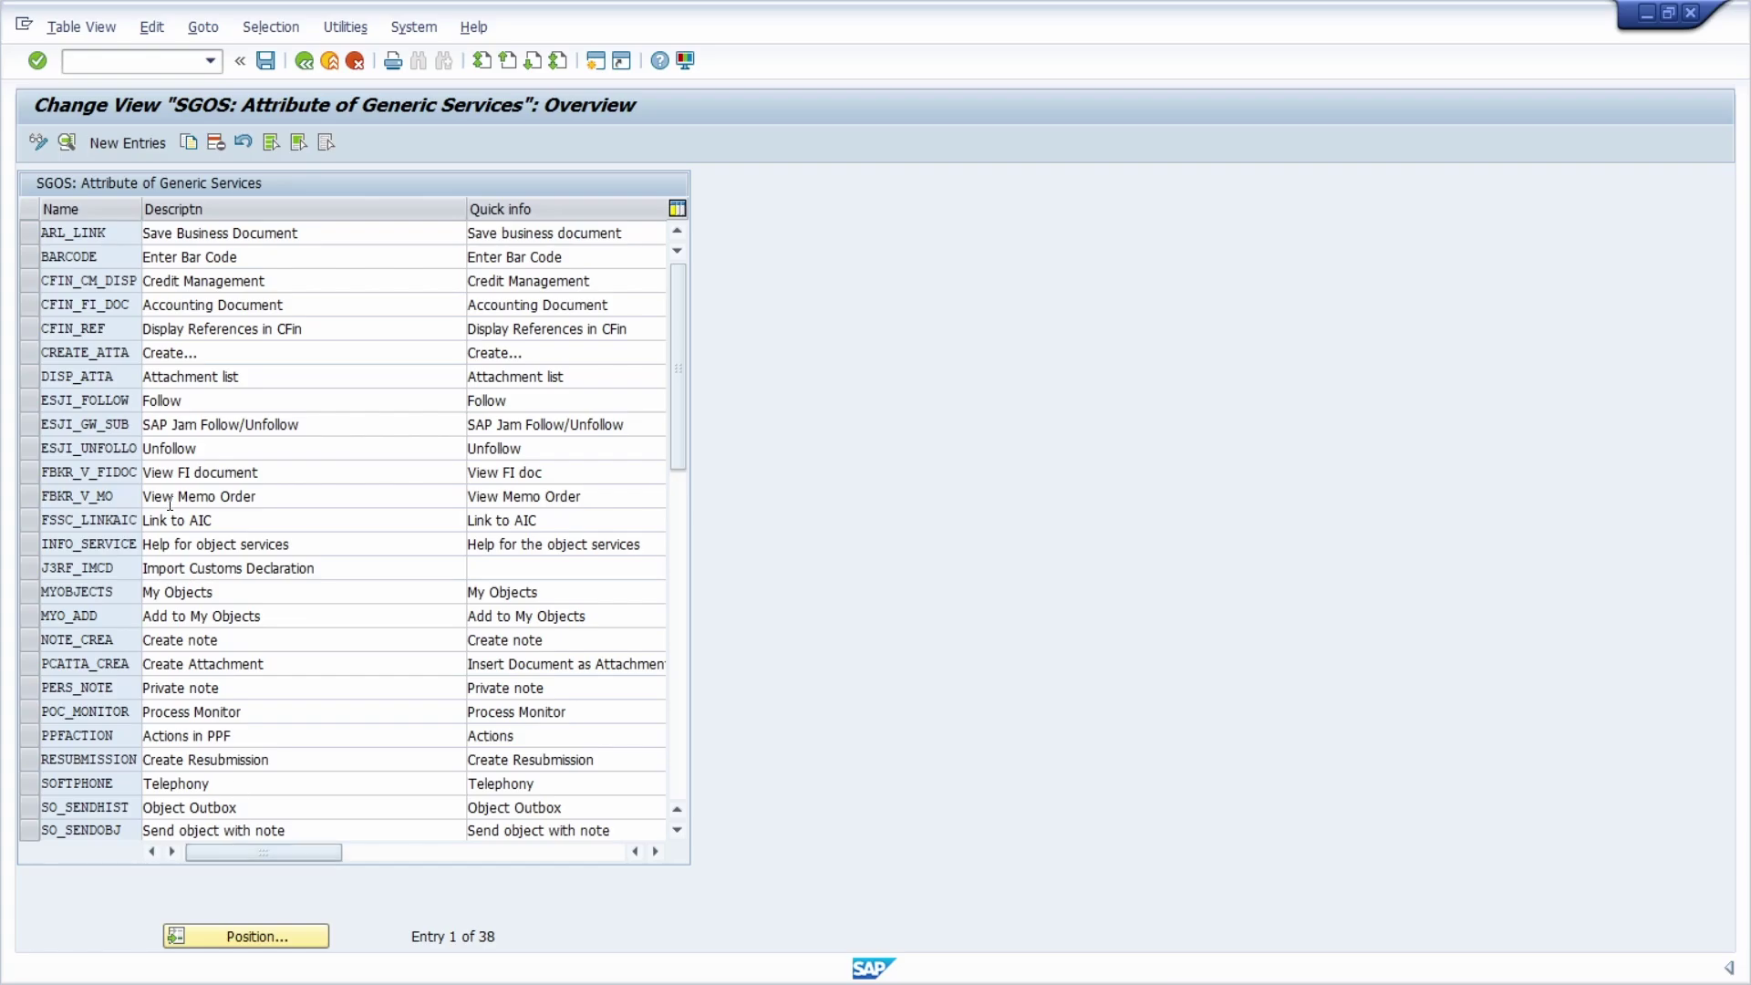
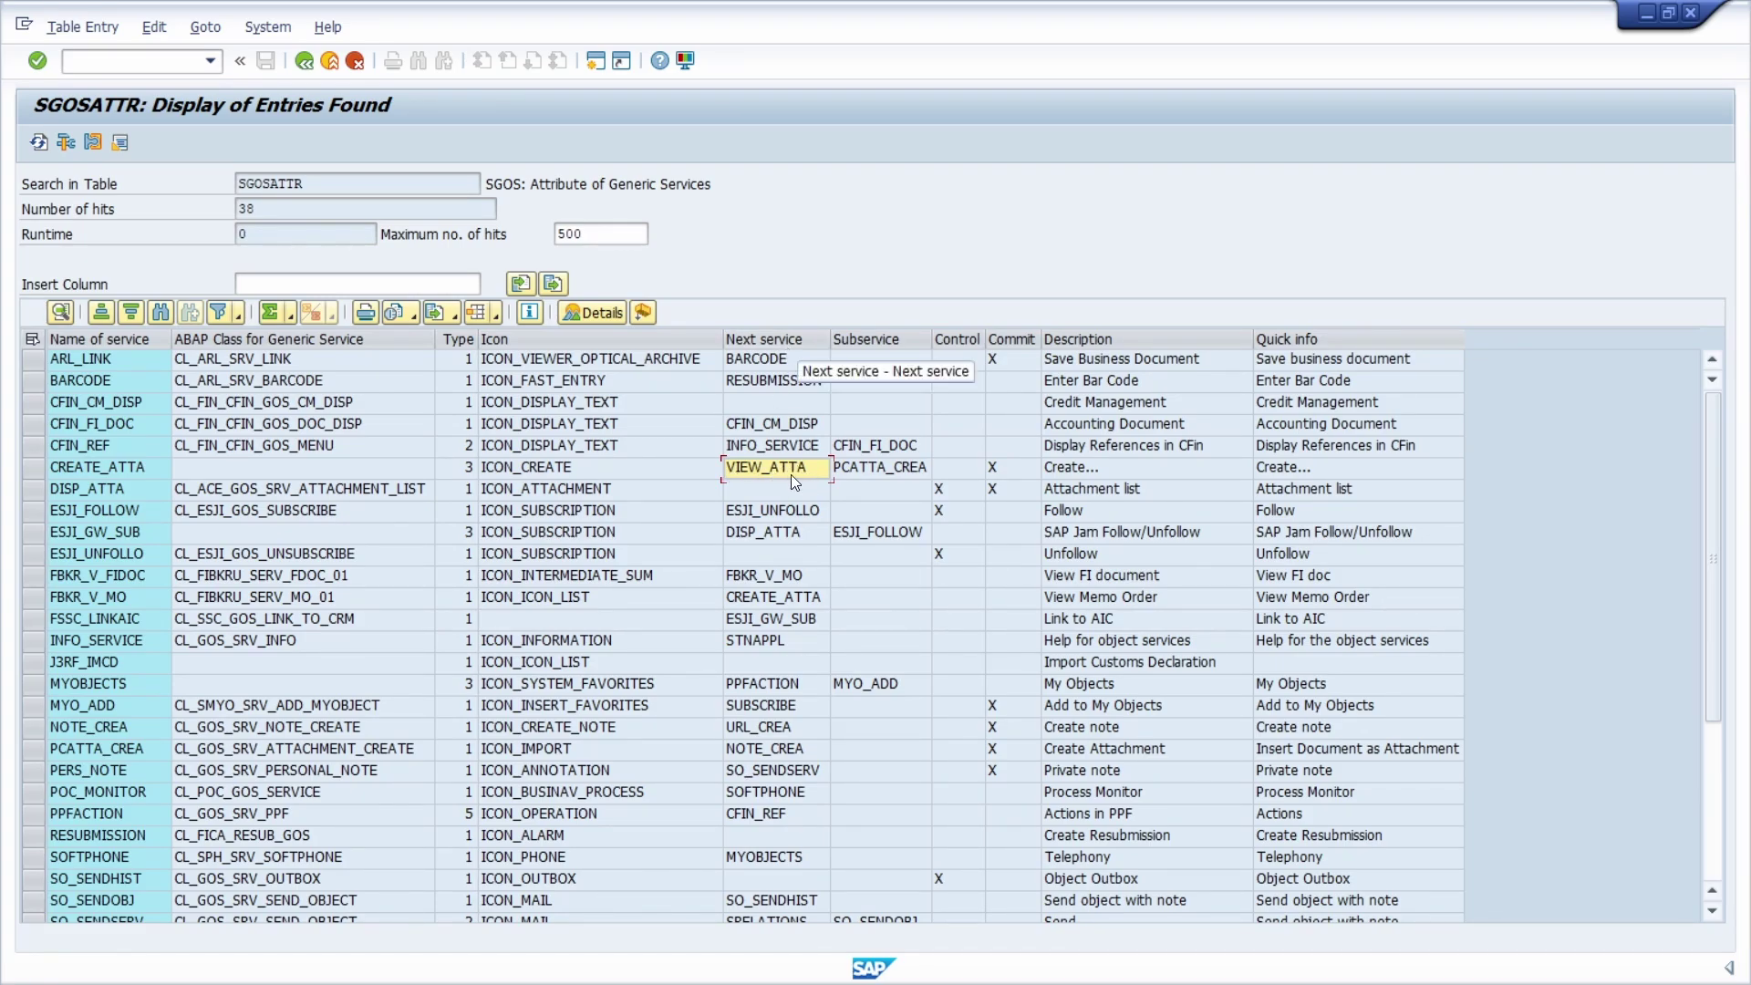
# Trace the next-service chain in the SGOSATTR entries from VIEW_ATTA through PERS_NOTE to the successor of SO_SENDSERV
pyautogui.scroll(-5, 100, 705)
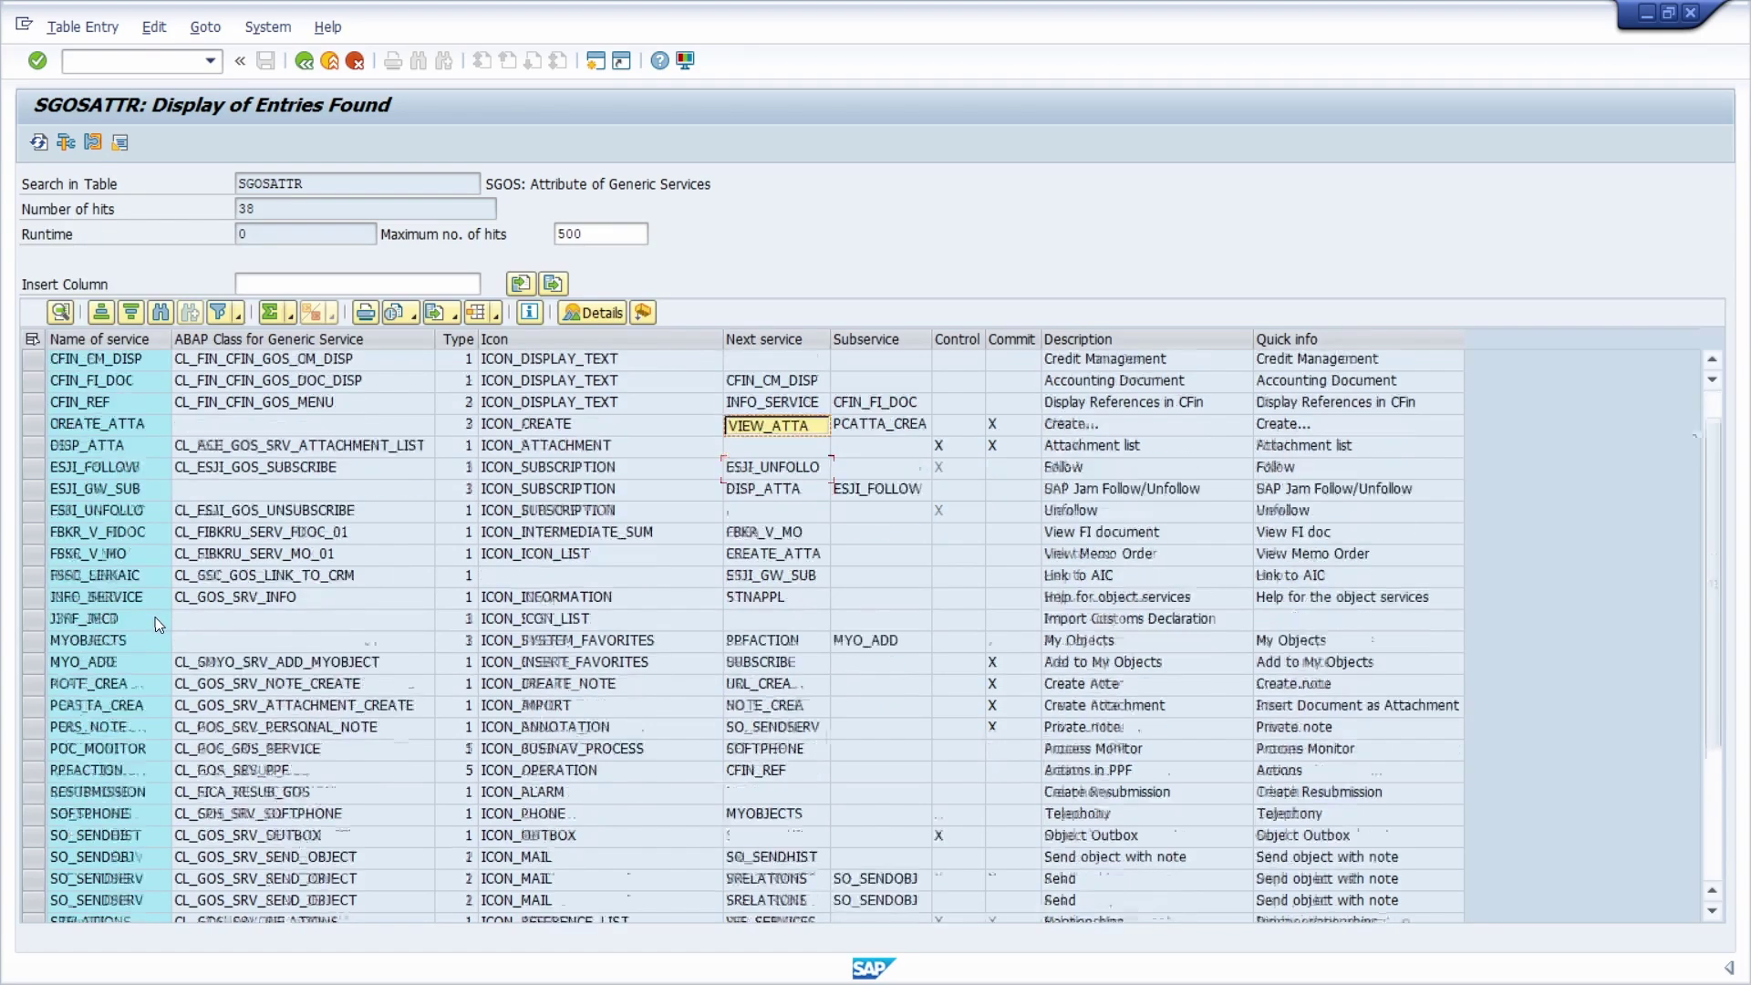
pyautogui.click(93, 774)
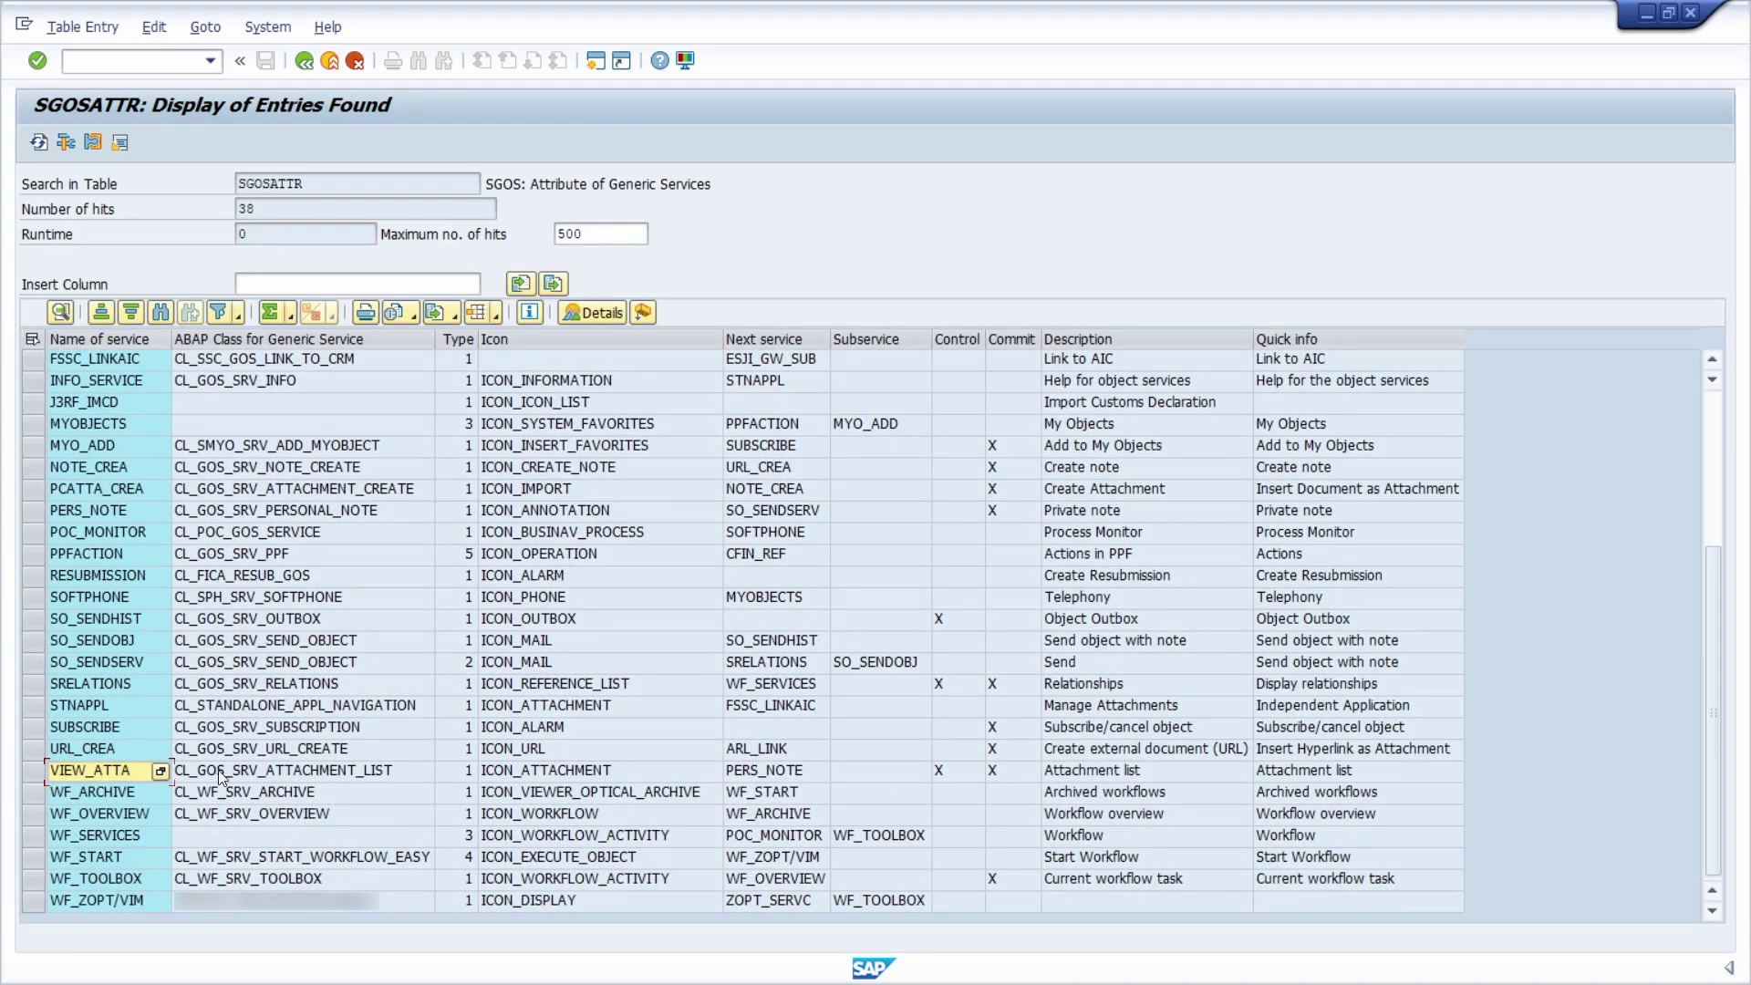
pyautogui.click(771, 772)
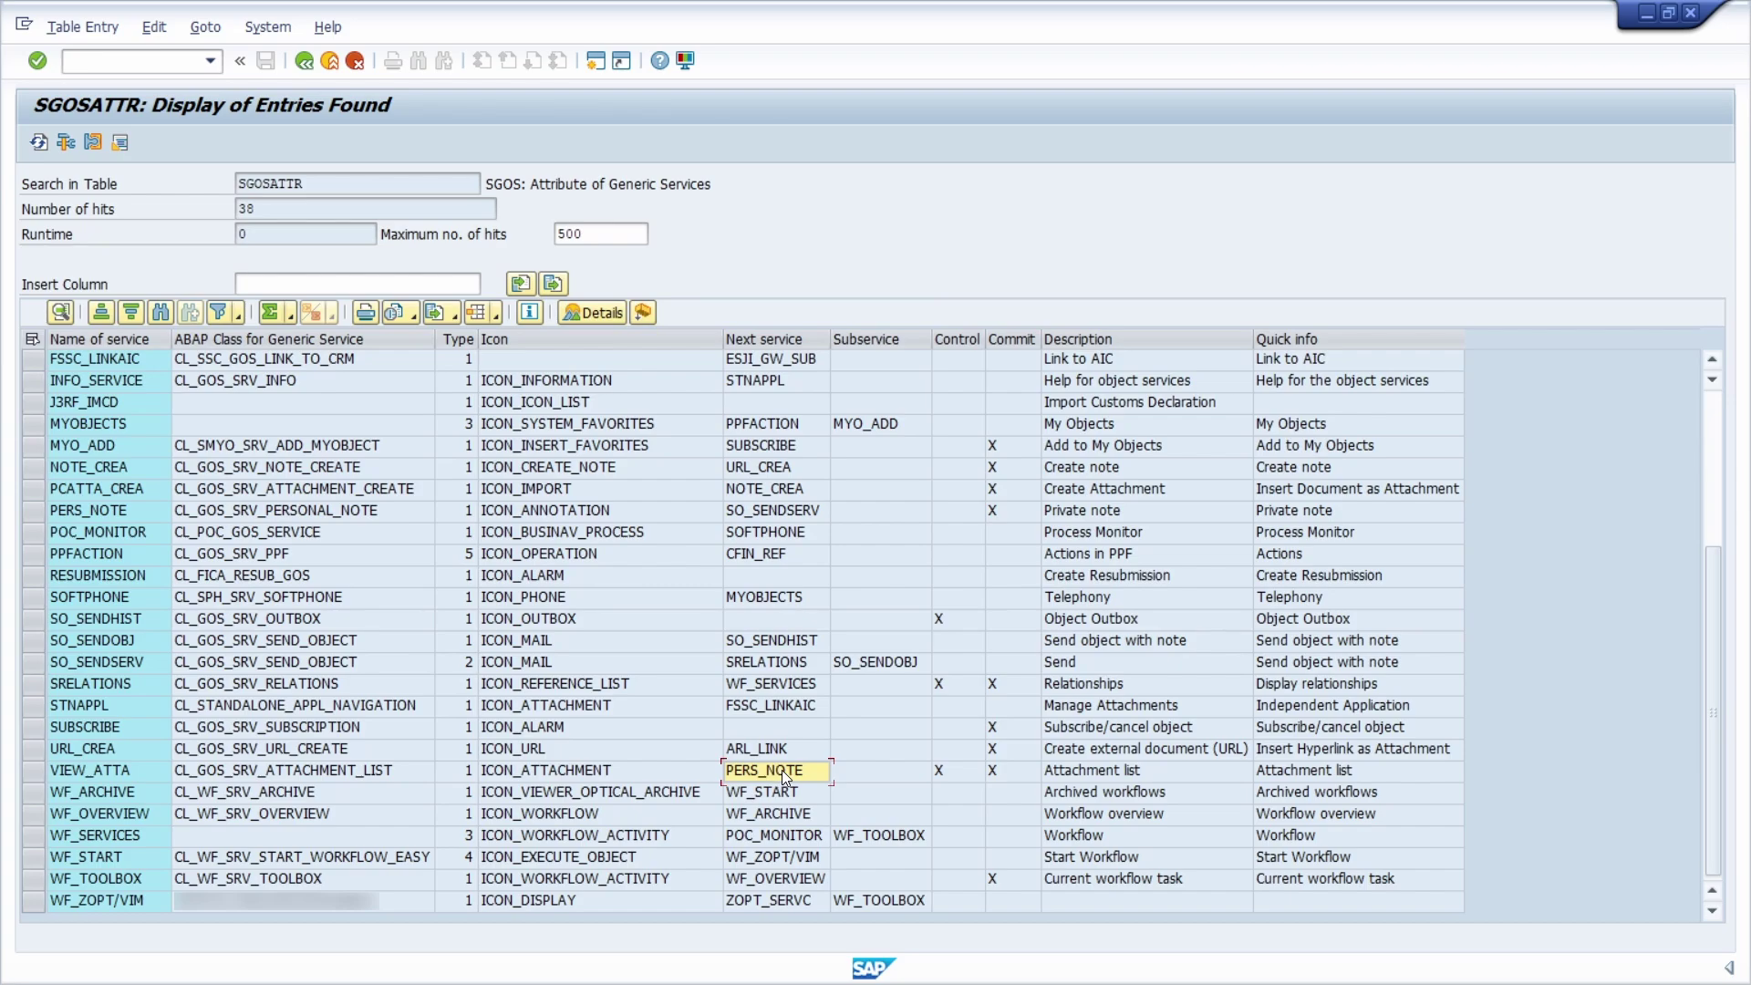
pyautogui.scroll(1, 90, 591)
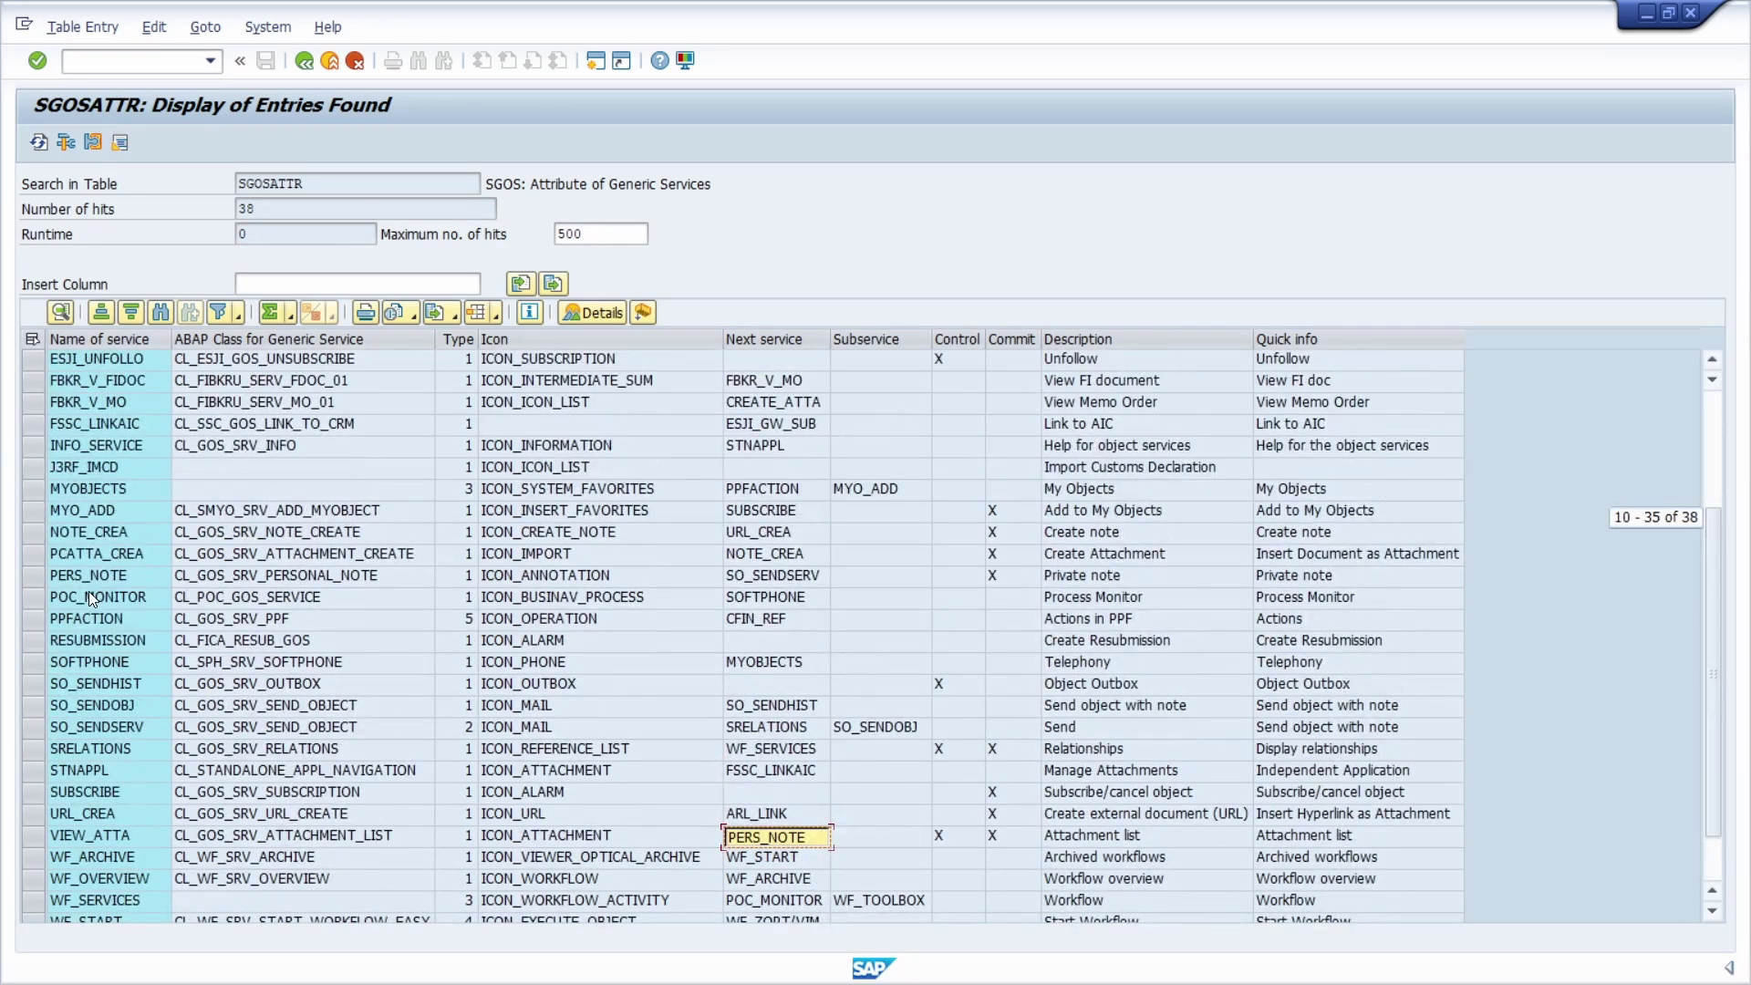
pyautogui.click(91, 582)
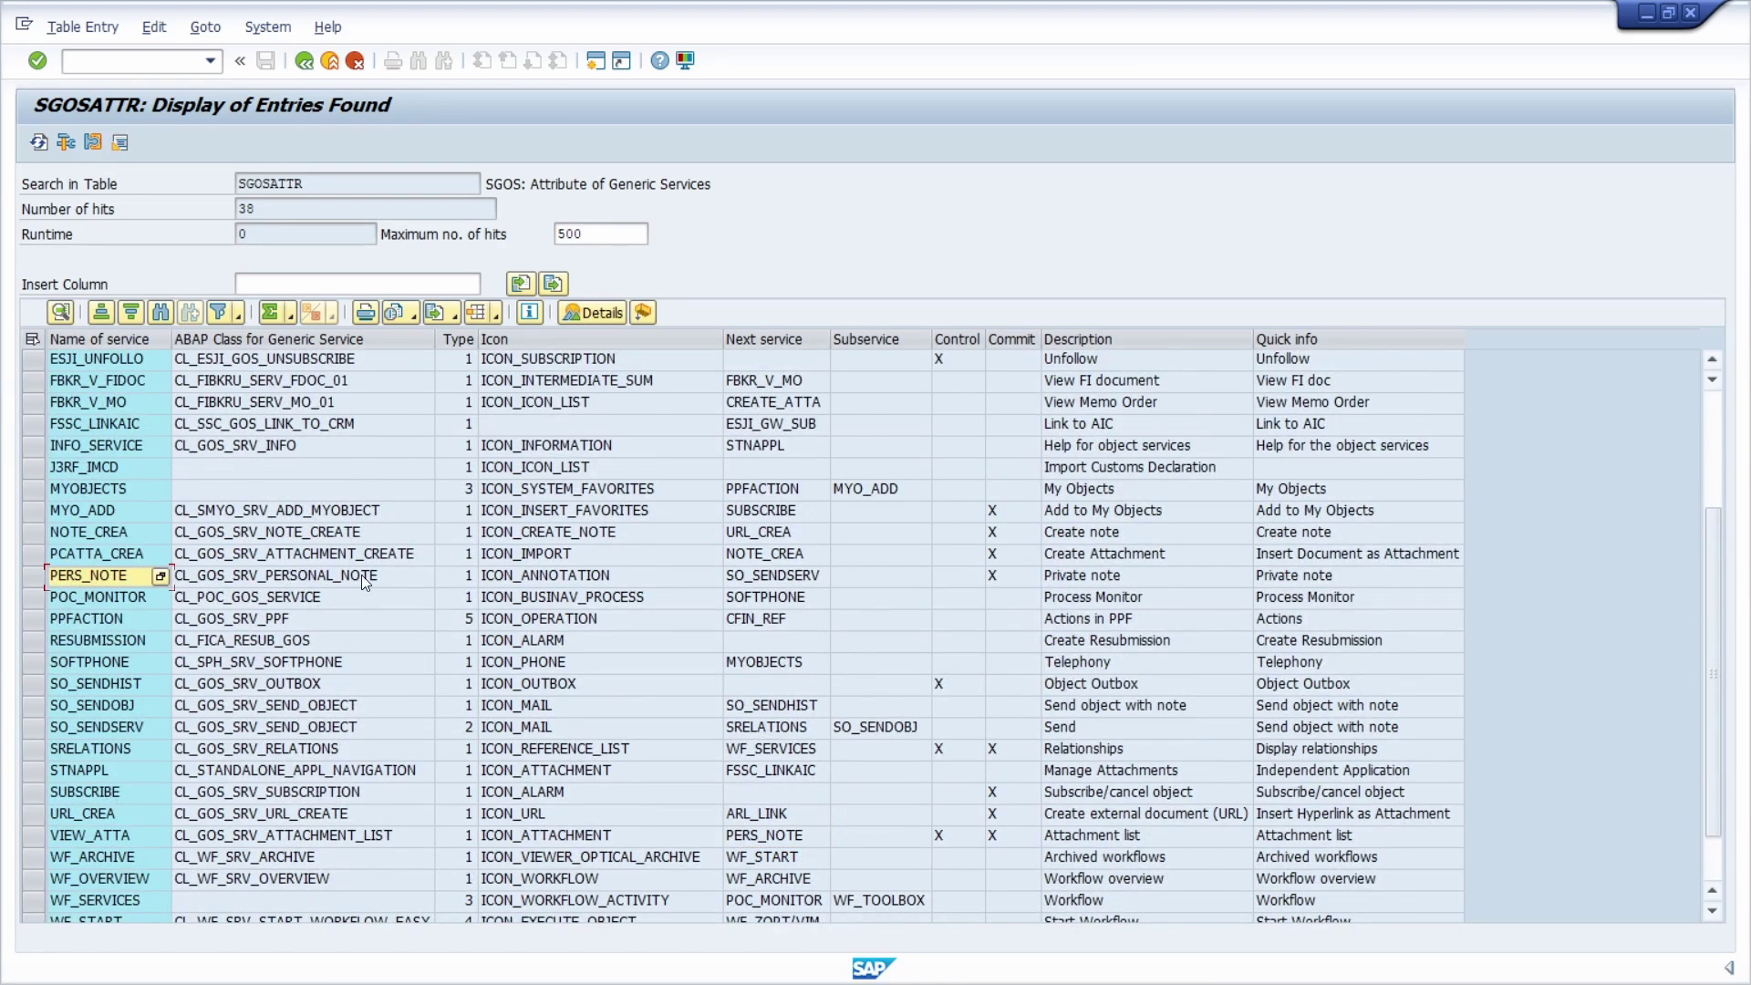
pyautogui.click(773, 582)
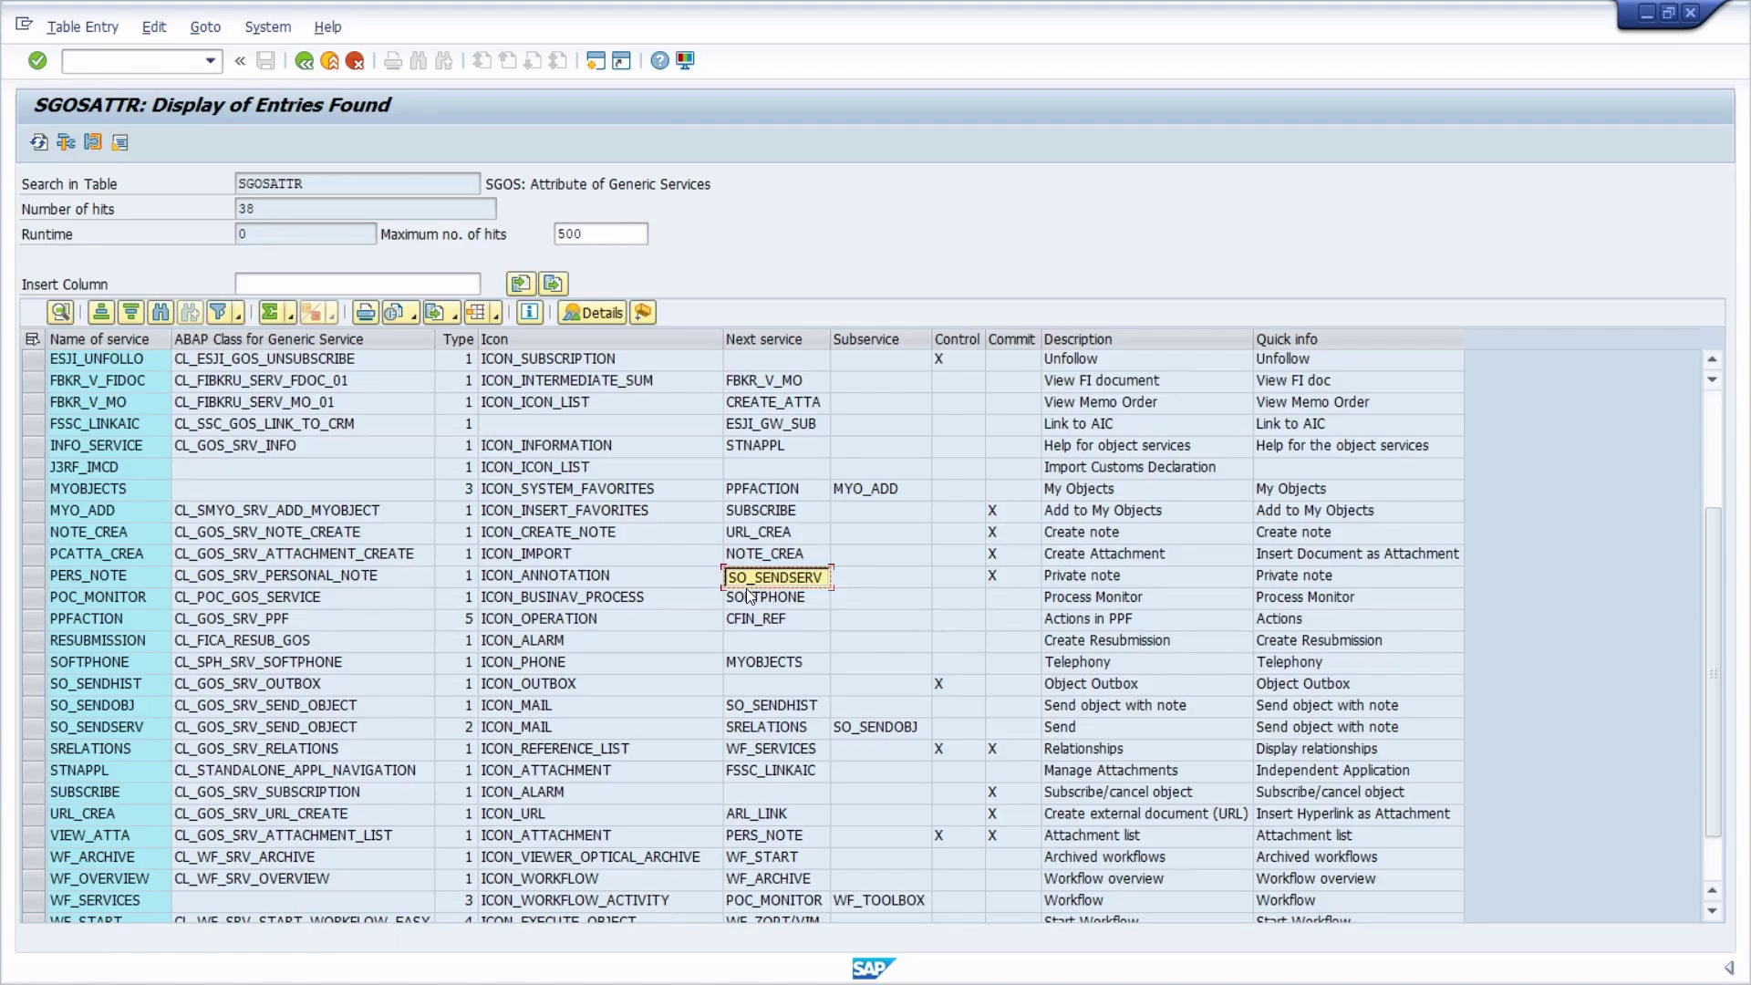
pyautogui.click(133, 730)
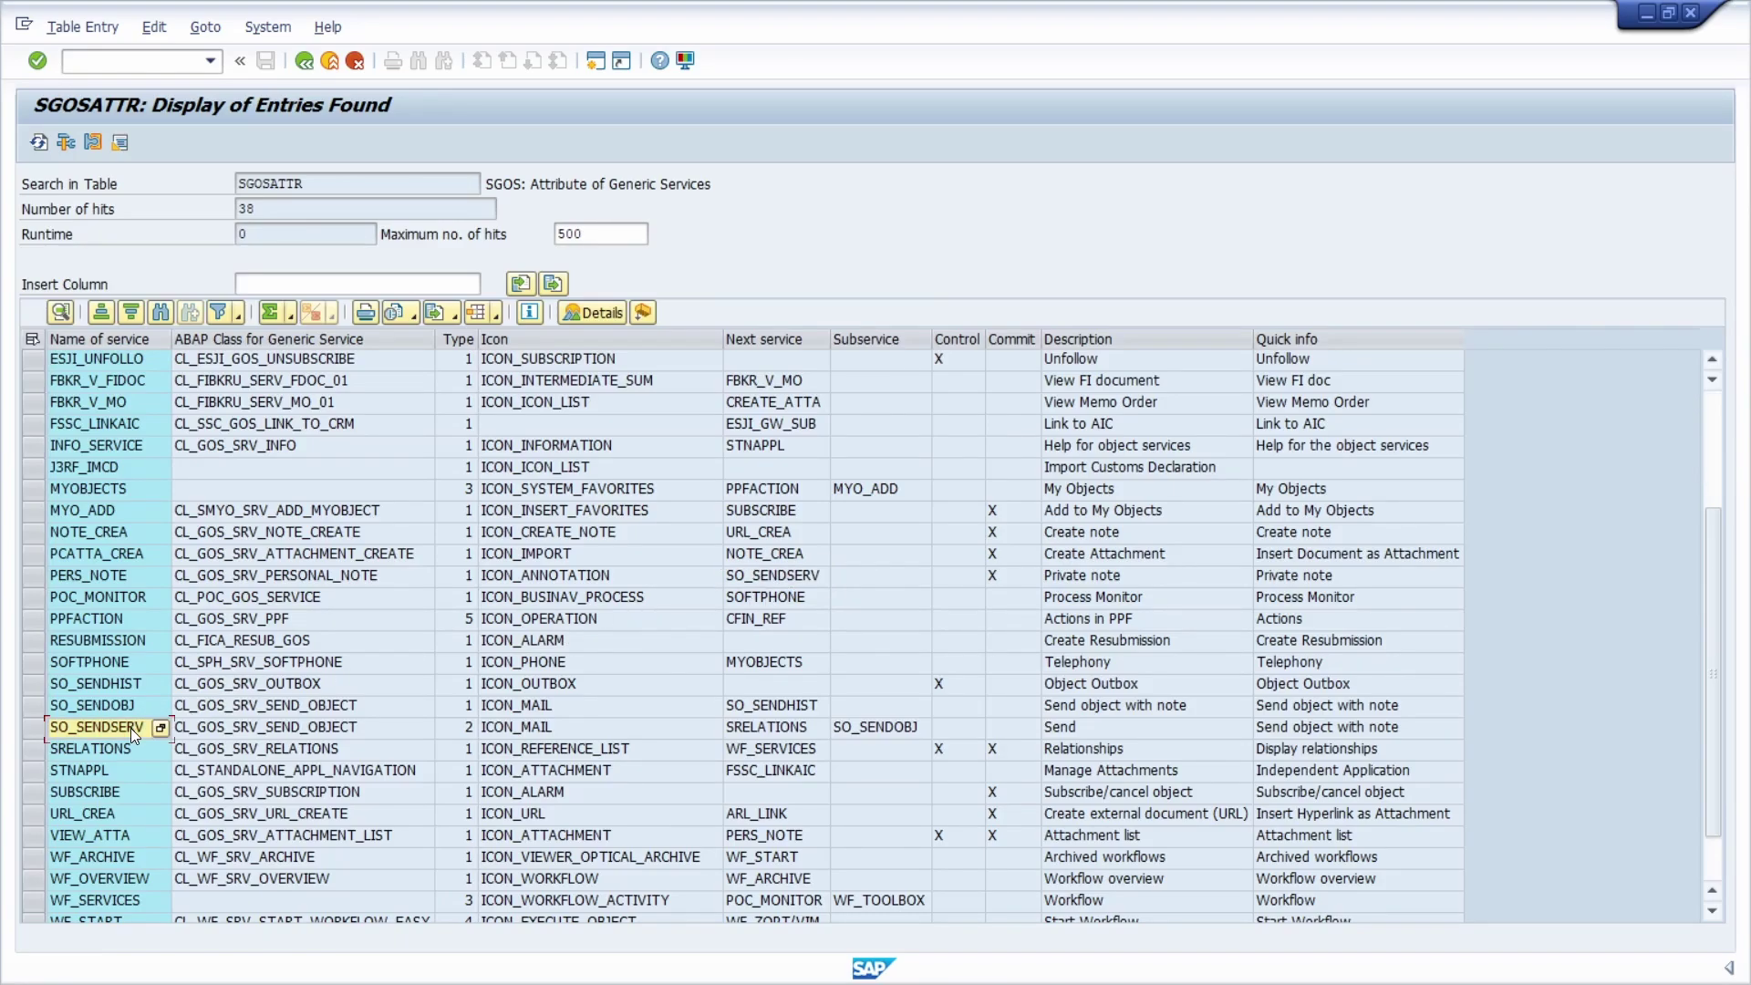
pyautogui.click(771, 726)
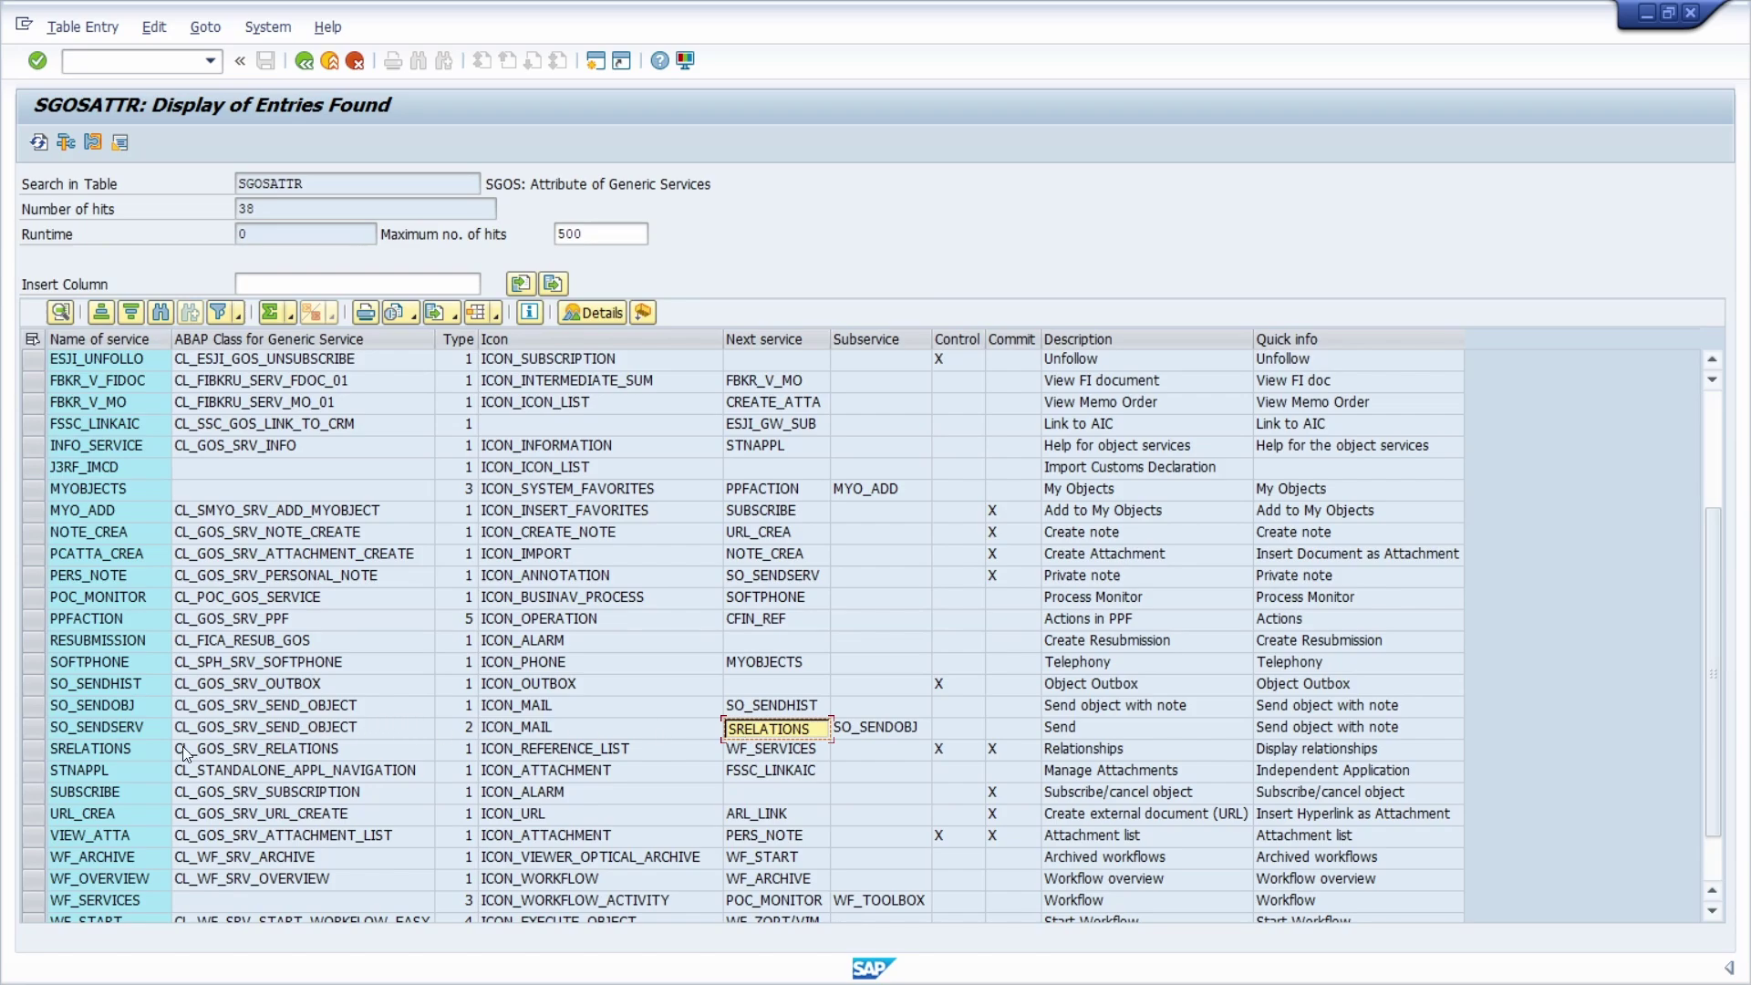
# Follow the next-service chain from SRELATIONS through WF_SERVICES to POC_MONITOR and its successor
pyautogui.click(113, 750)
pyautogui.click(738, 753)
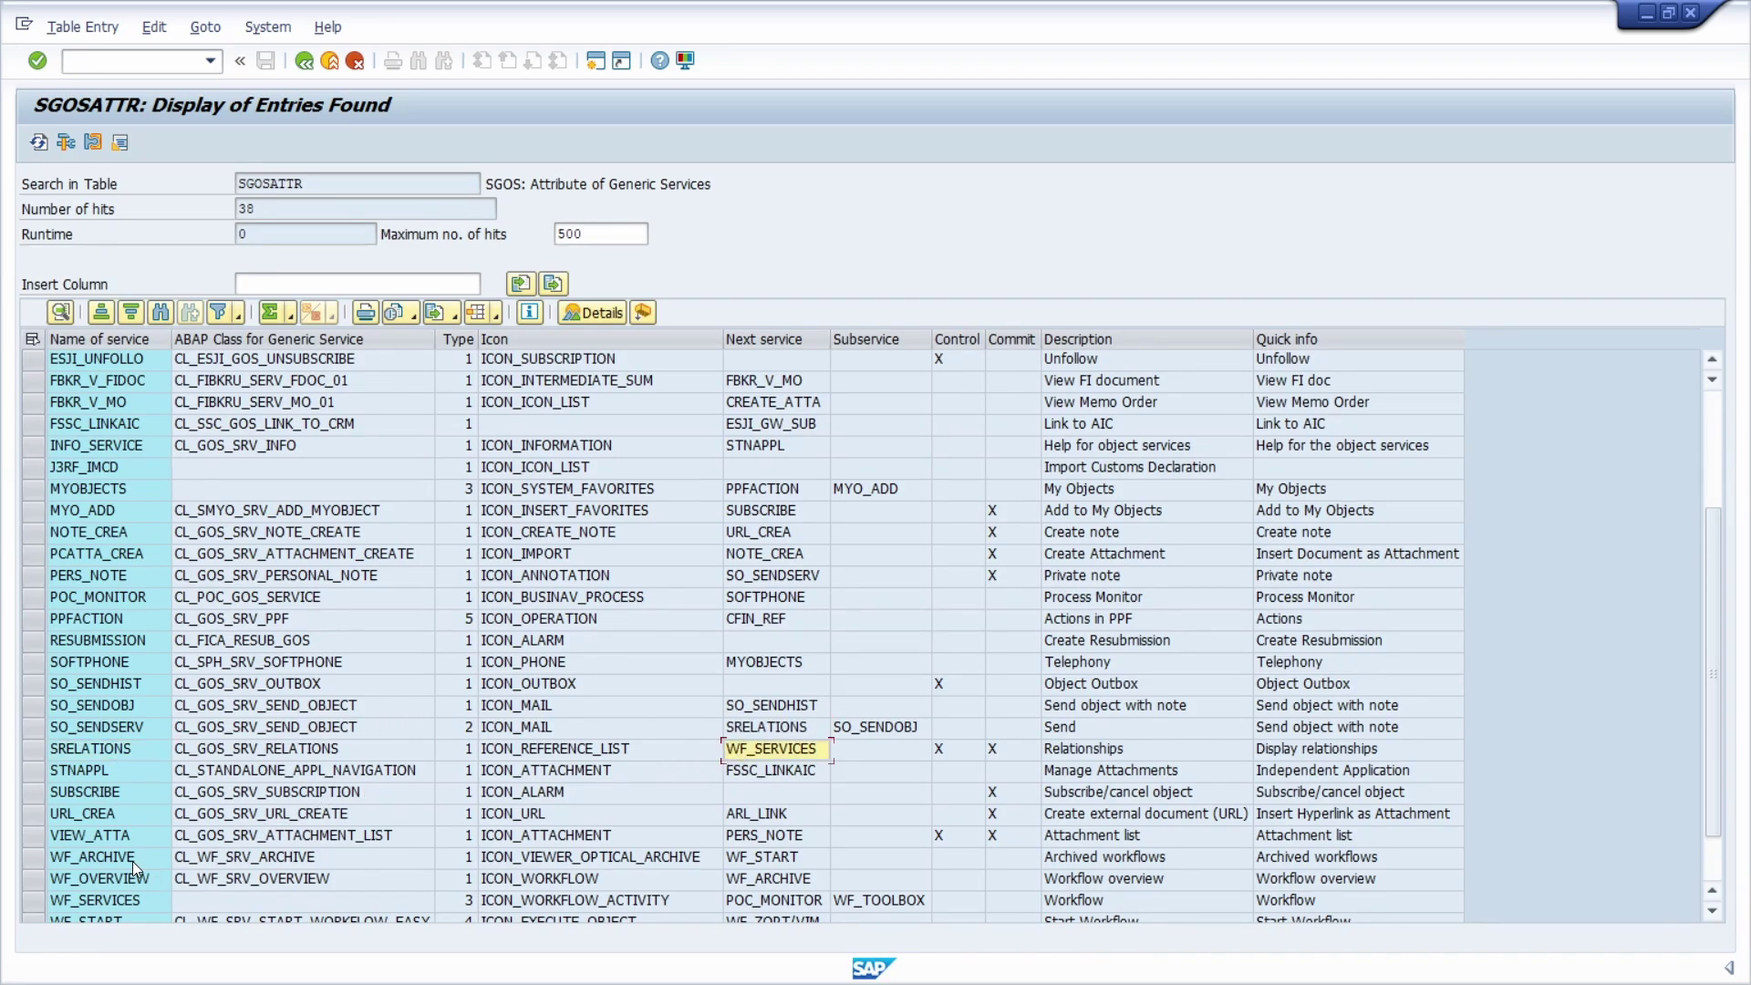
pyautogui.click(122, 900)
pyautogui.click(780, 901)
pyautogui.click(124, 600)
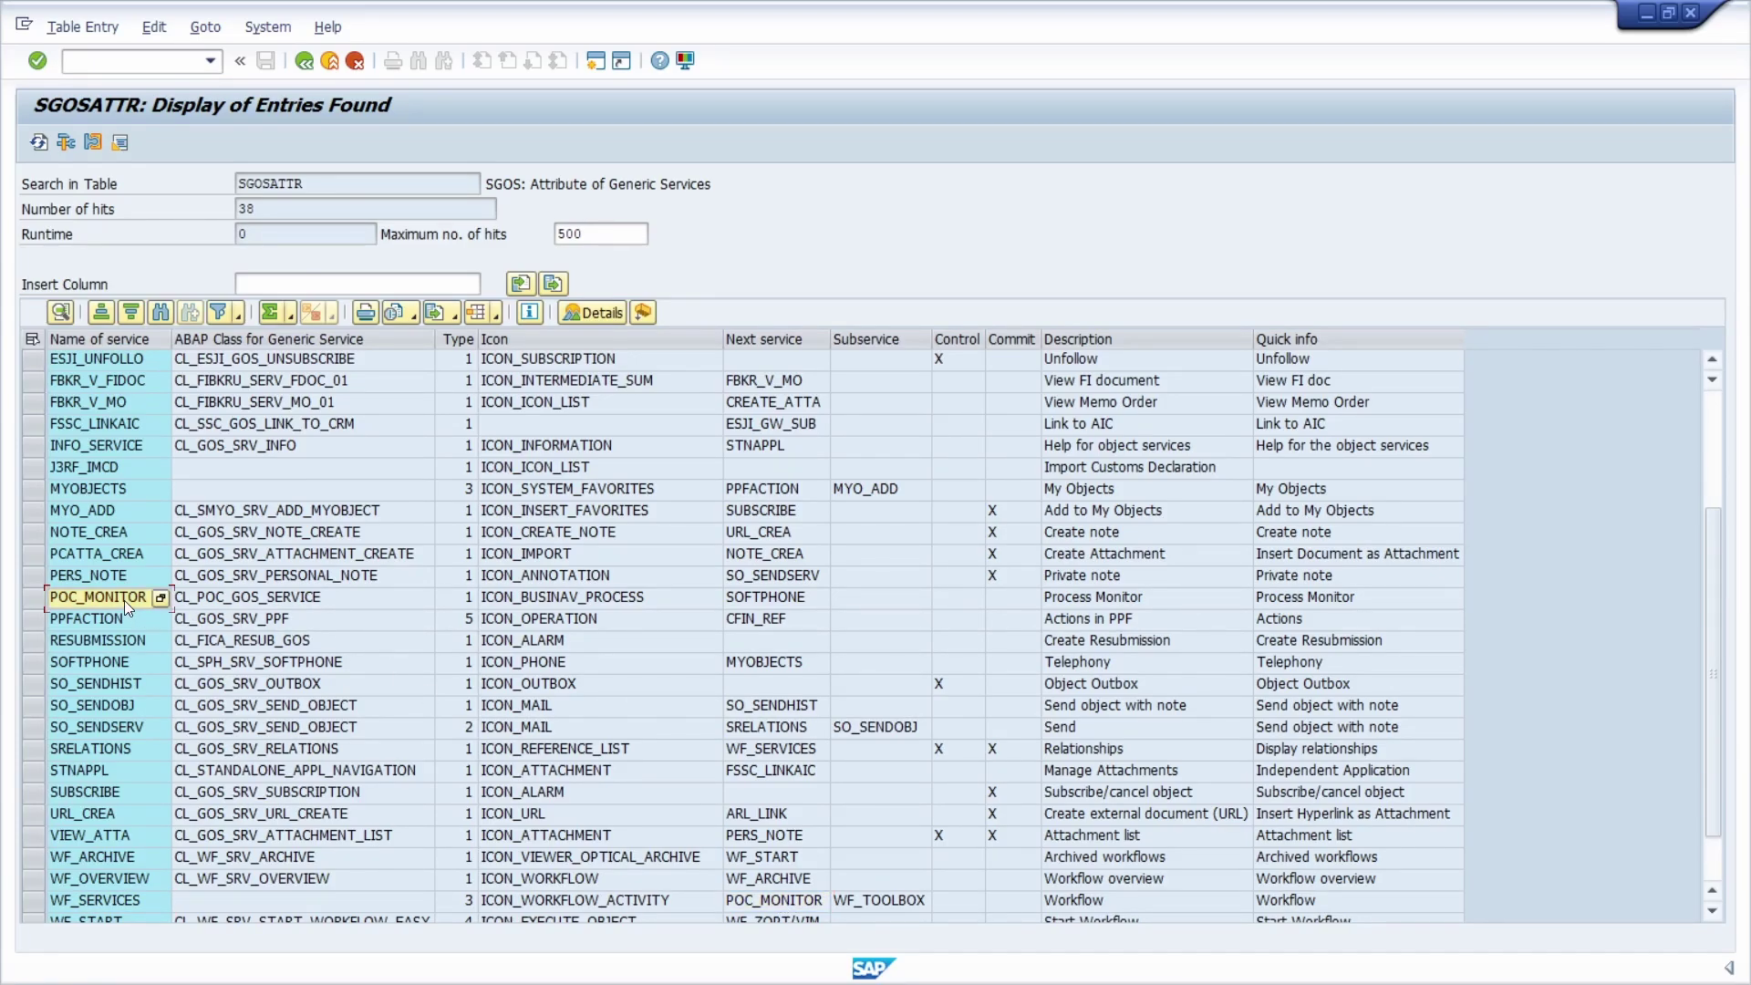
pyautogui.click(763, 602)
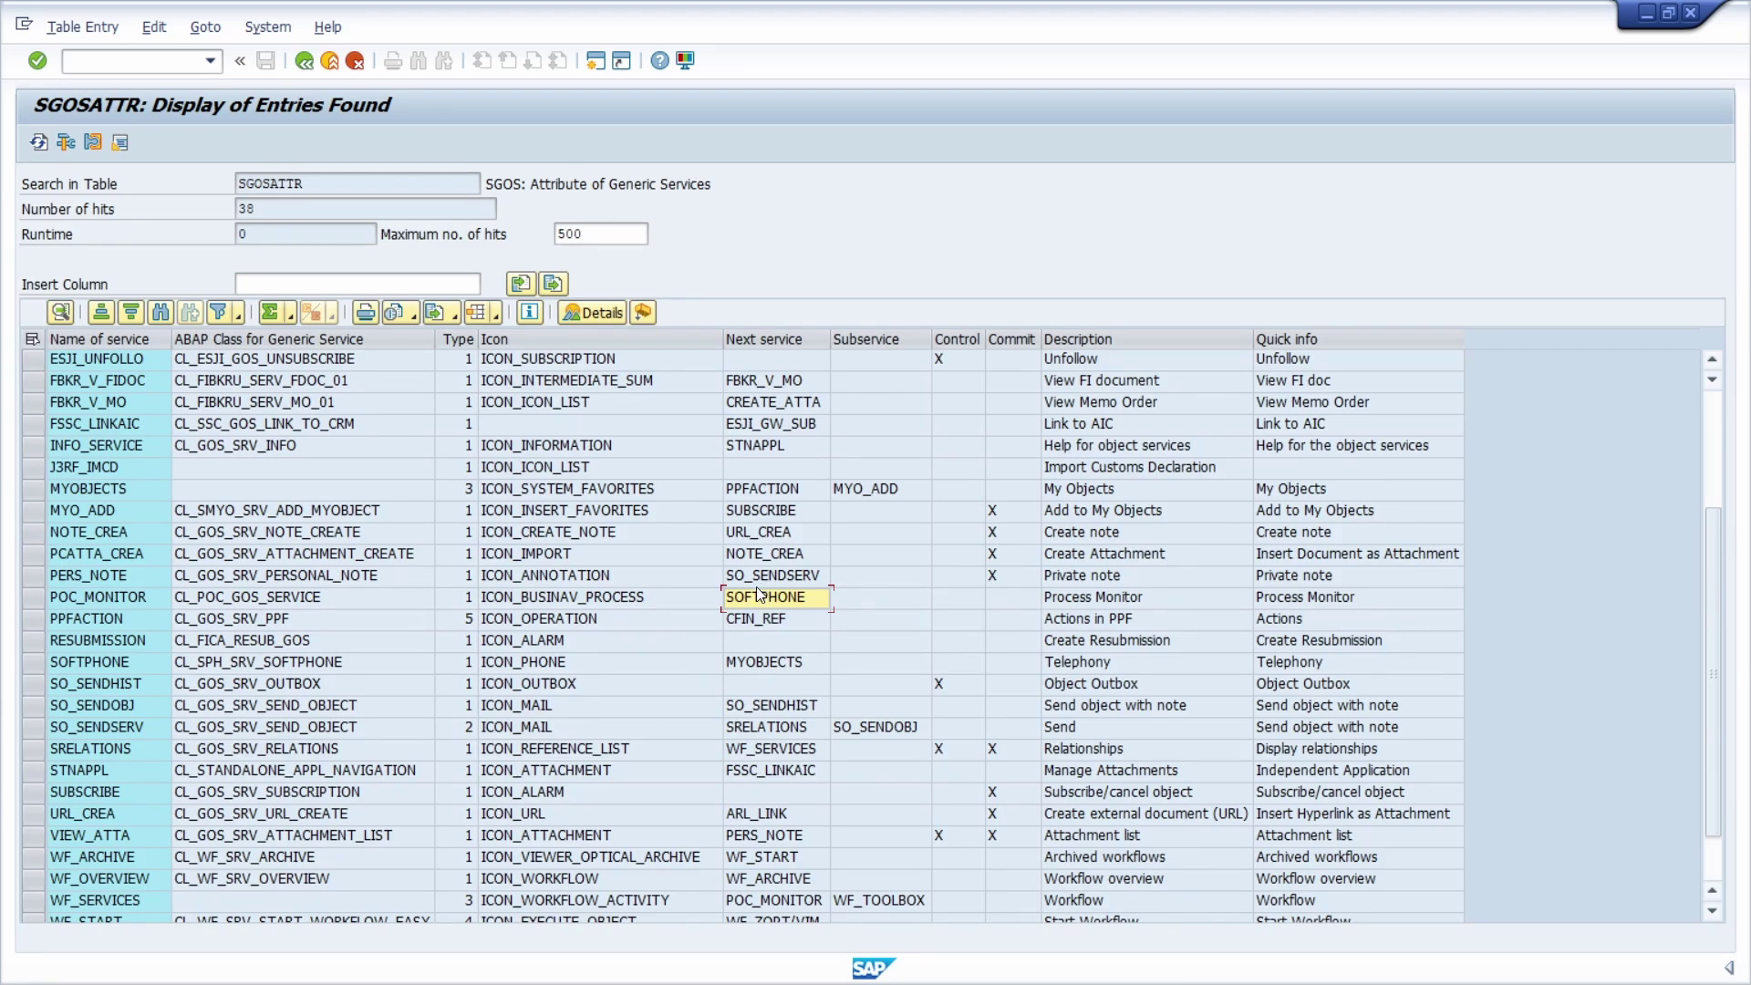
# Check the ARL_LINK entry at the start of the SGOSATTR list and its ABAP class for the generic service
pyautogui.scroll(3, 757, 587)
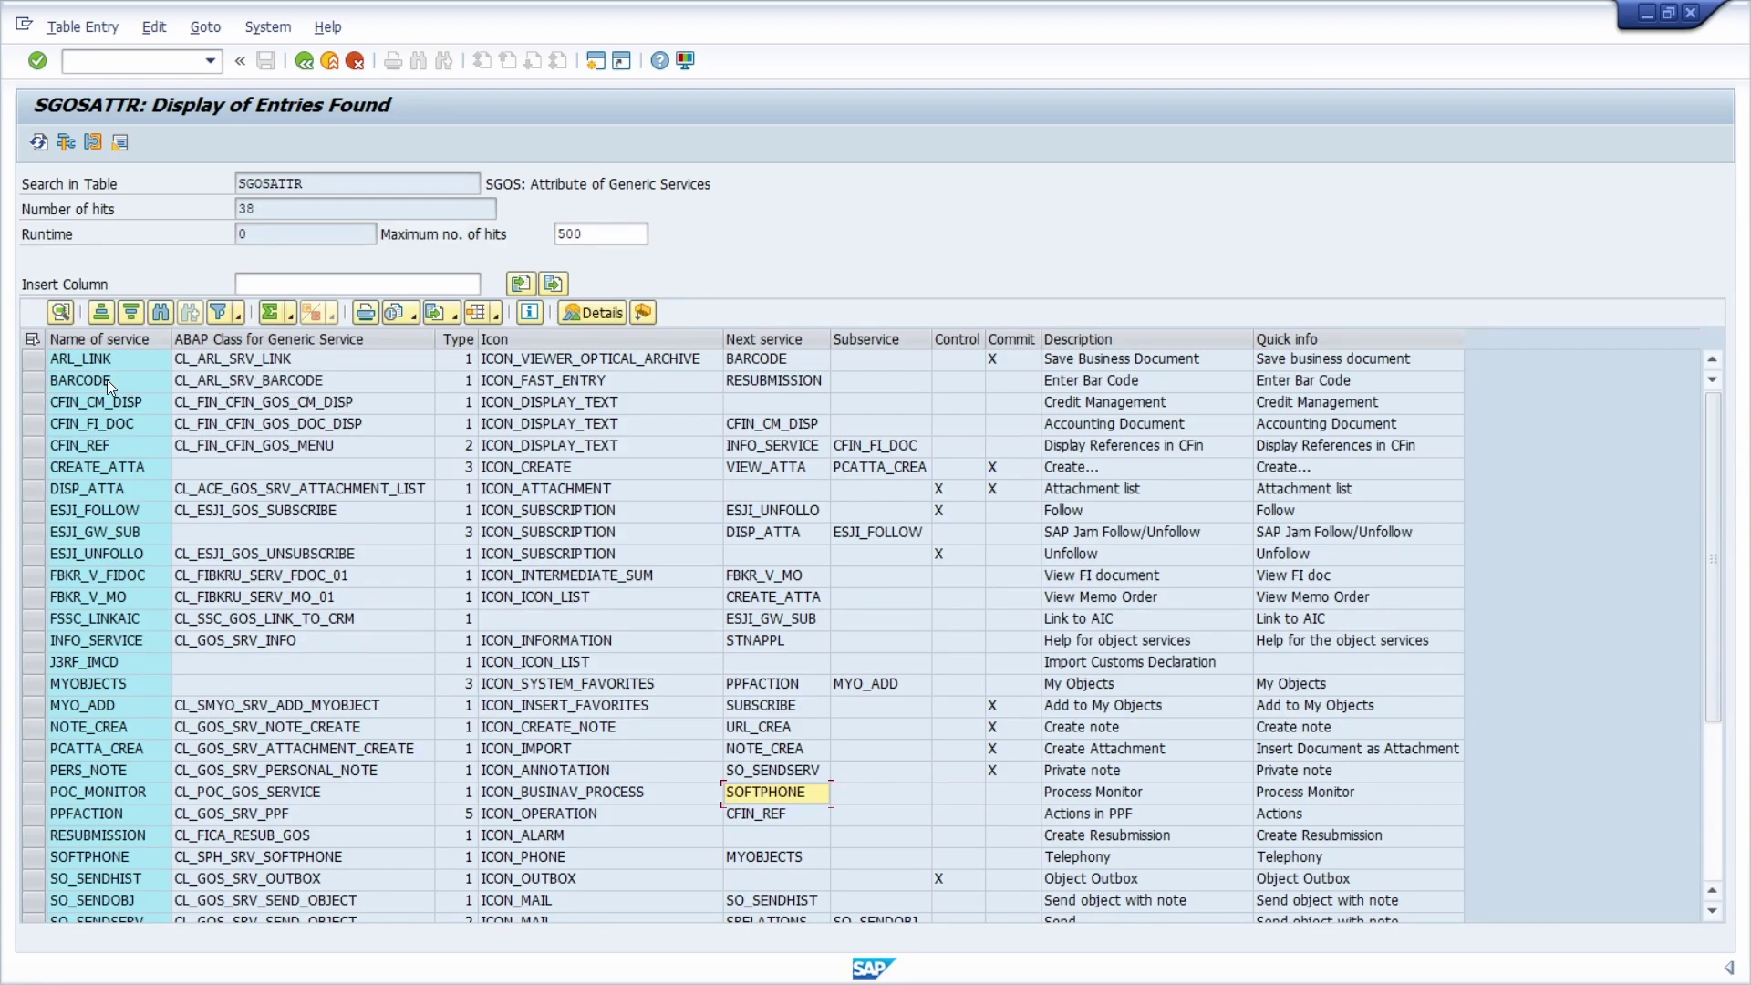
pyautogui.click(82, 359)
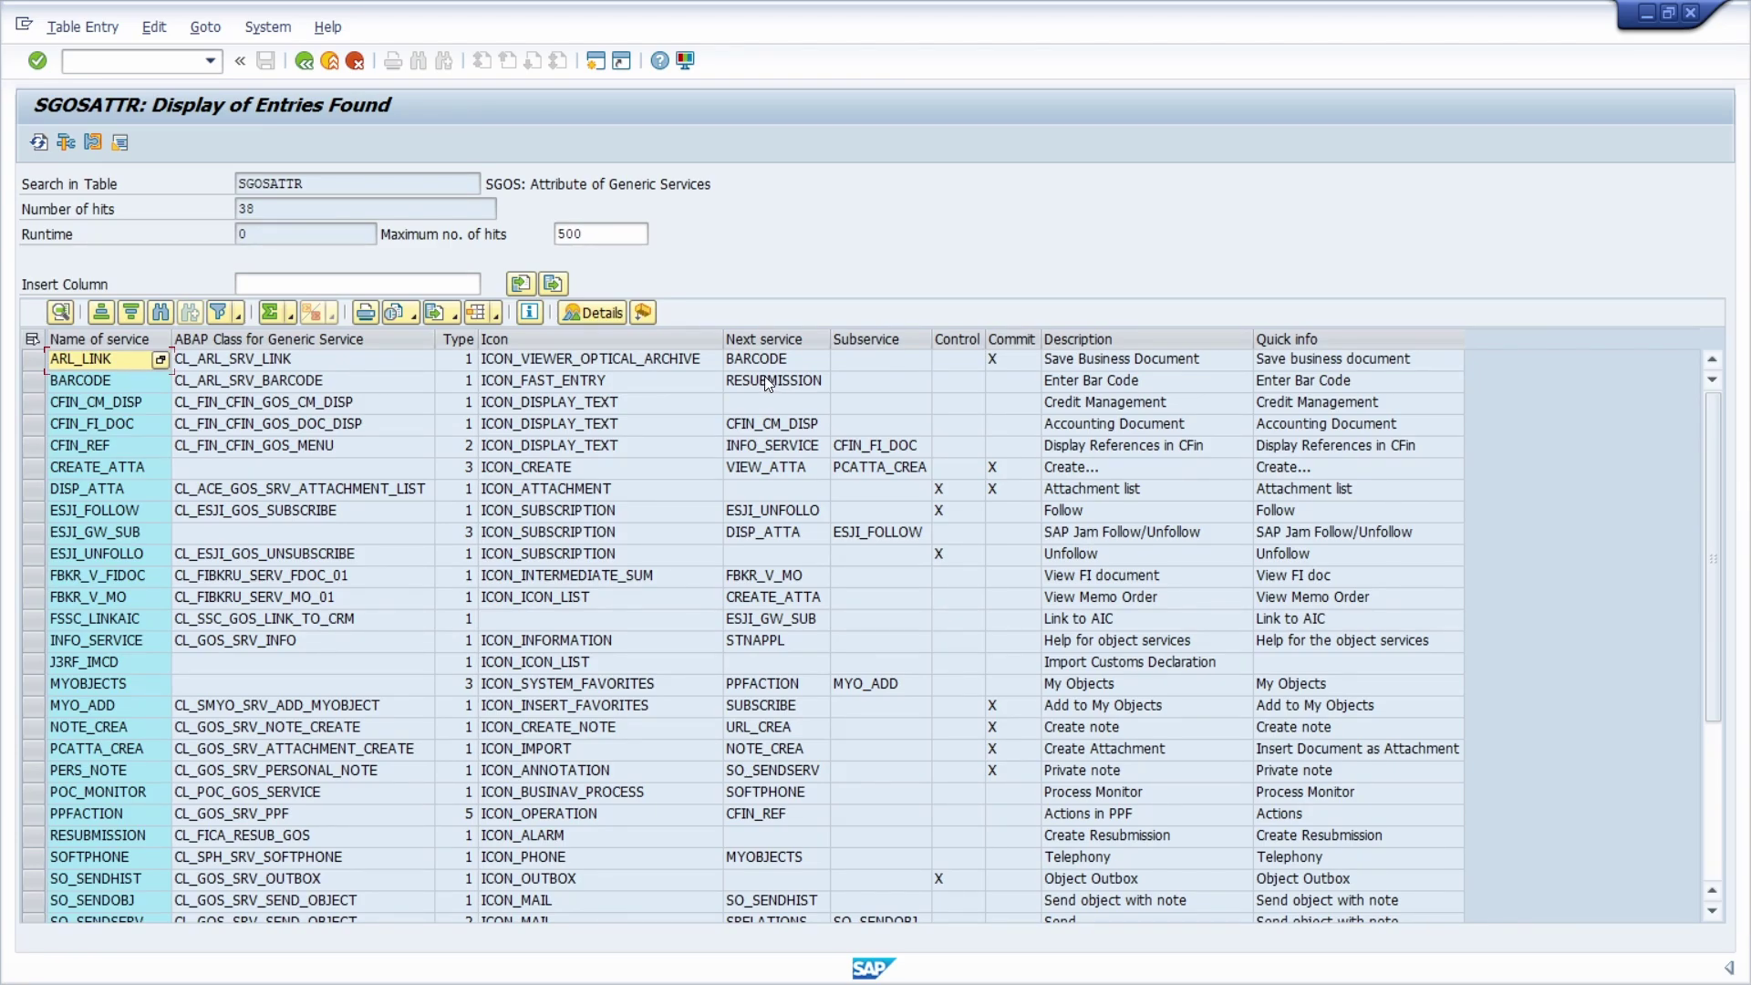
pyautogui.click(245, 365)
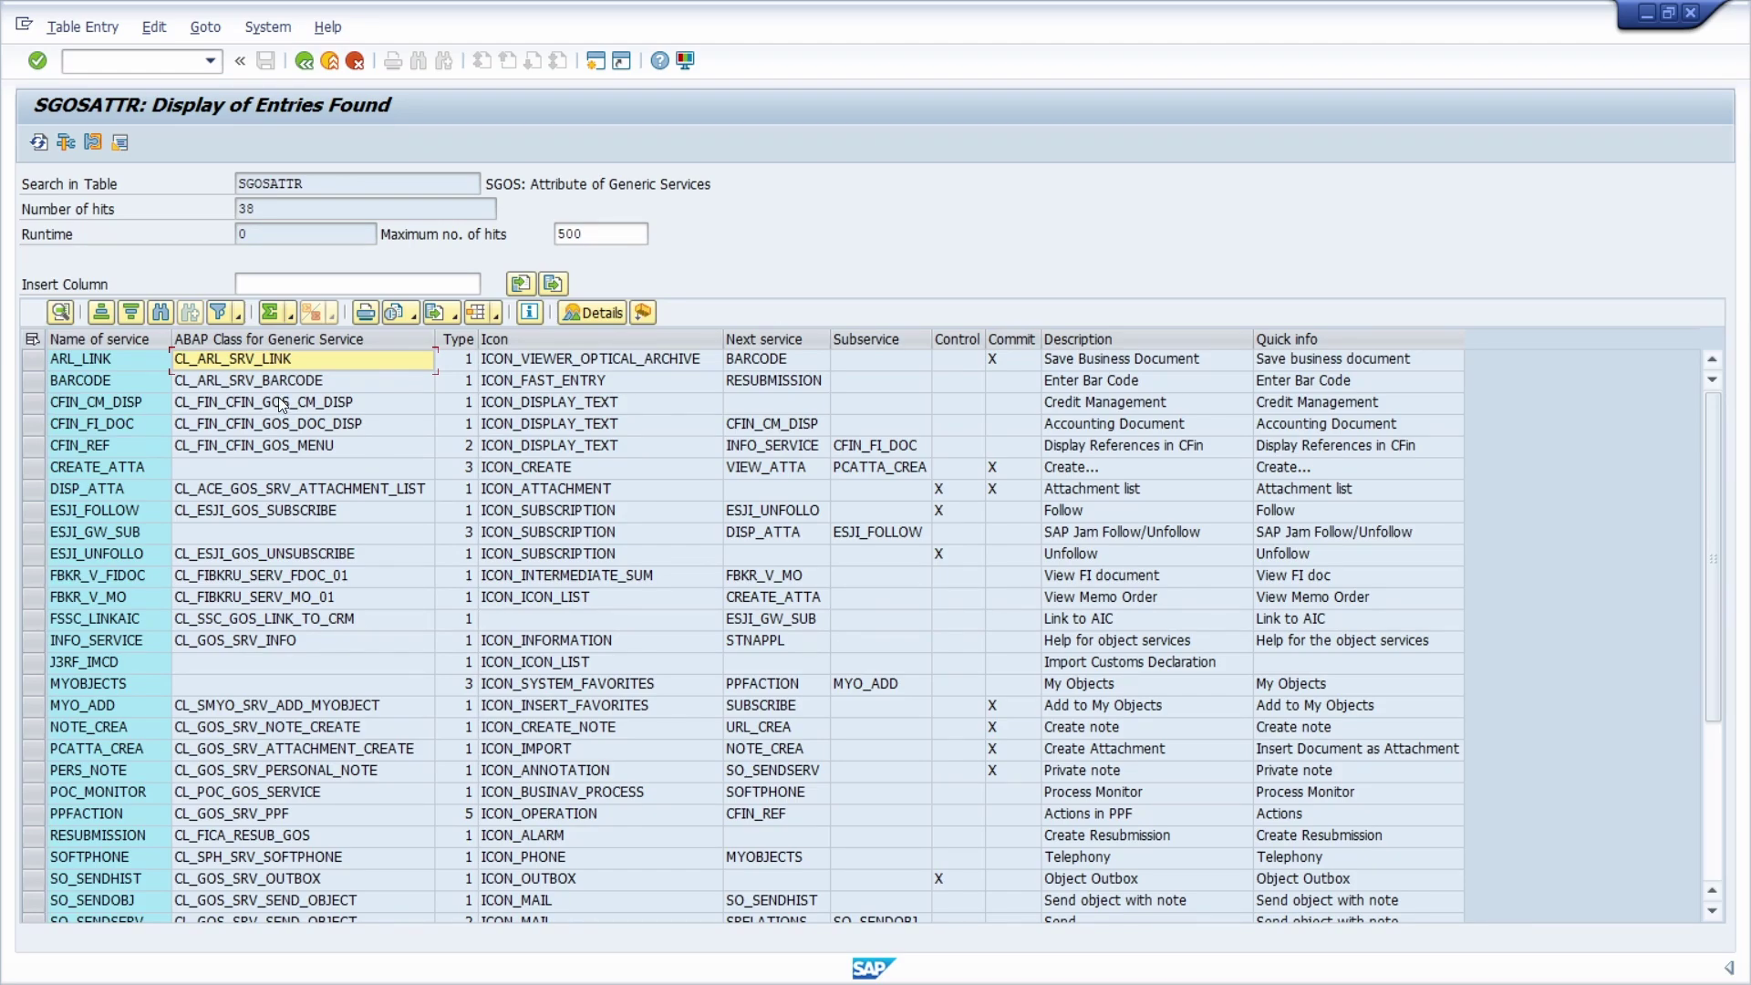
# Open the Class Builder transaction SE24 in a new session
pyautogui.click(120, 58)
pyautogui.write('/ose24')
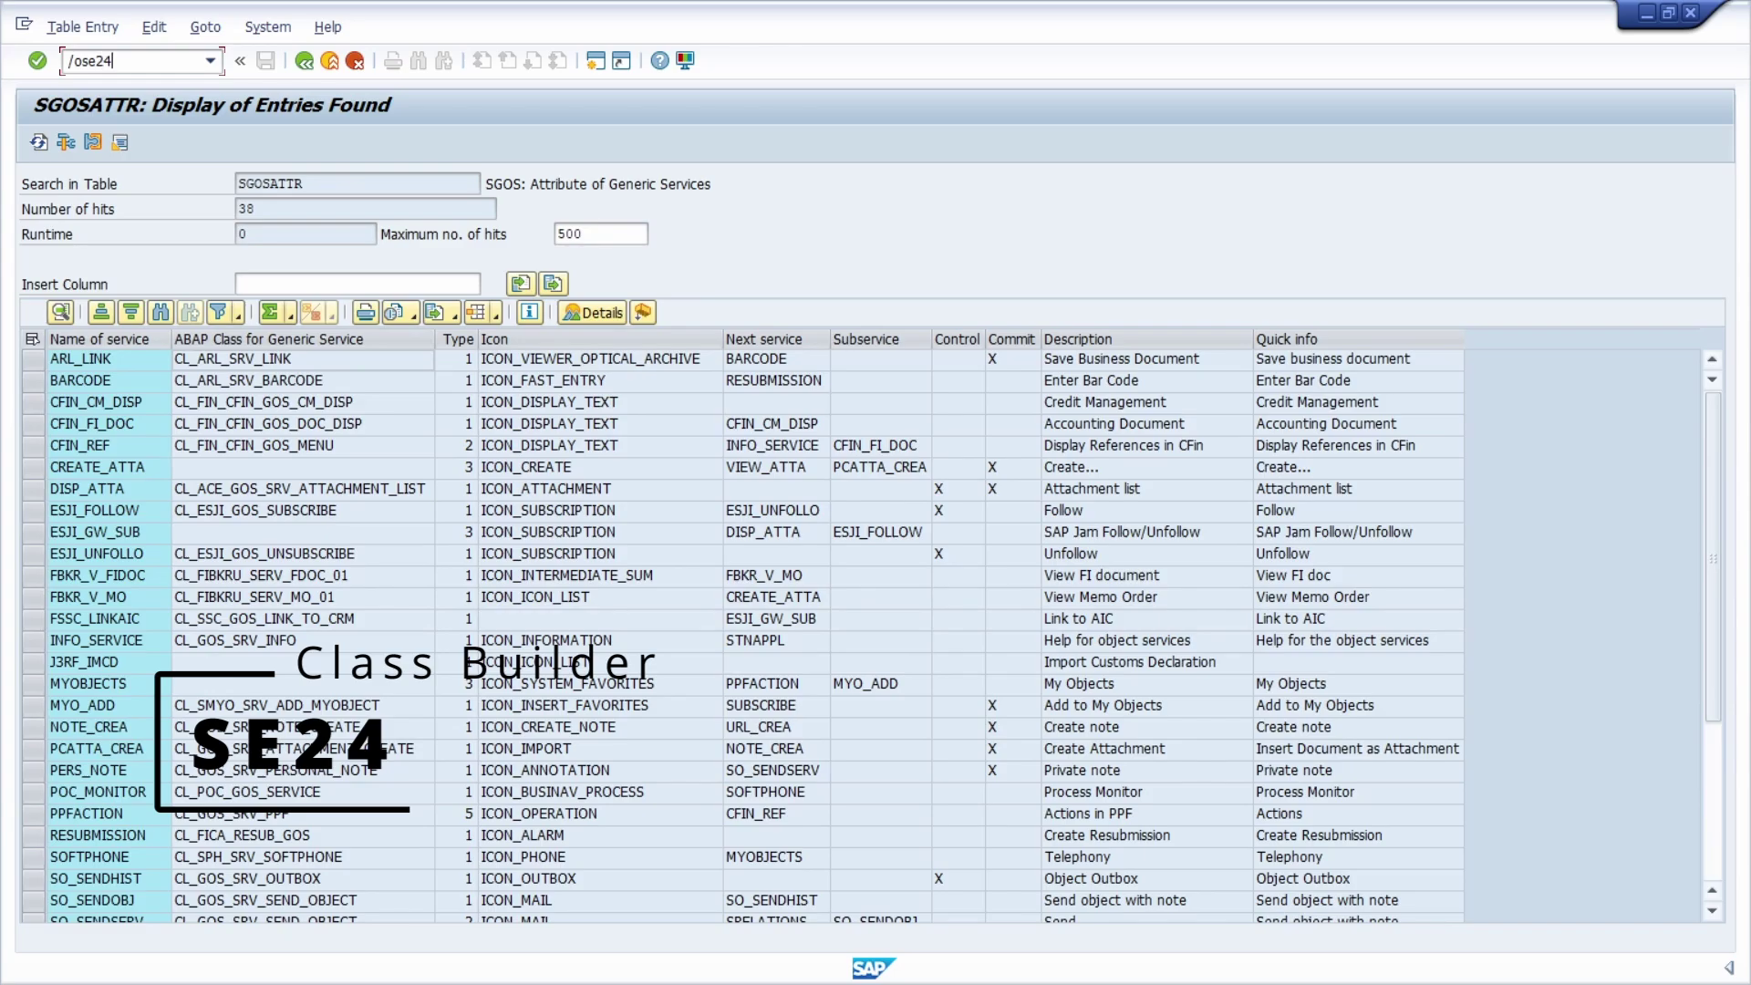
pyautogui.press('Return')
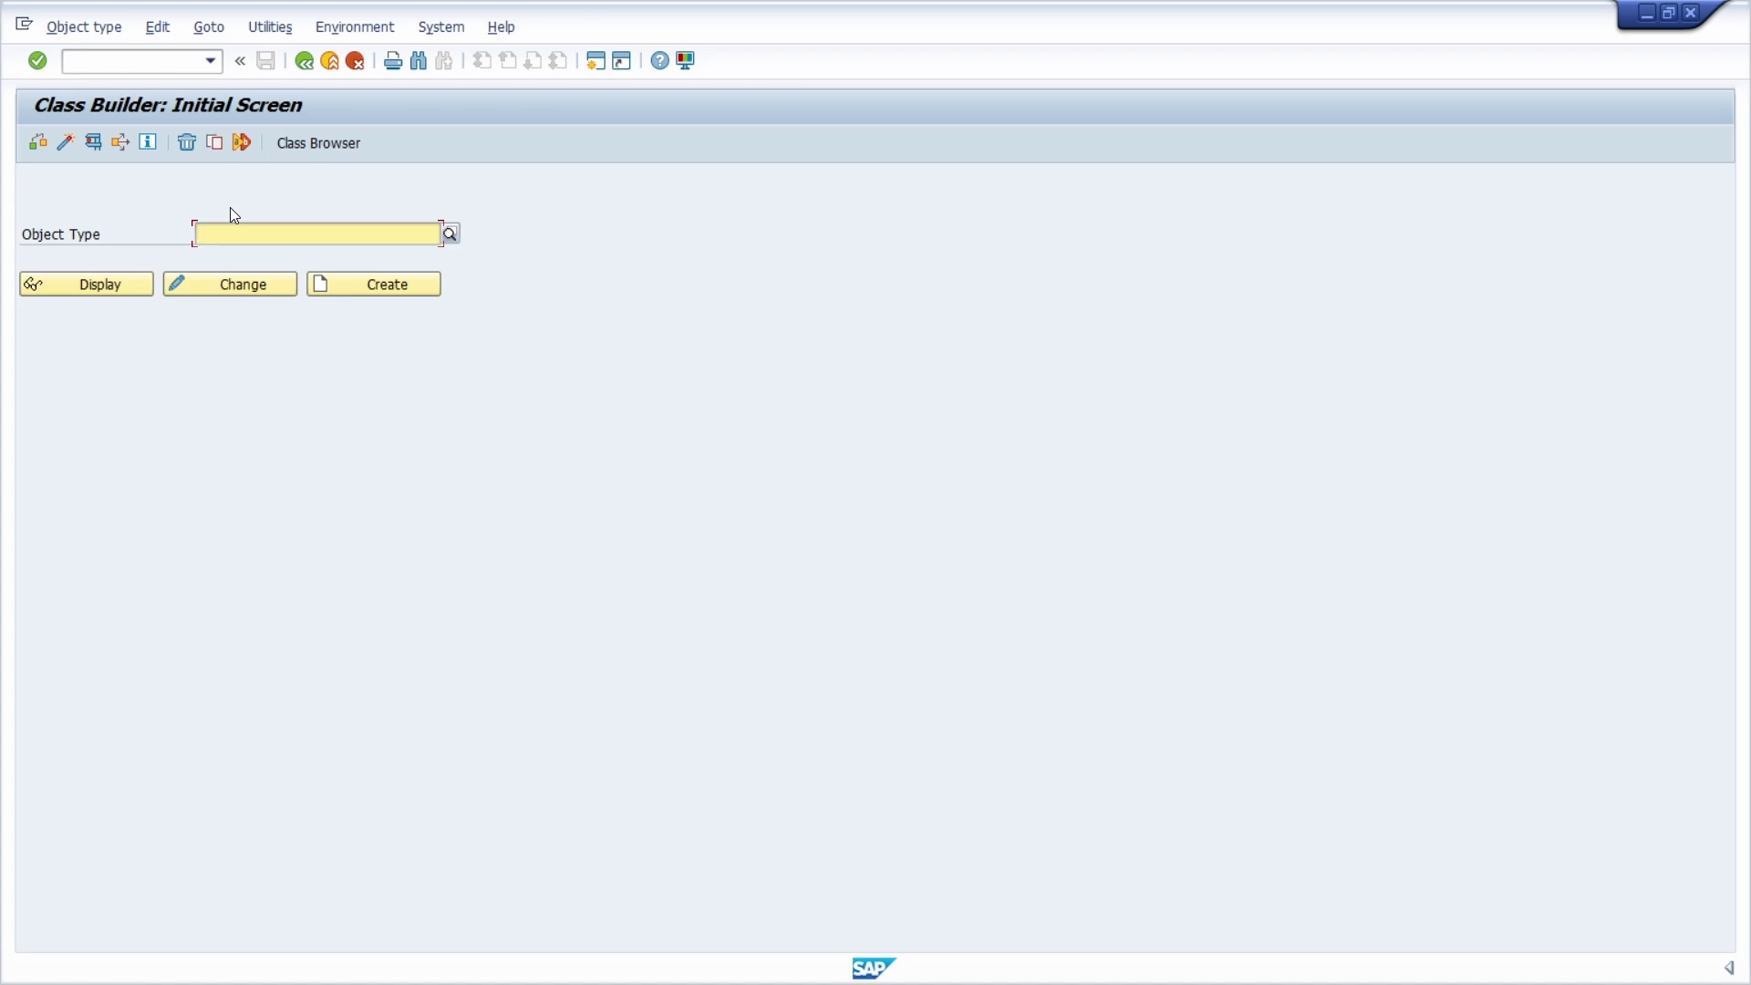
# Display class CL_GOS_SERVICE and review its properties and method list
pyautogui.write('cl_gos_')
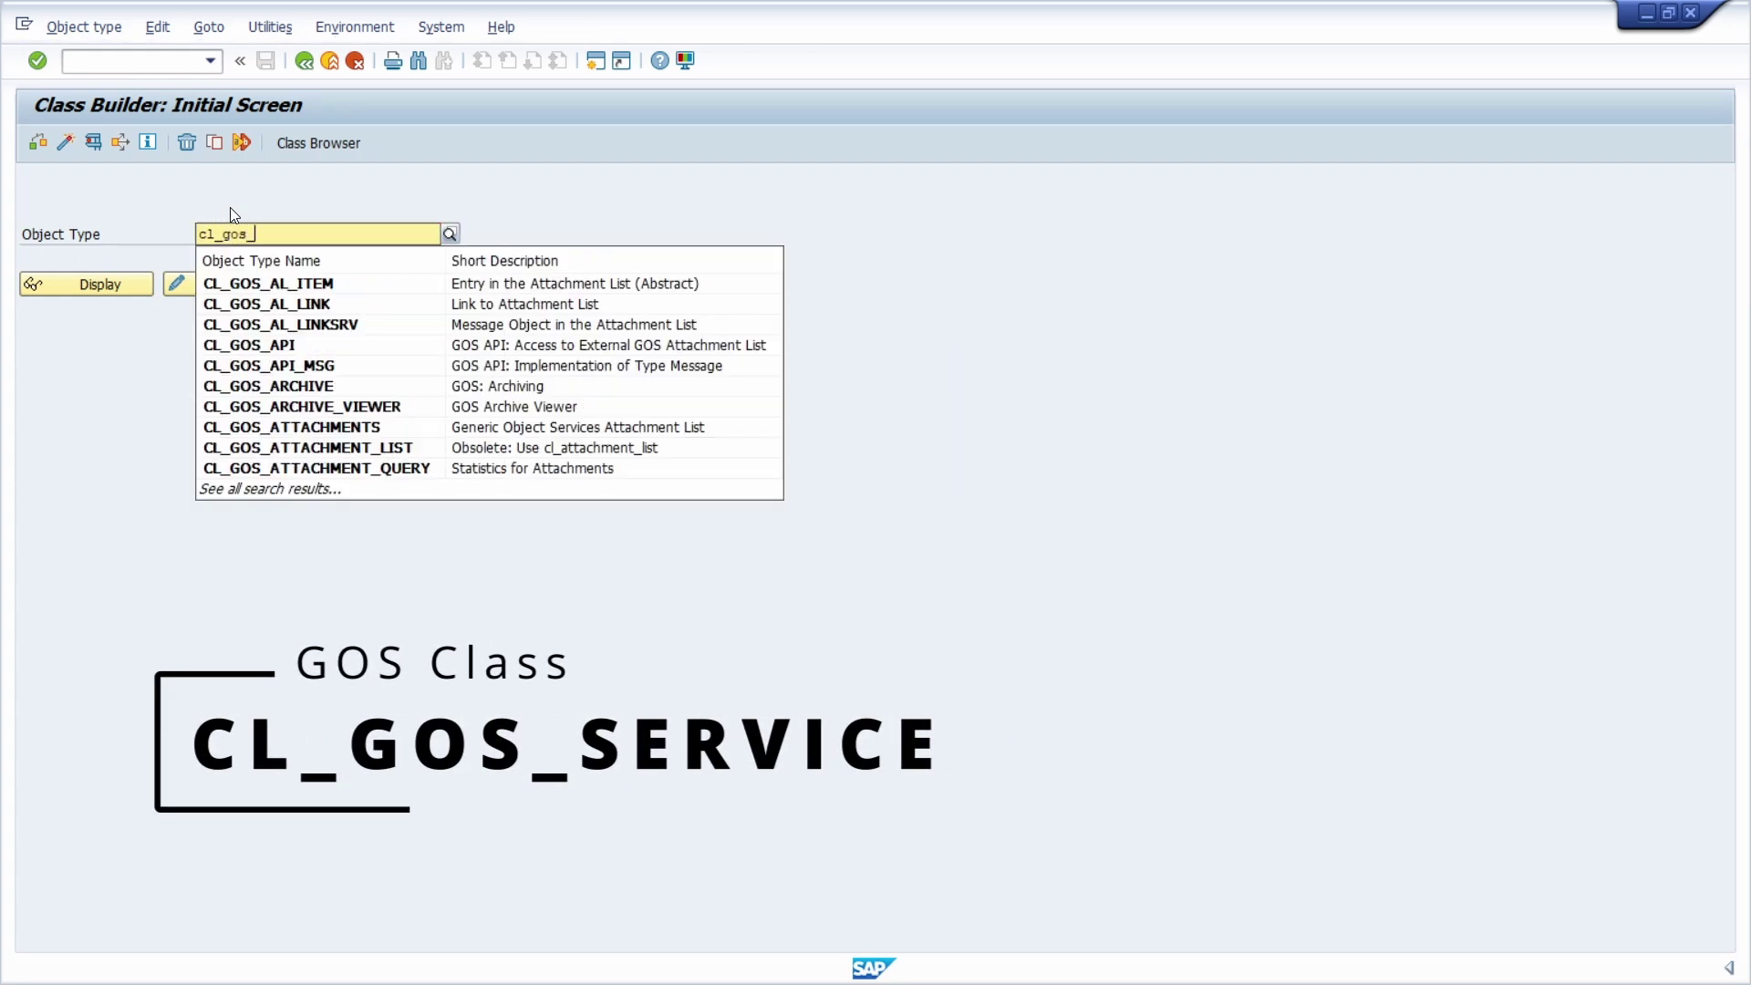
pyautogui.write('service')
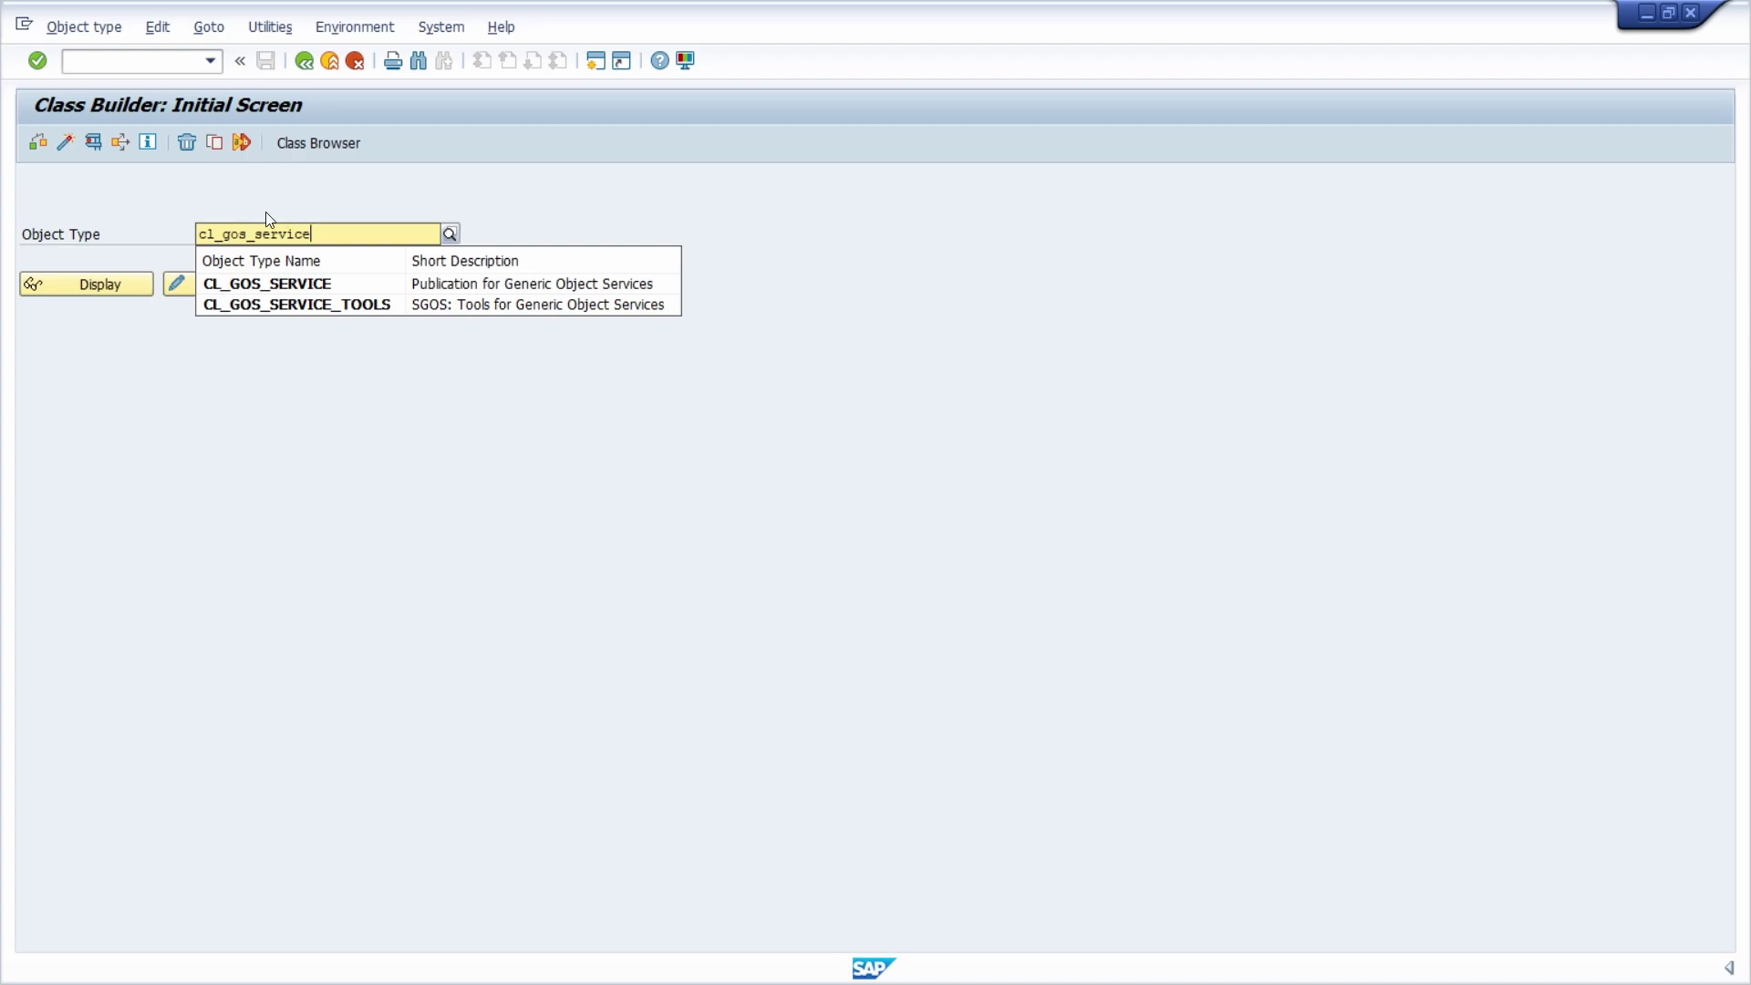
pyautogui.click(267, 284)
pyautogui.click(68, 290)
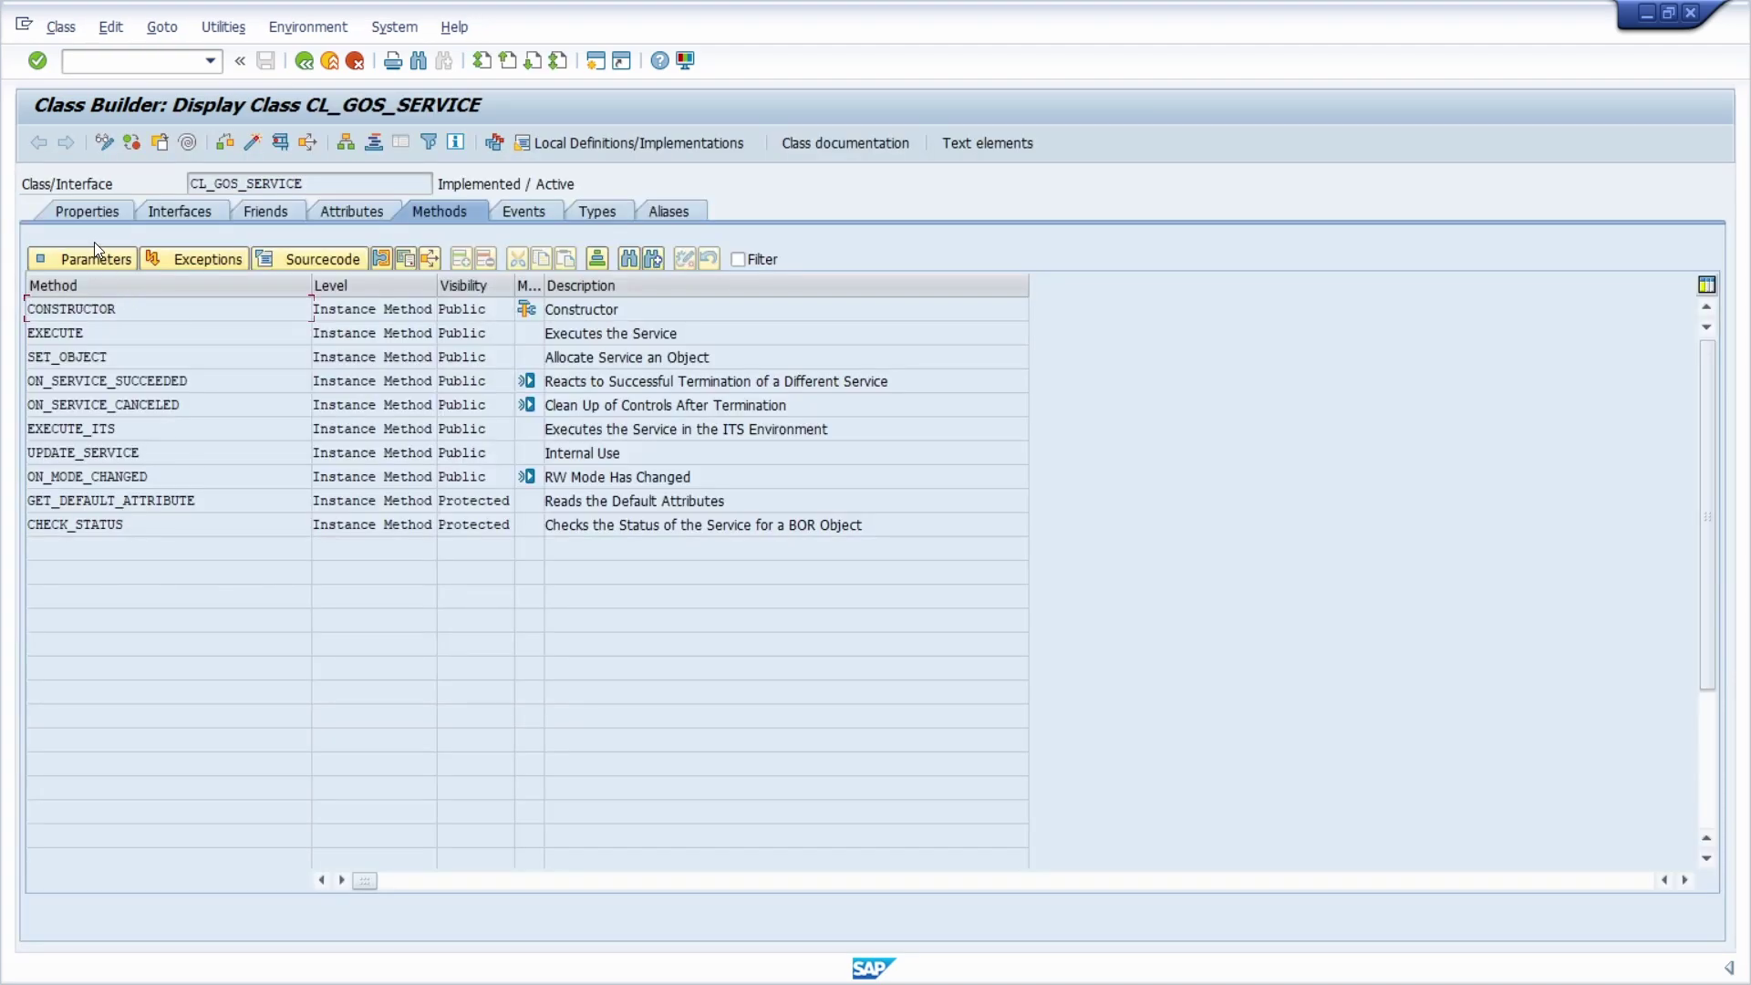
pyautogui.click(86, 213)
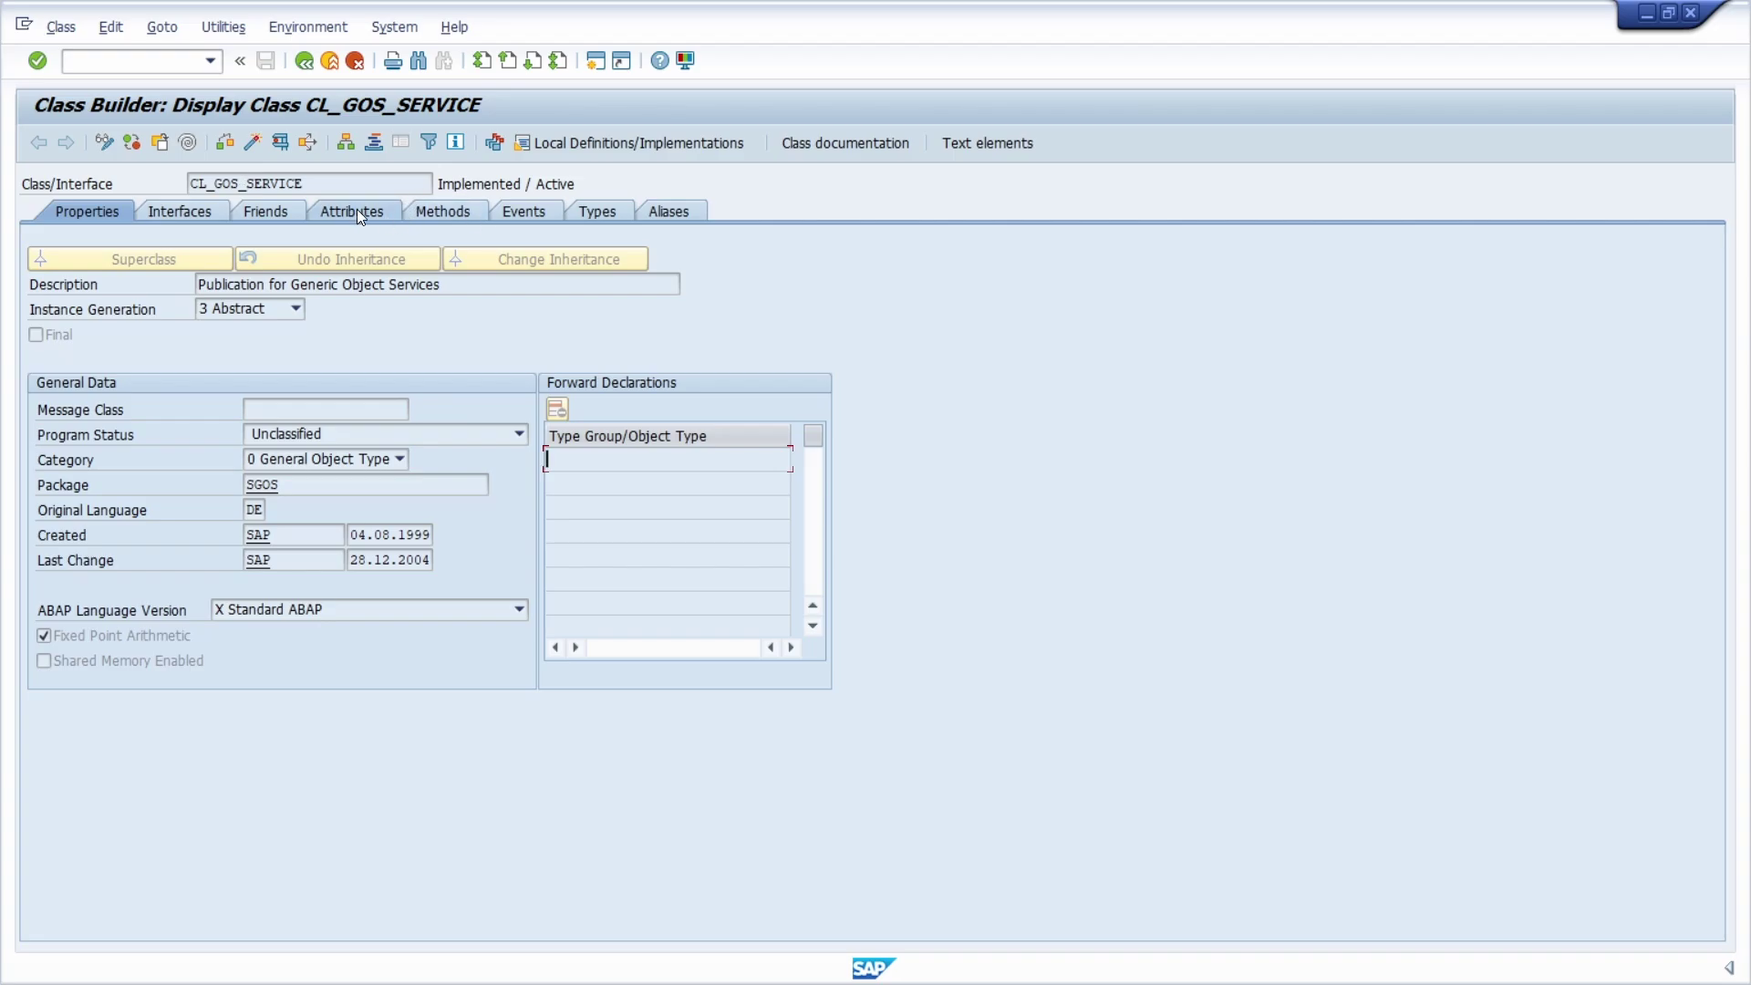
pyautogui.click(433, 219)
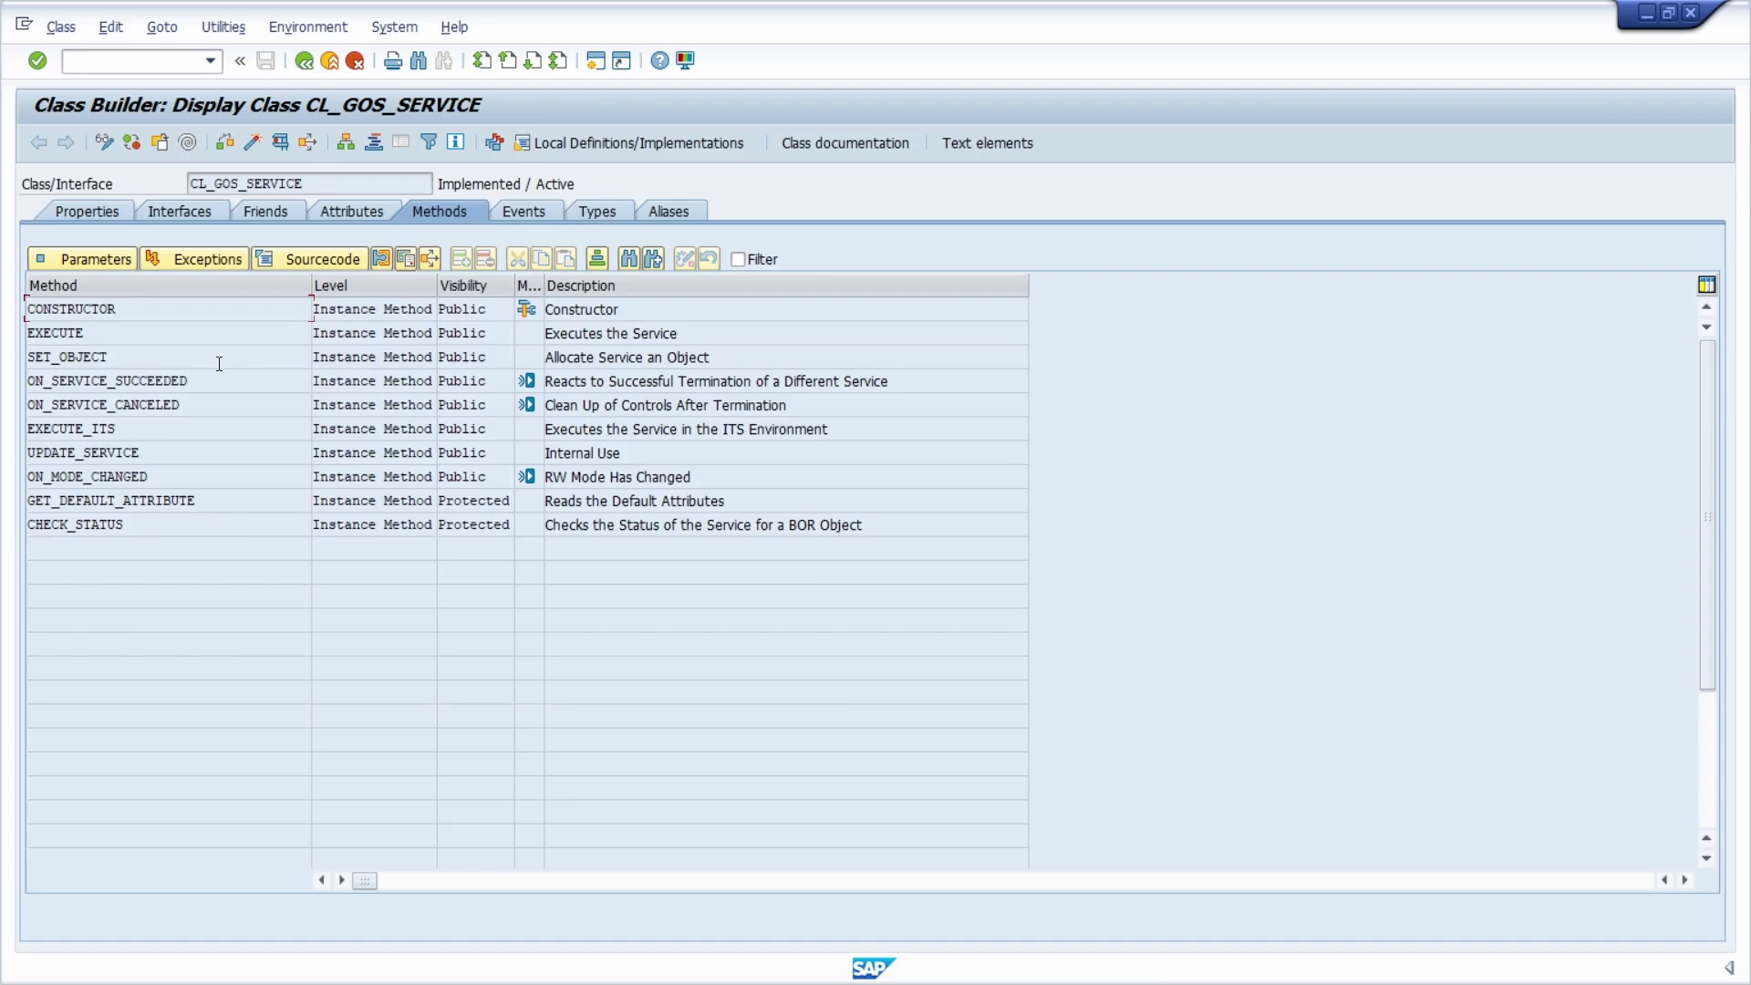
# Try to open the source of method EXECUTE, view the code of CHECK_STATUS, and return to the method list
pyautogui.doubleClick(80, 334)
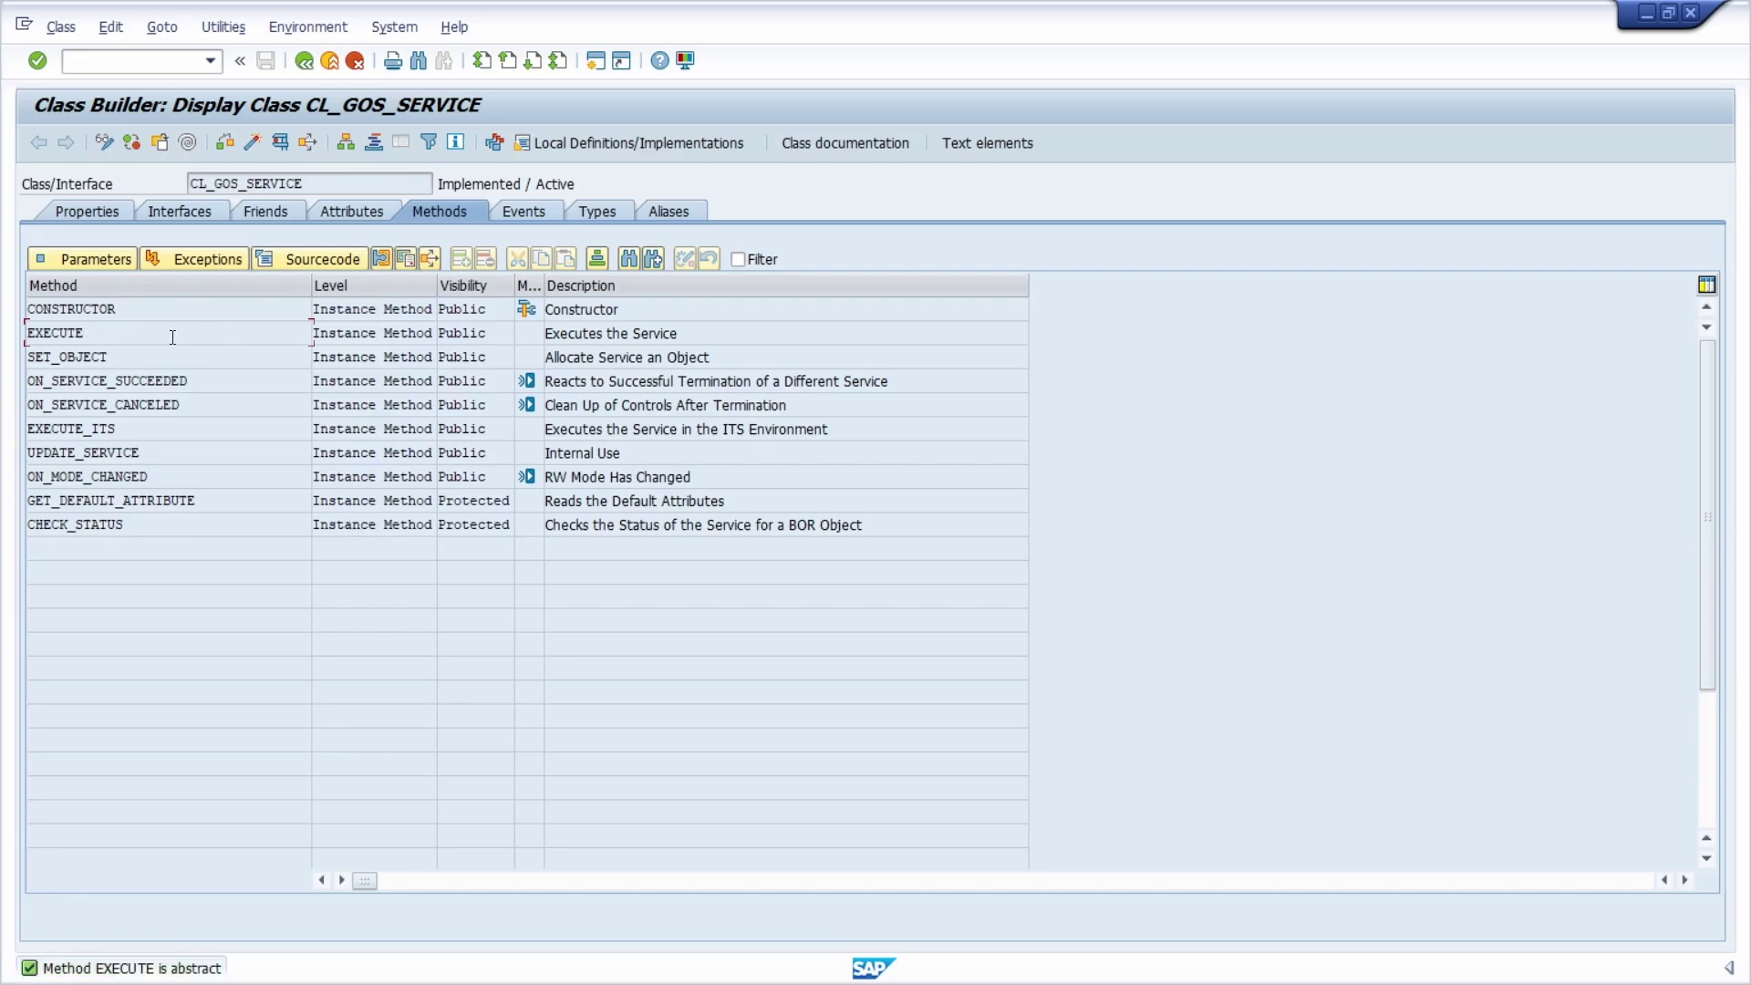
pyautogui.doubleClick(145, 528)
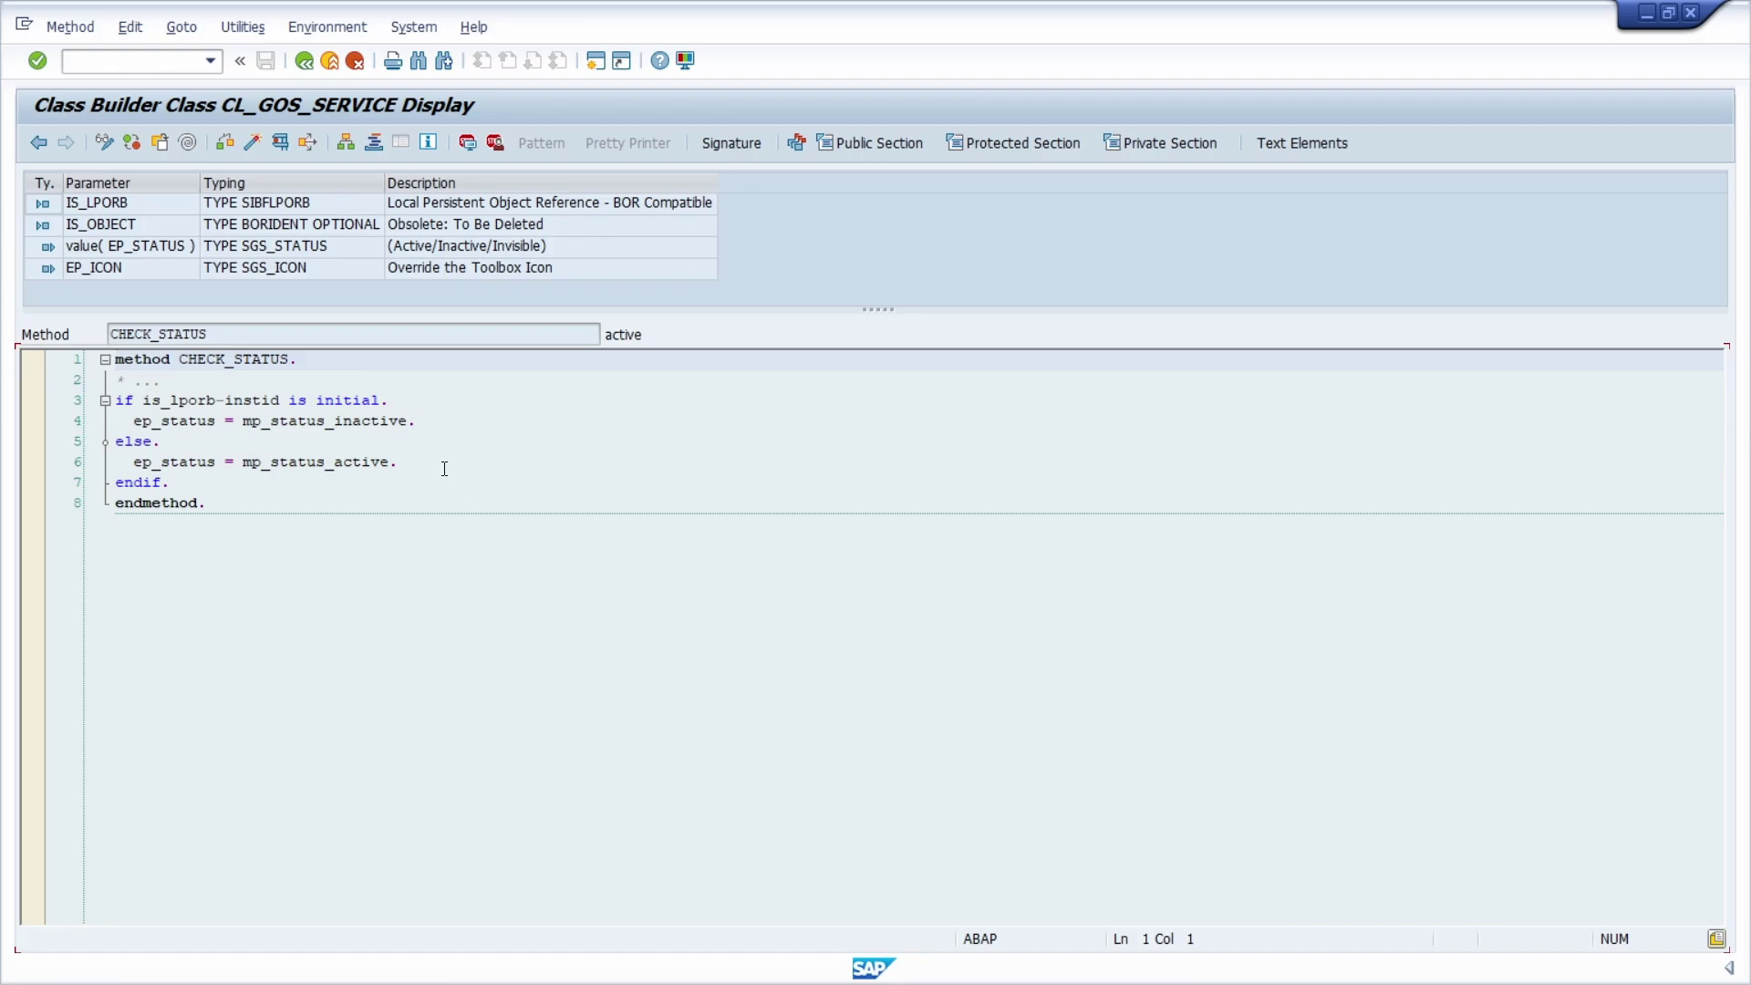
pyautogui.click(304, 60)
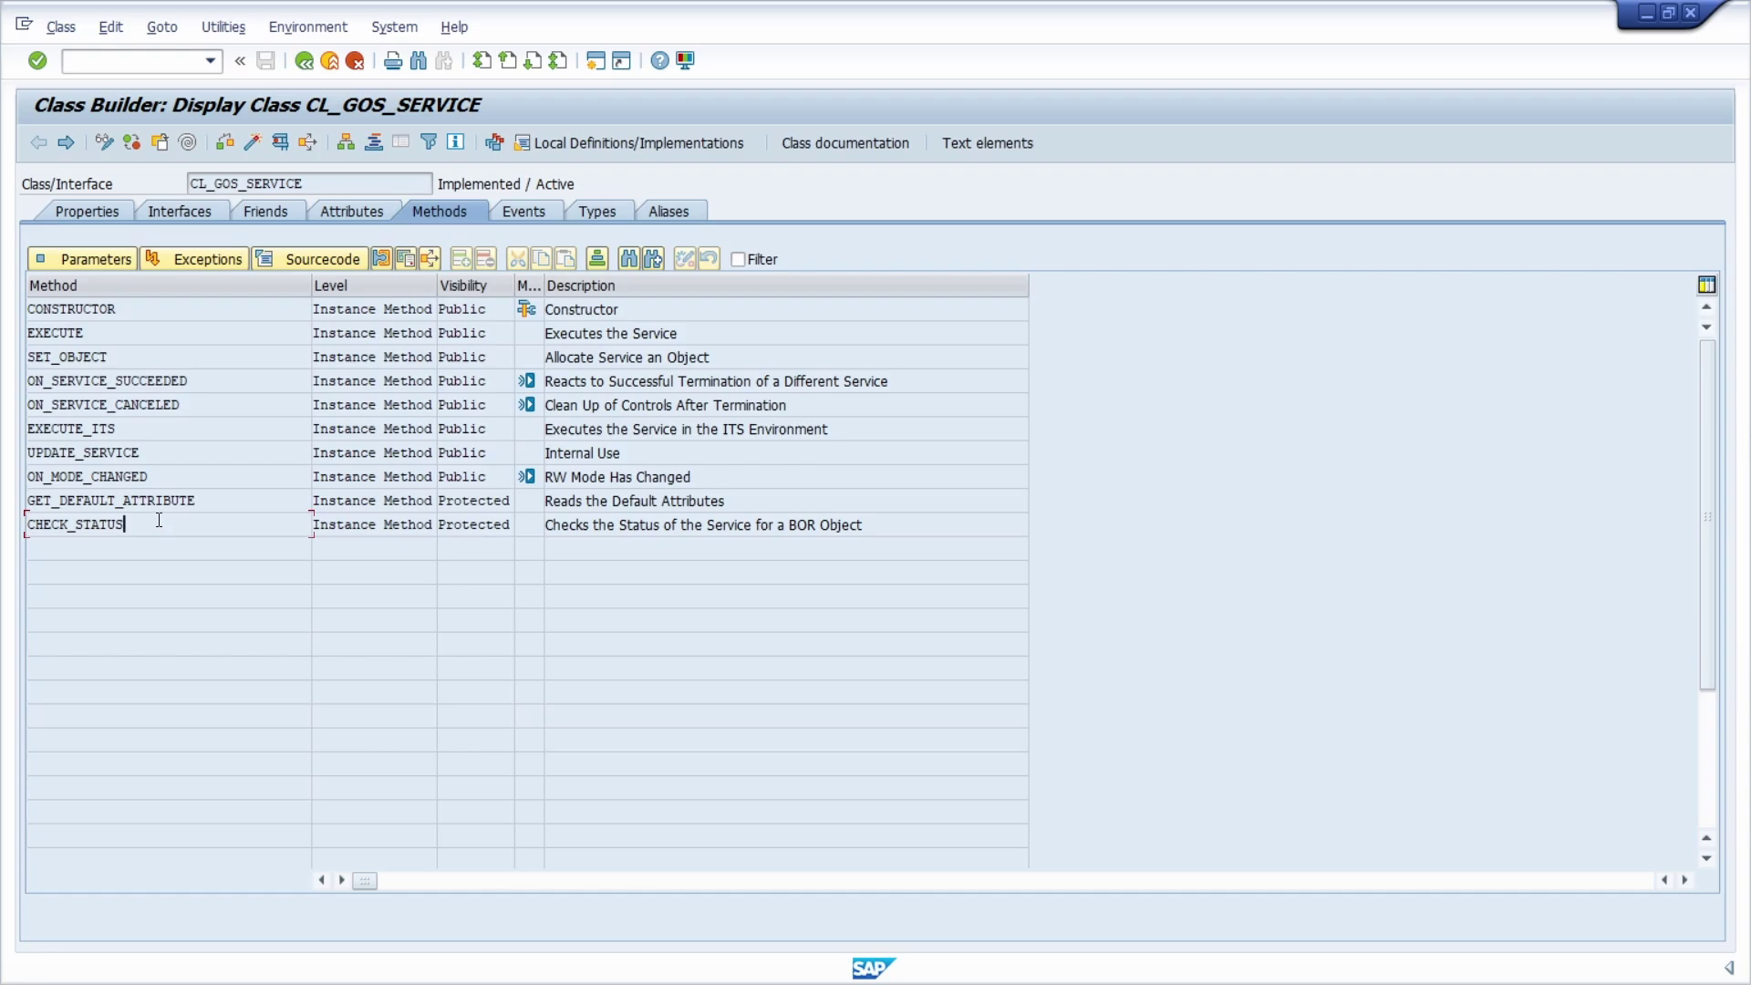
# Copy the BARCODE service's class name from the SGOSATTR list and display class CL_ARL_SRV_BARCODE in the Class Builder beside it
pyautogui.doubleClick(1052, 40)
pyautogui.click(310, 361)
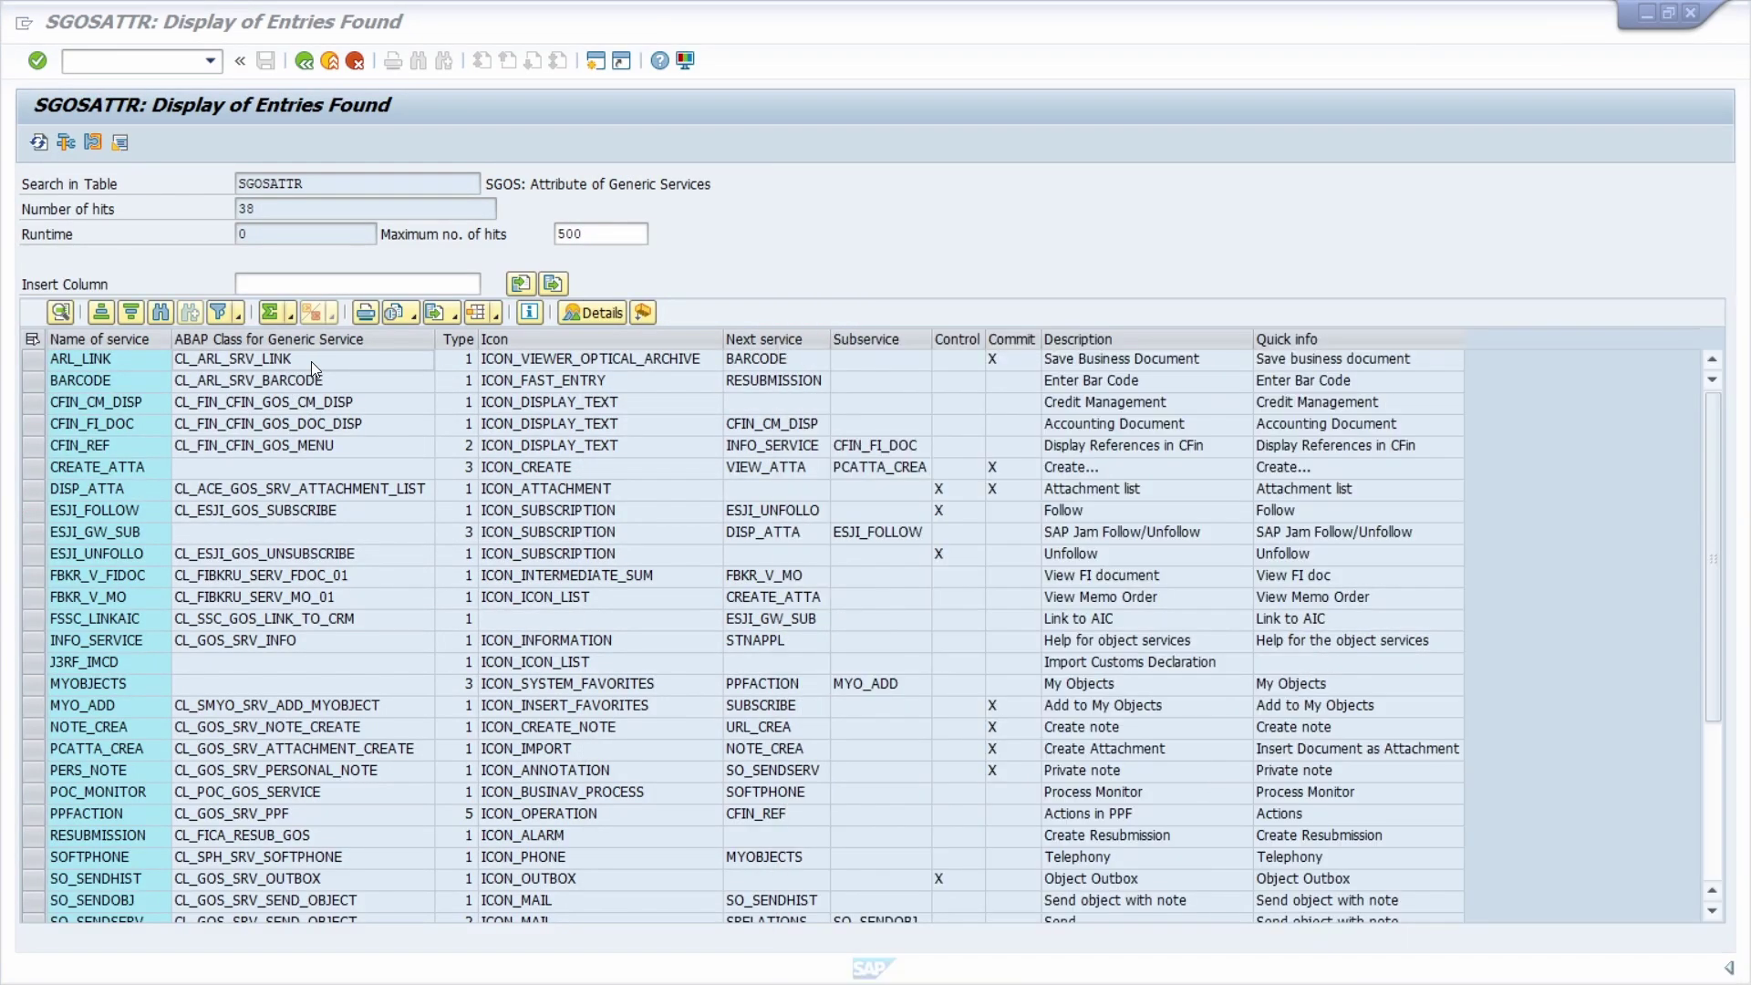
pyautogui.click(315, 383)
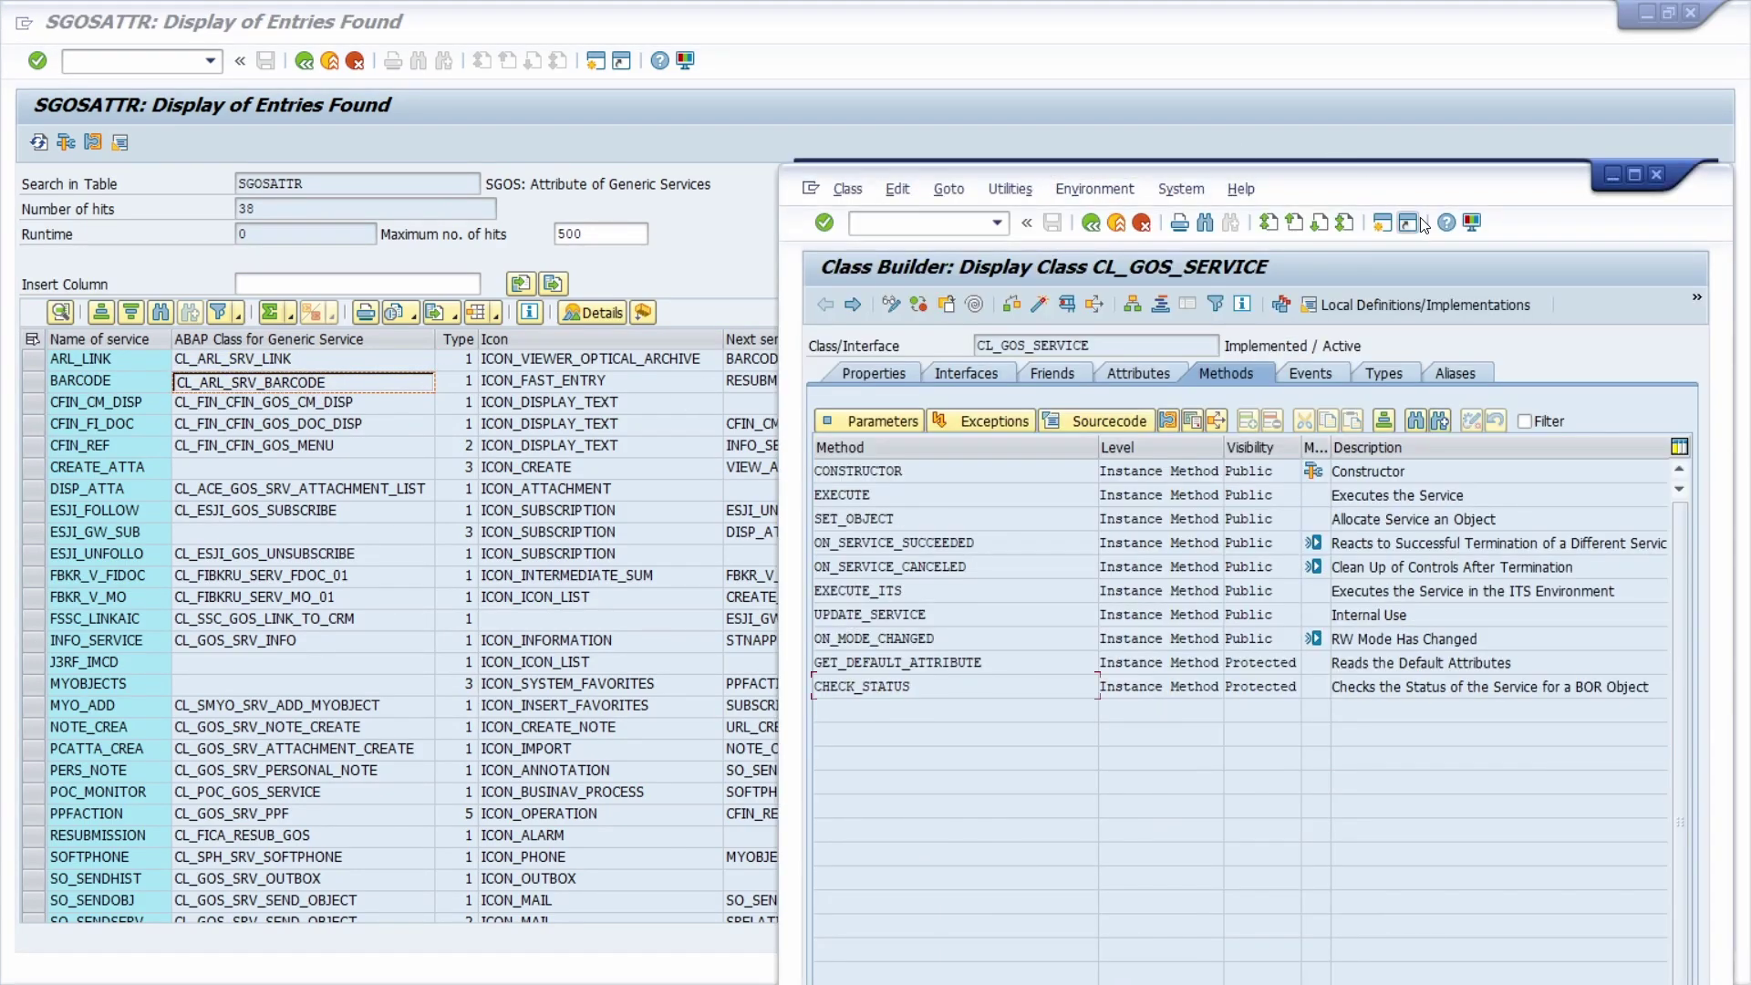
pyautogui.press('F3')
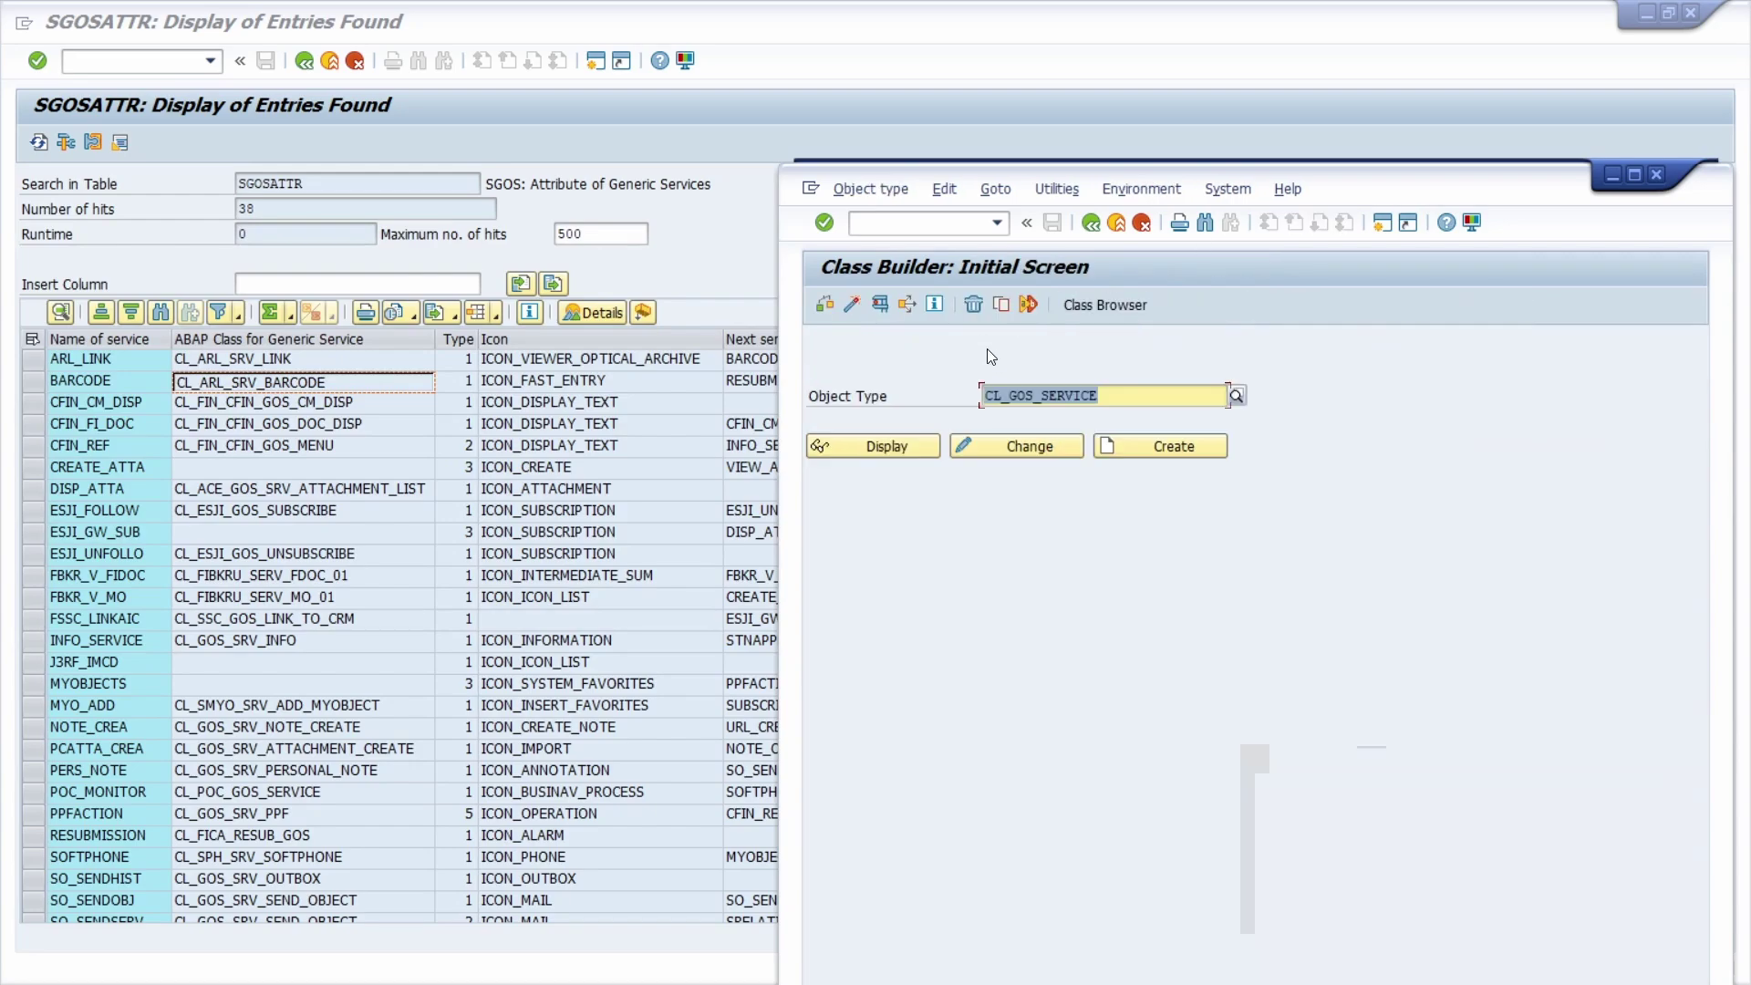
pyautogui.write('CL_ARL_SRV_BARCODE')
pyautogui.click(893, 451)
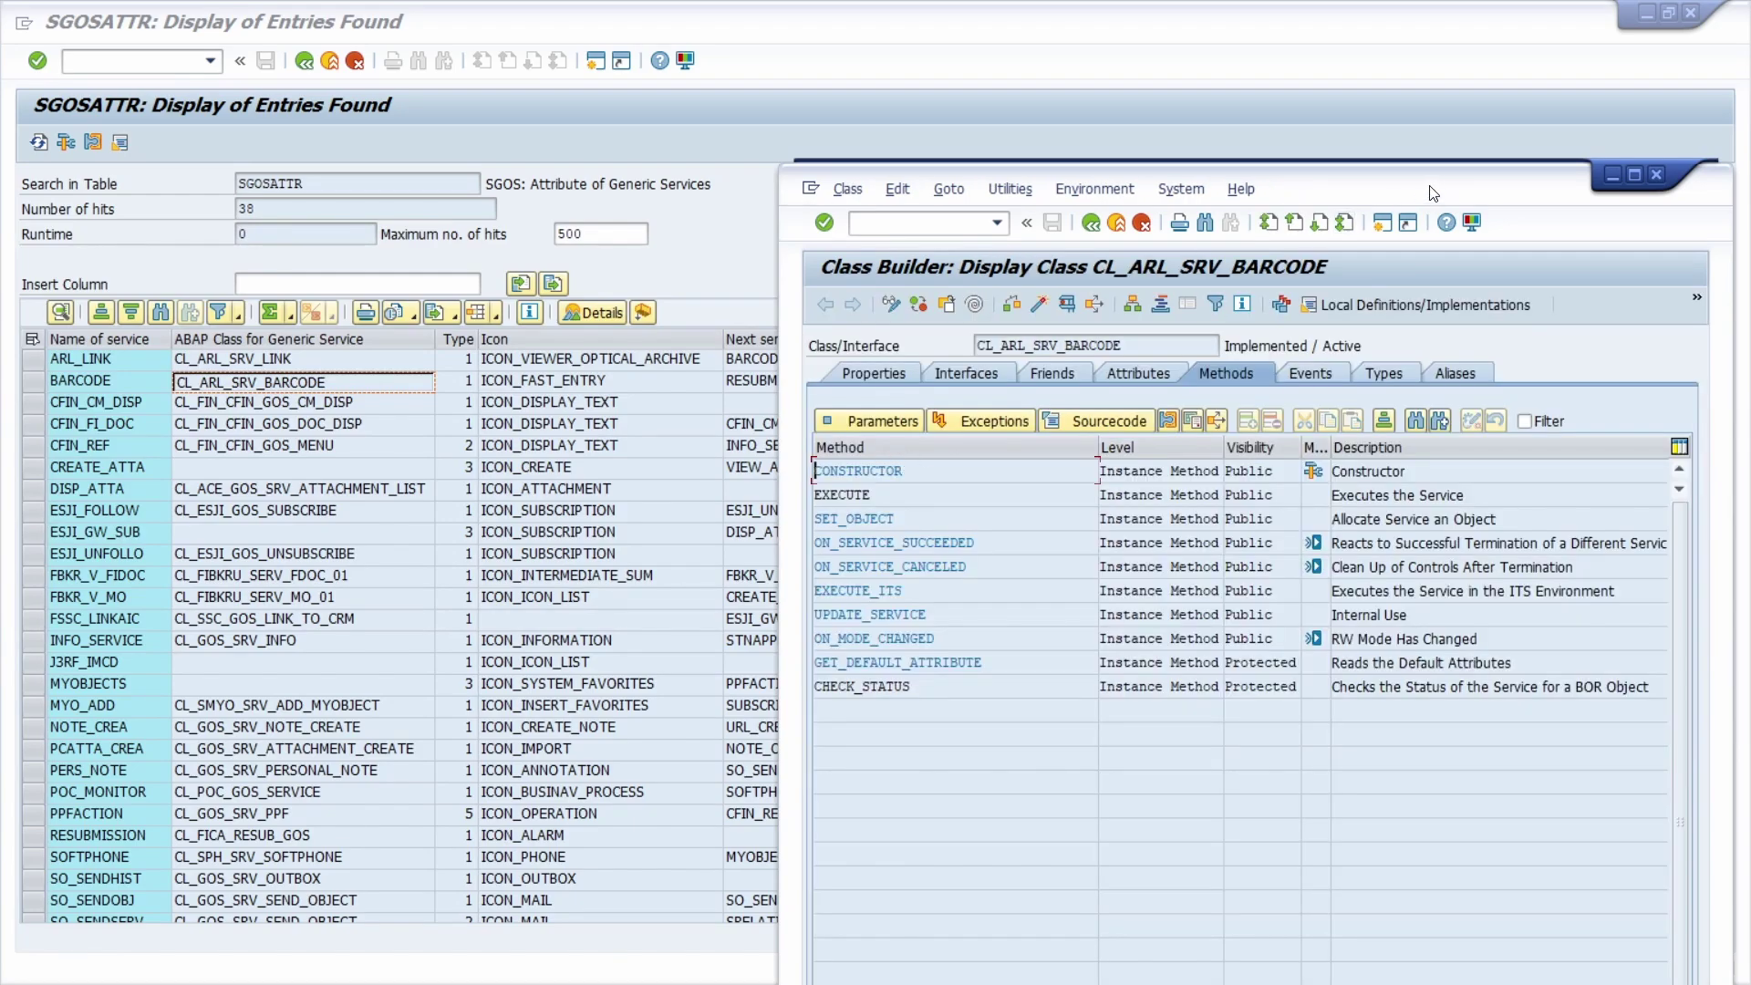
pyautogui.moveTo(1437, 193); pyautogui.dragTo(1149, 84)
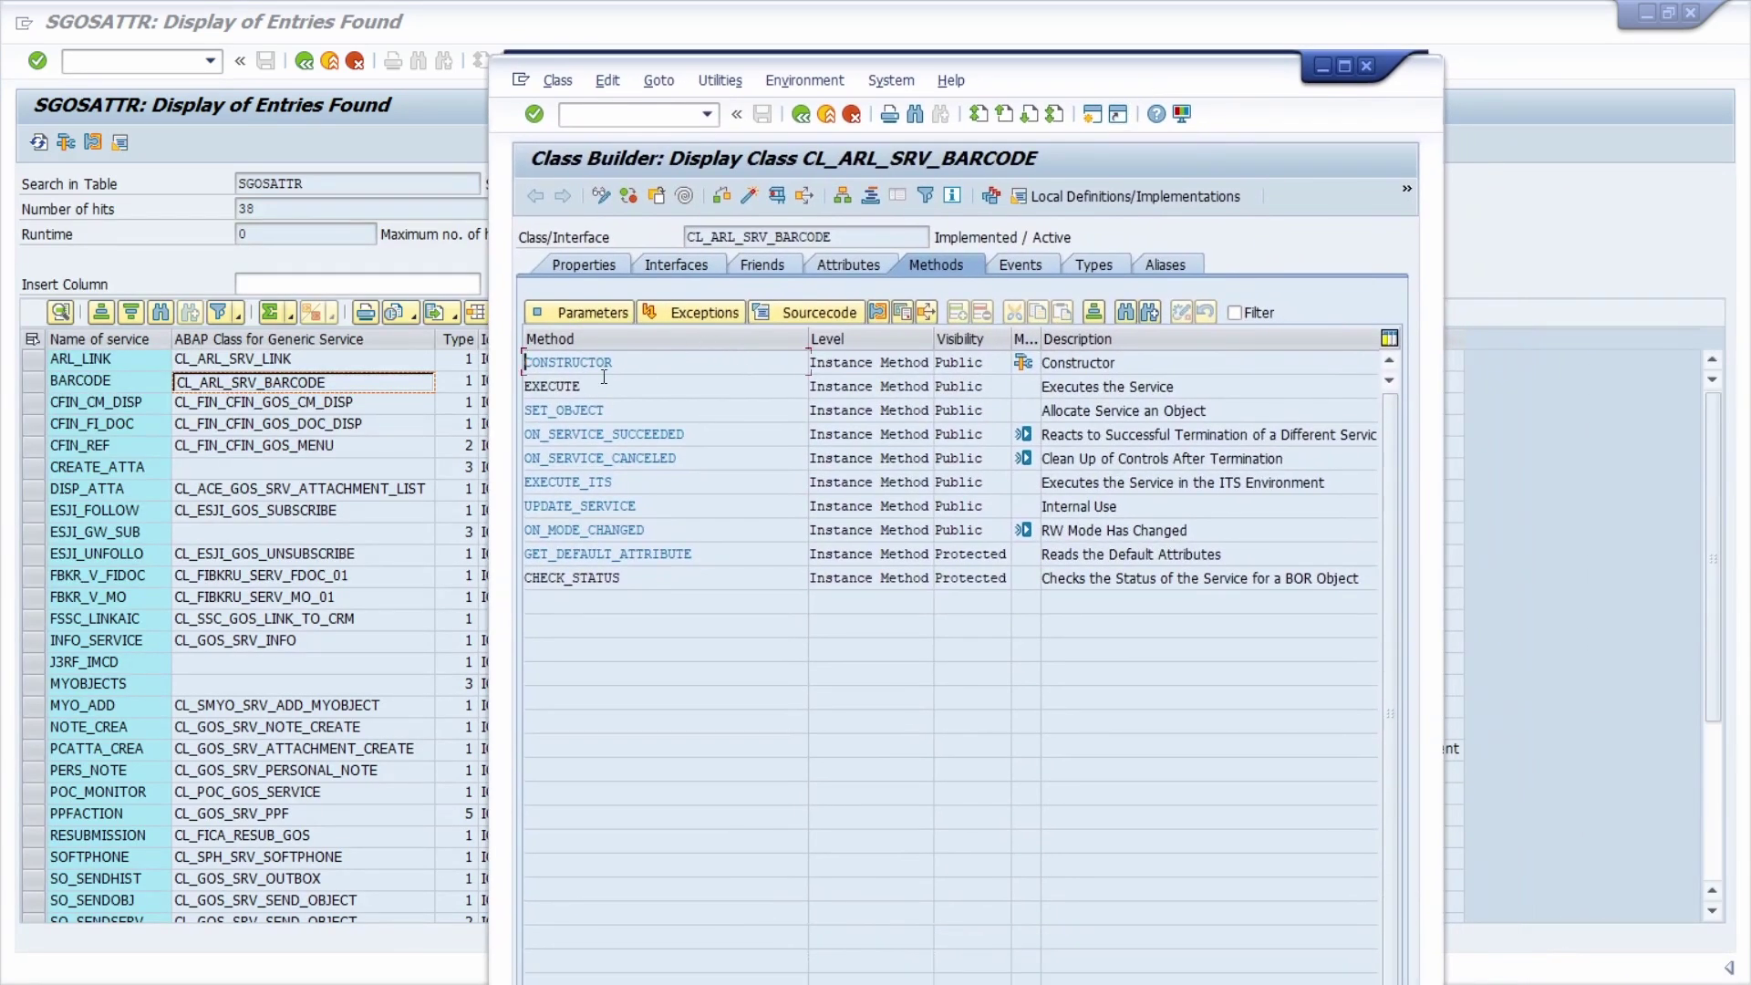
# Open the source of method EXECUTE in the full window, read through its code, and return to the method list
pyautogui.click(552, 386)
pyautogui.click(639, 584)
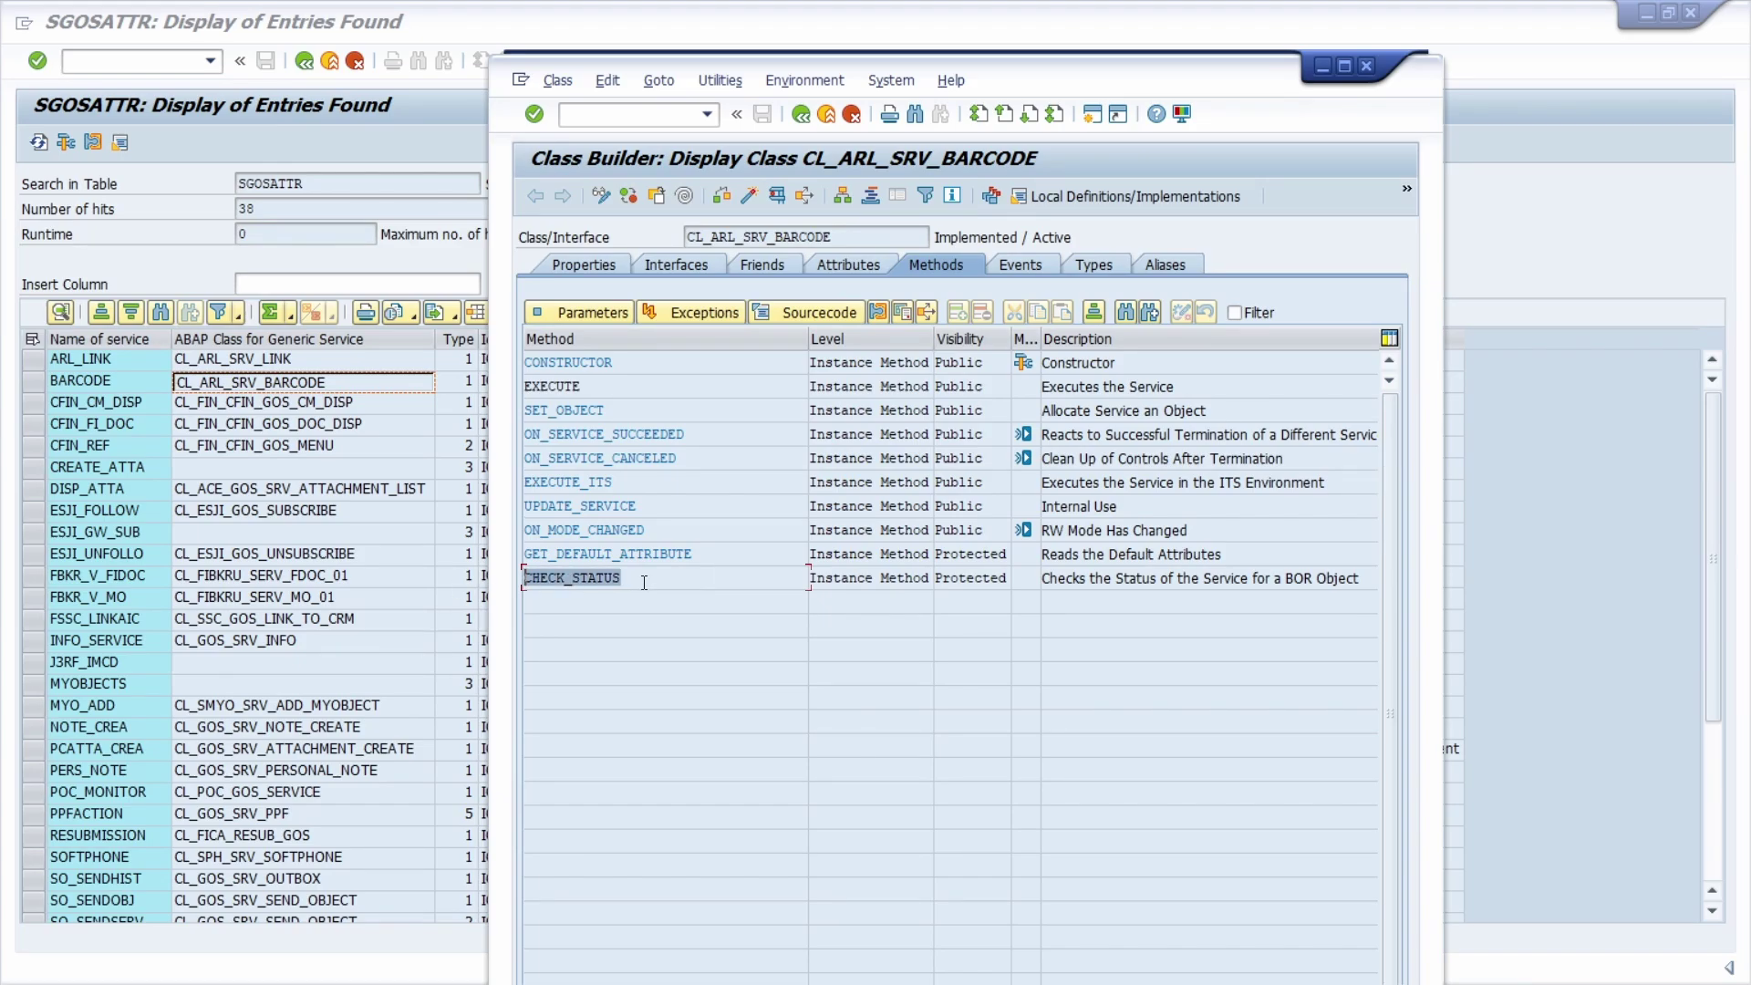
pyautogui.doubleClick(595, 386)
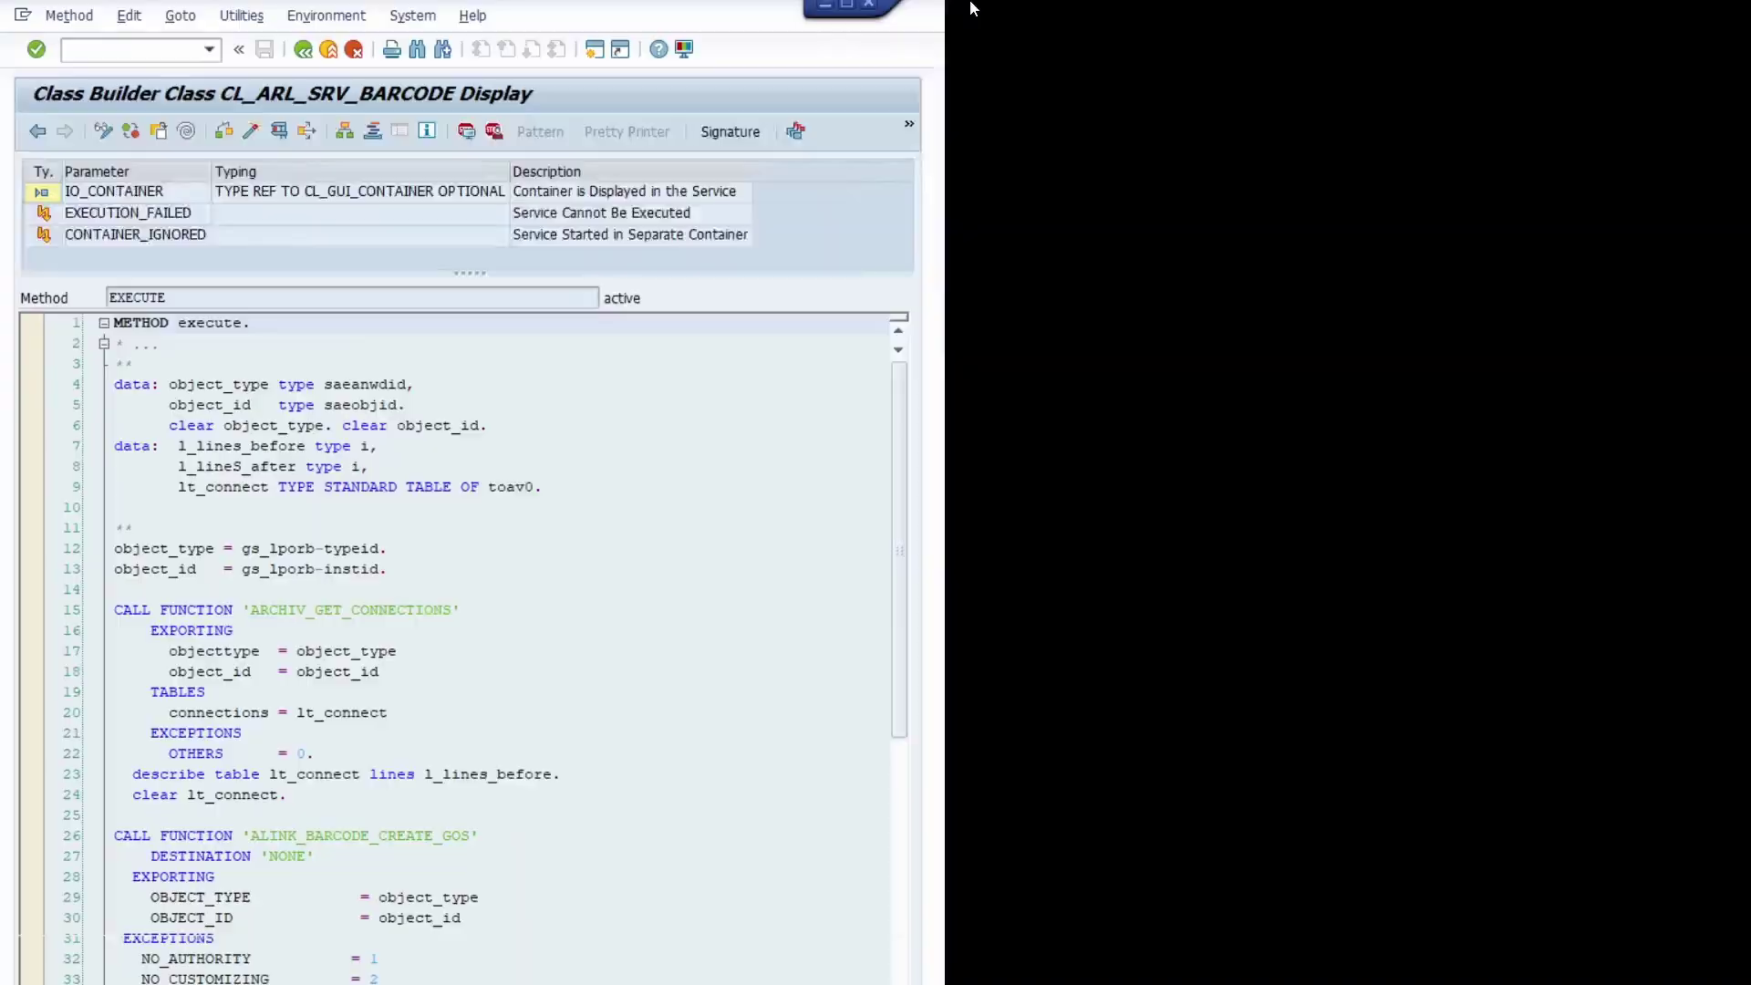
pyautogui.click(847, 5)
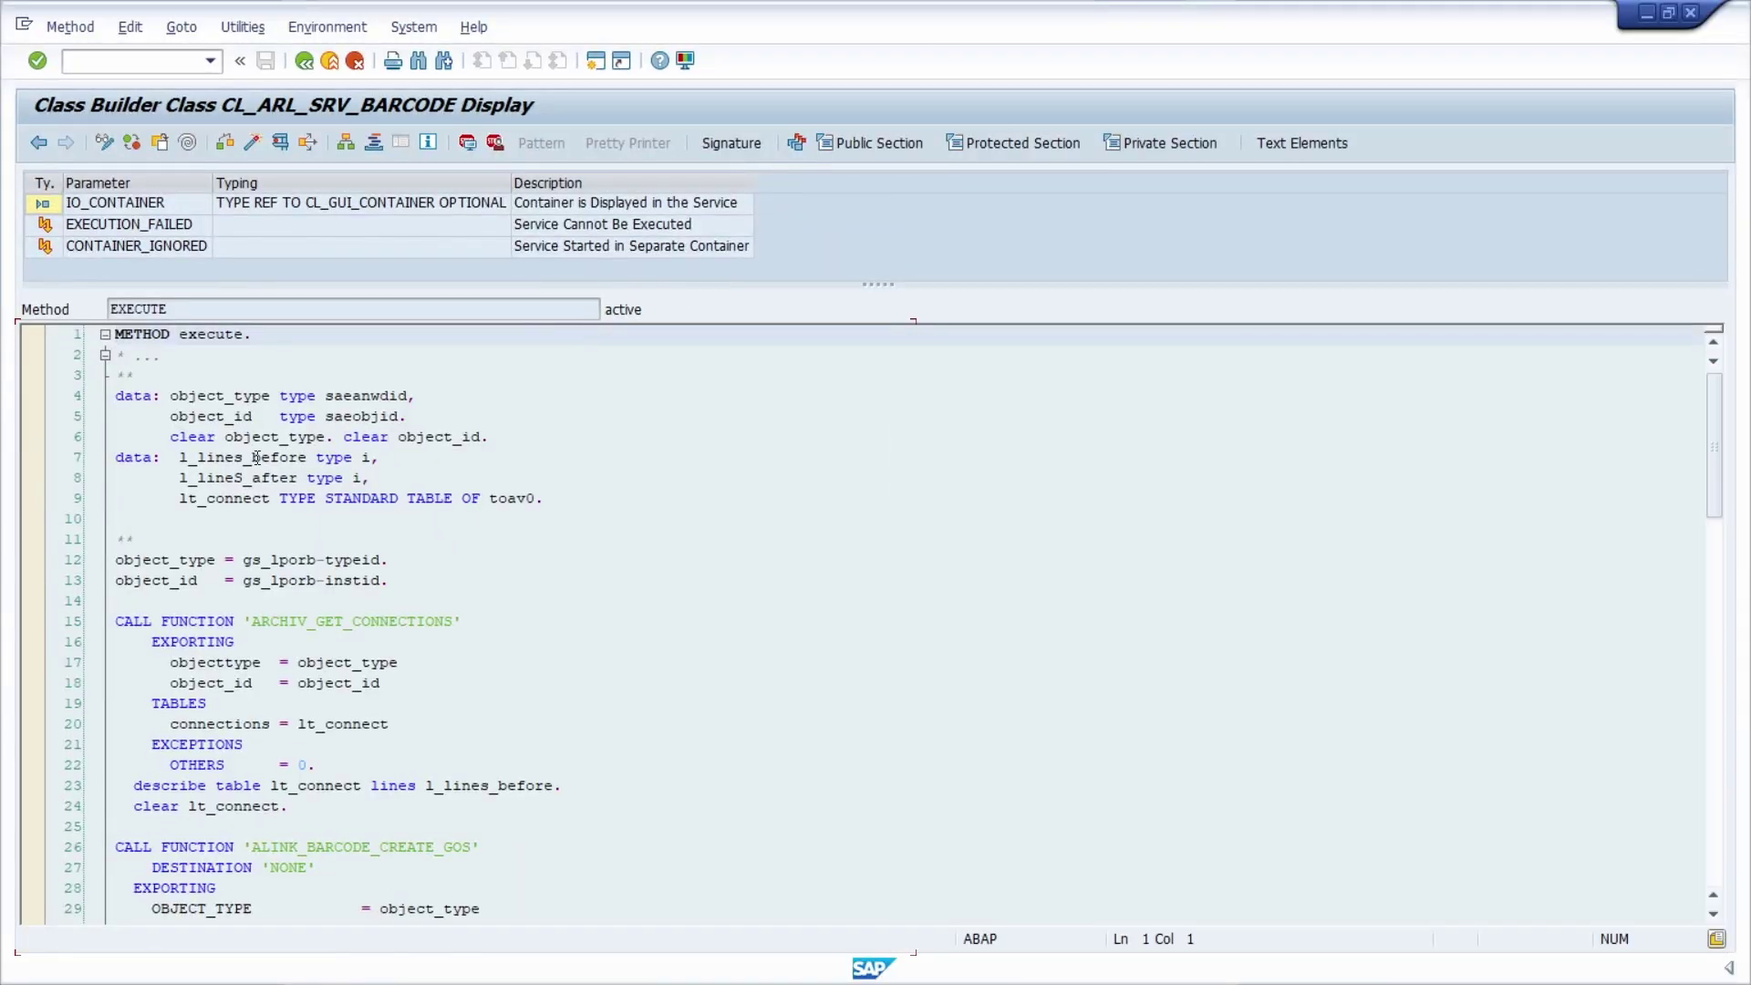
pyautogui.scroll(-10, 313, 542)
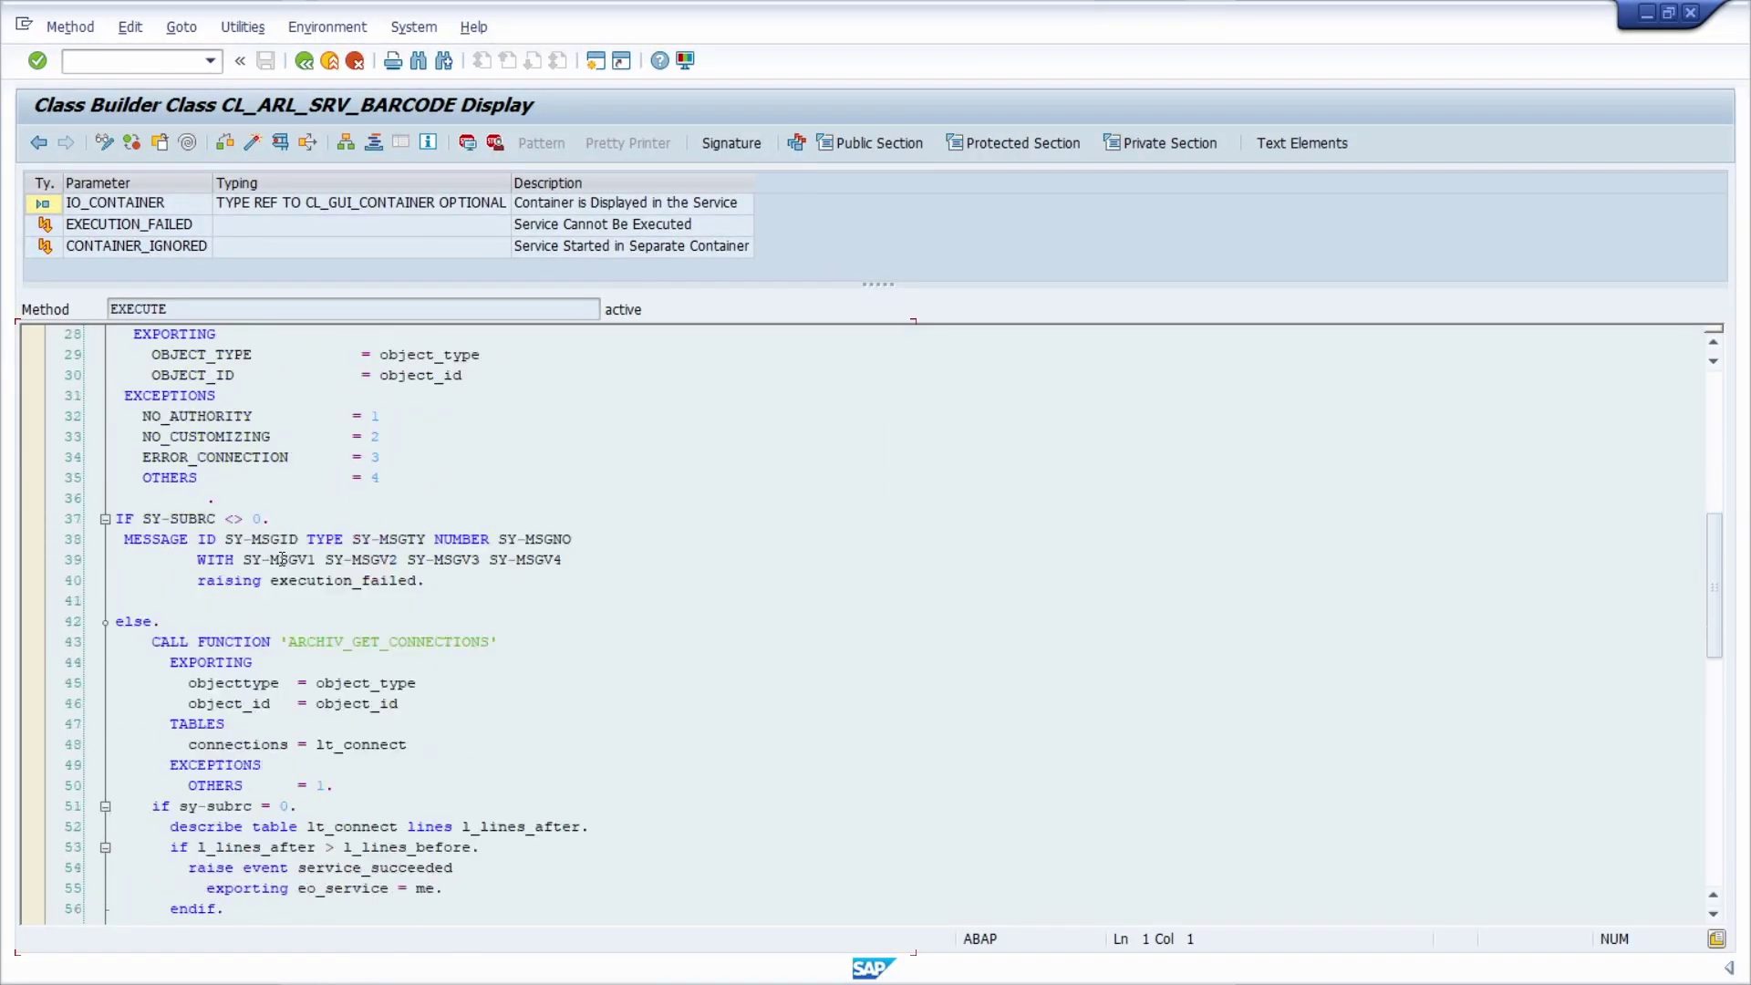
pyautogui.scroll(-20, 281, 557)
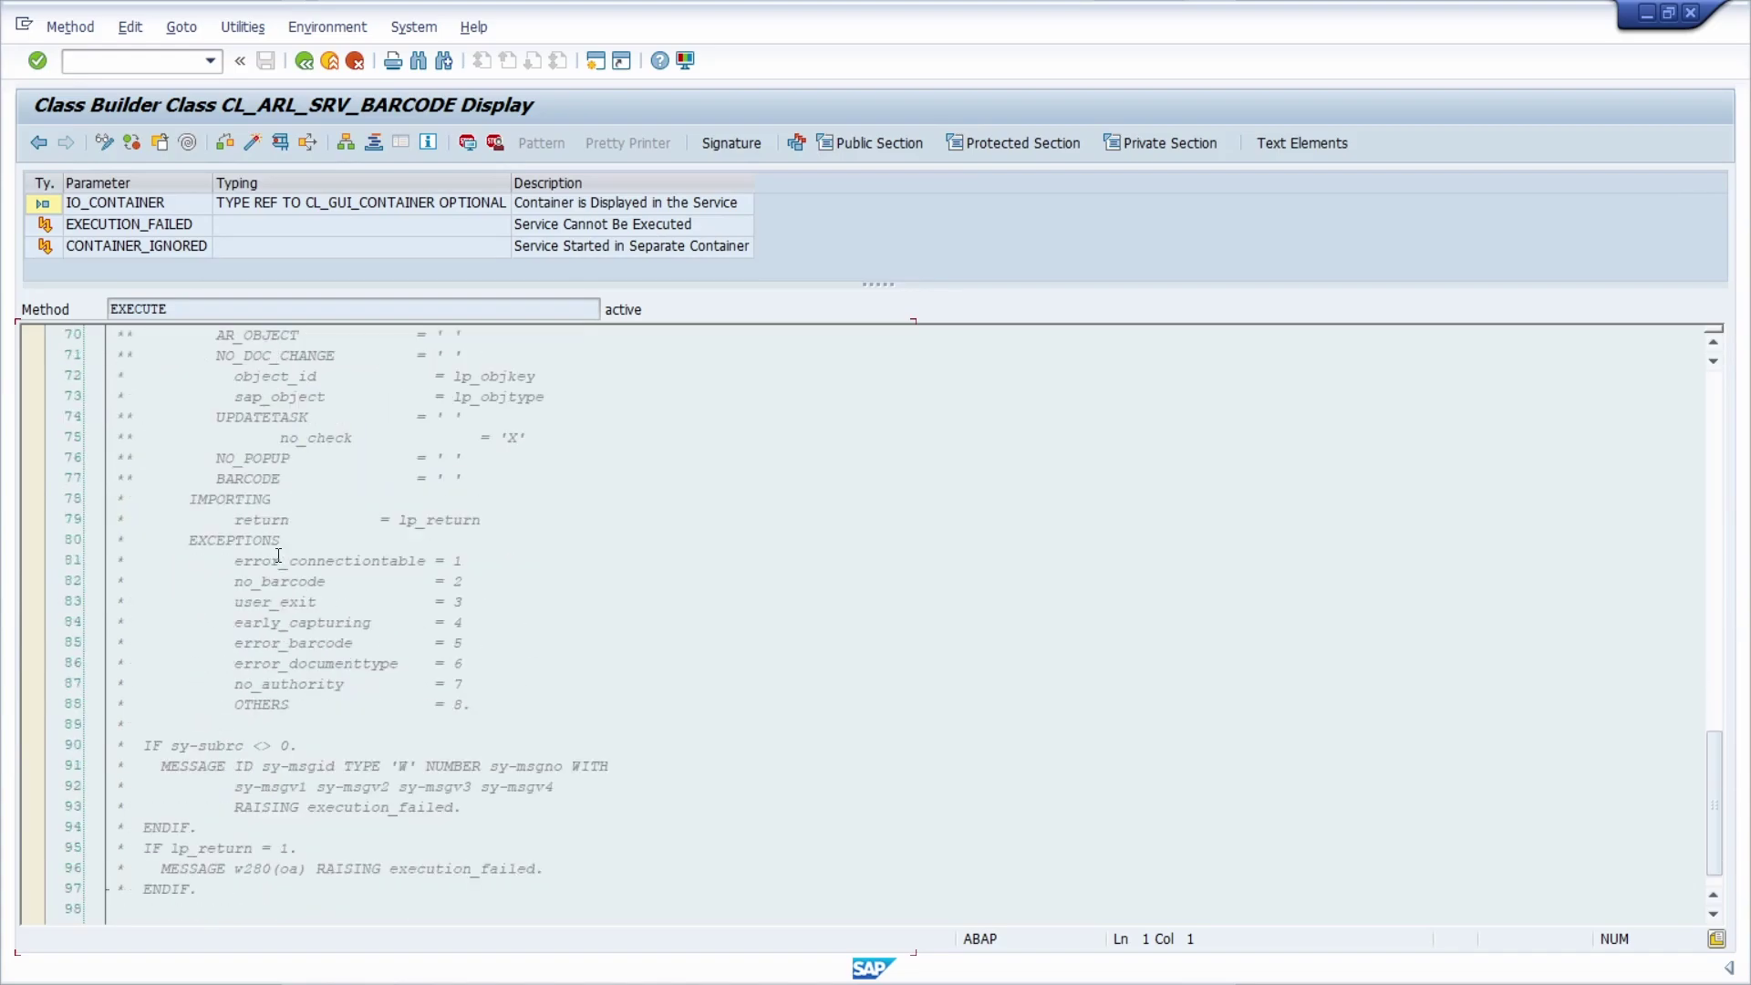
pyautogui.scroll(10, 279, 555)
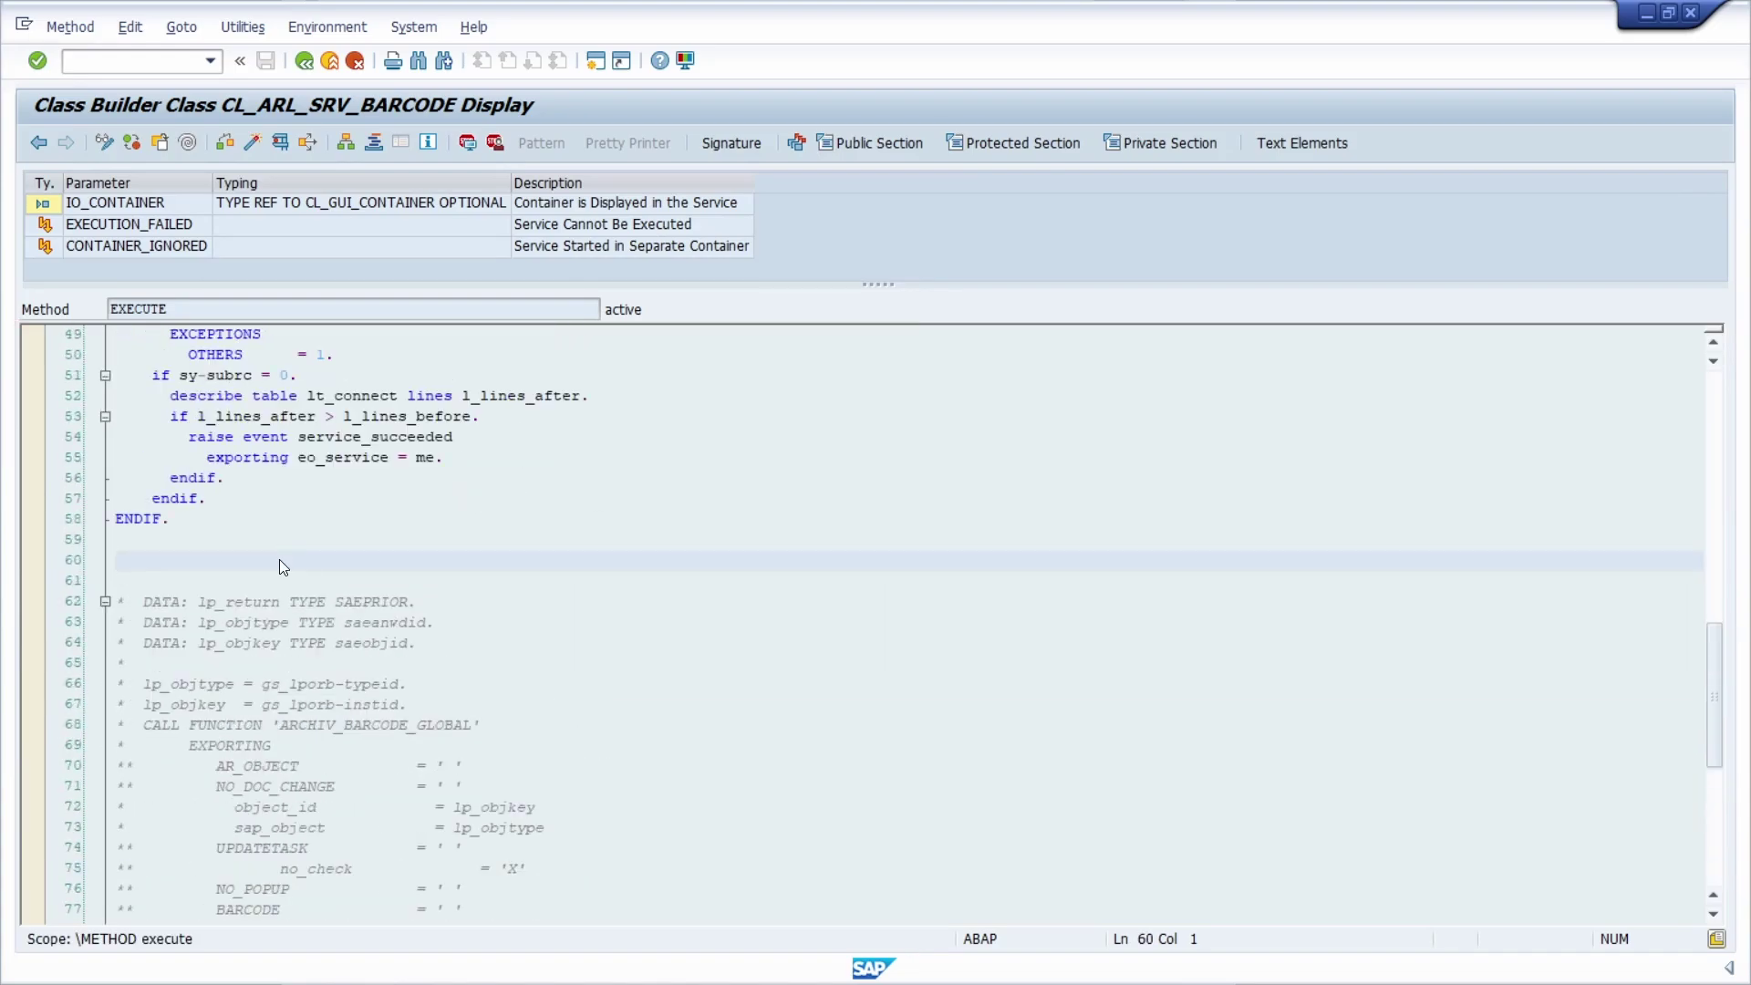
pyautogui.press('F3')
# View the source of method CHECK_STATUS, then leave the class and return to the SGOSATTR entries list
pyautogui.doubleClick(123, 527)
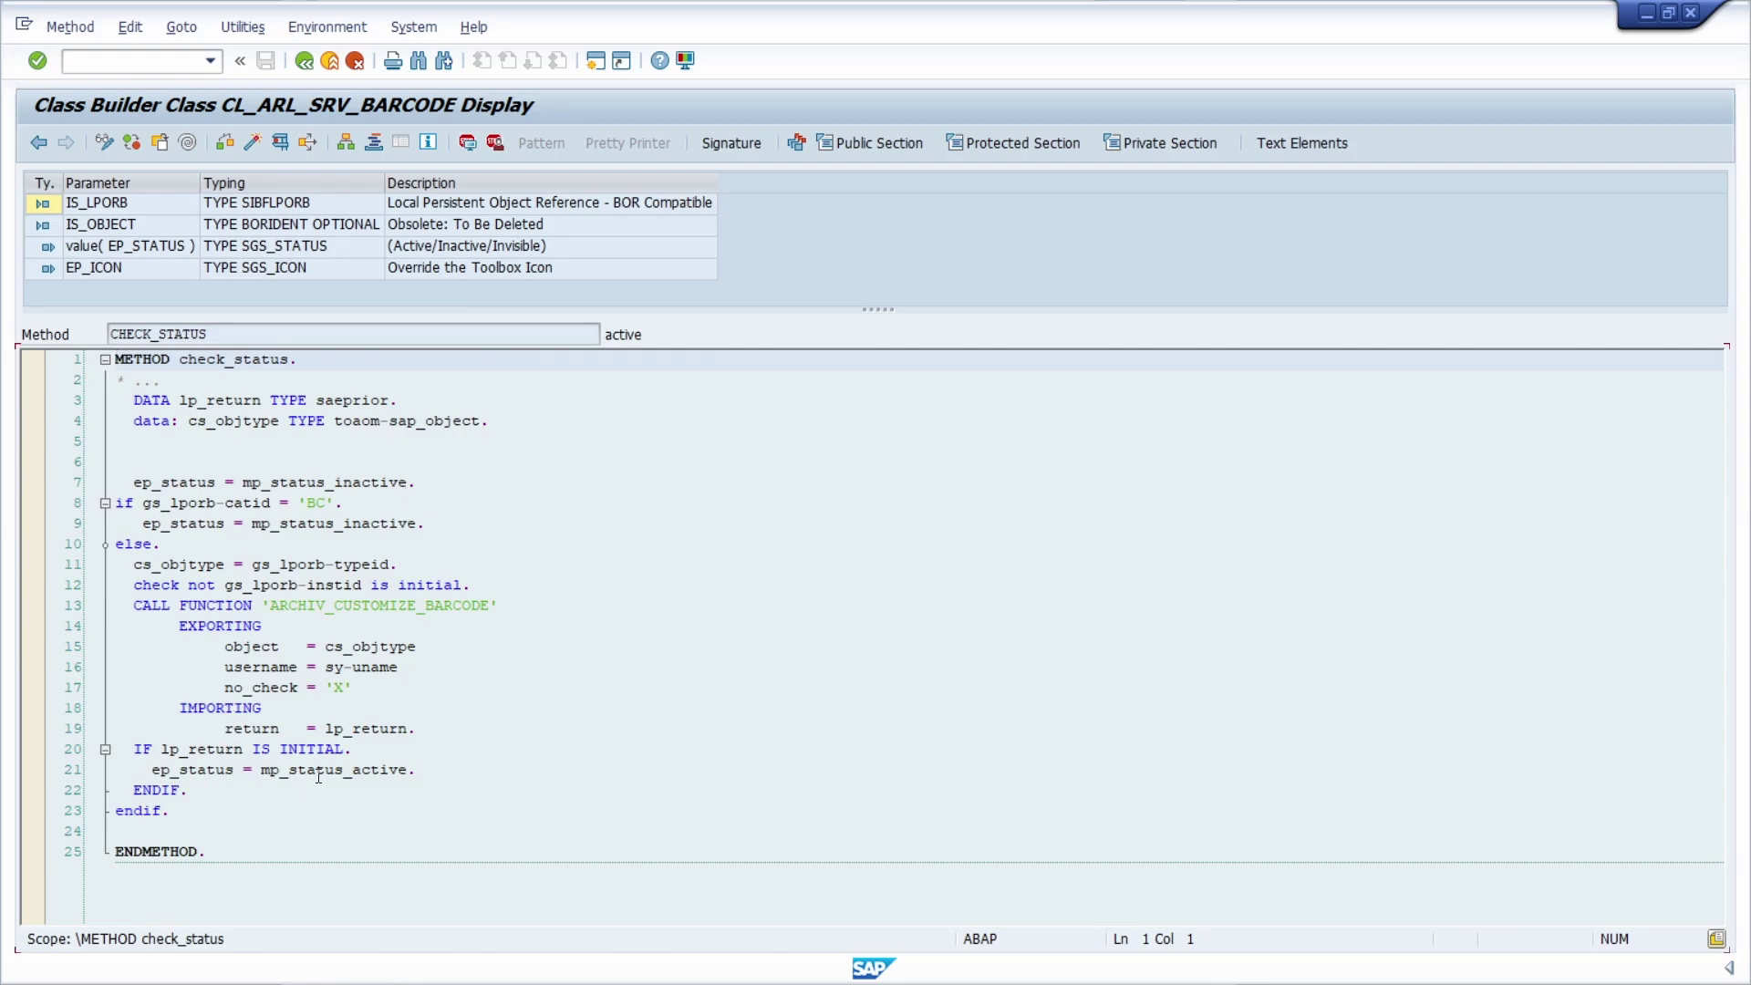
pyautogui.click(438, 463)
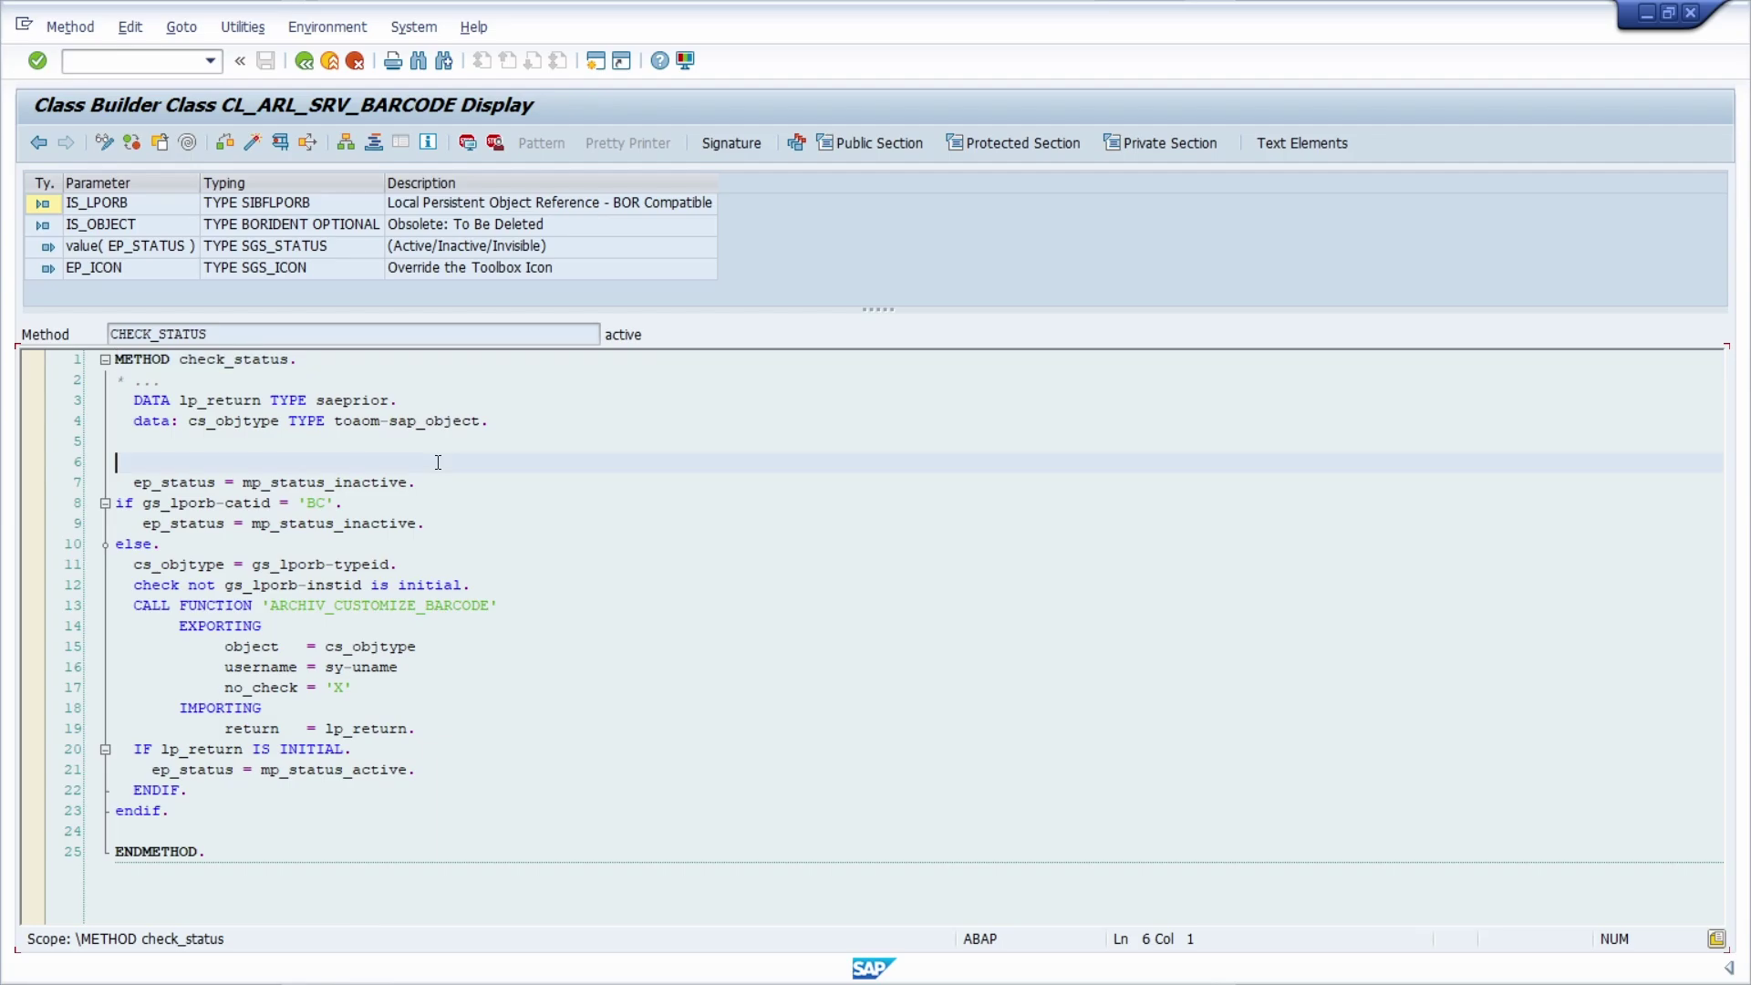
pyautogui.press('F3')
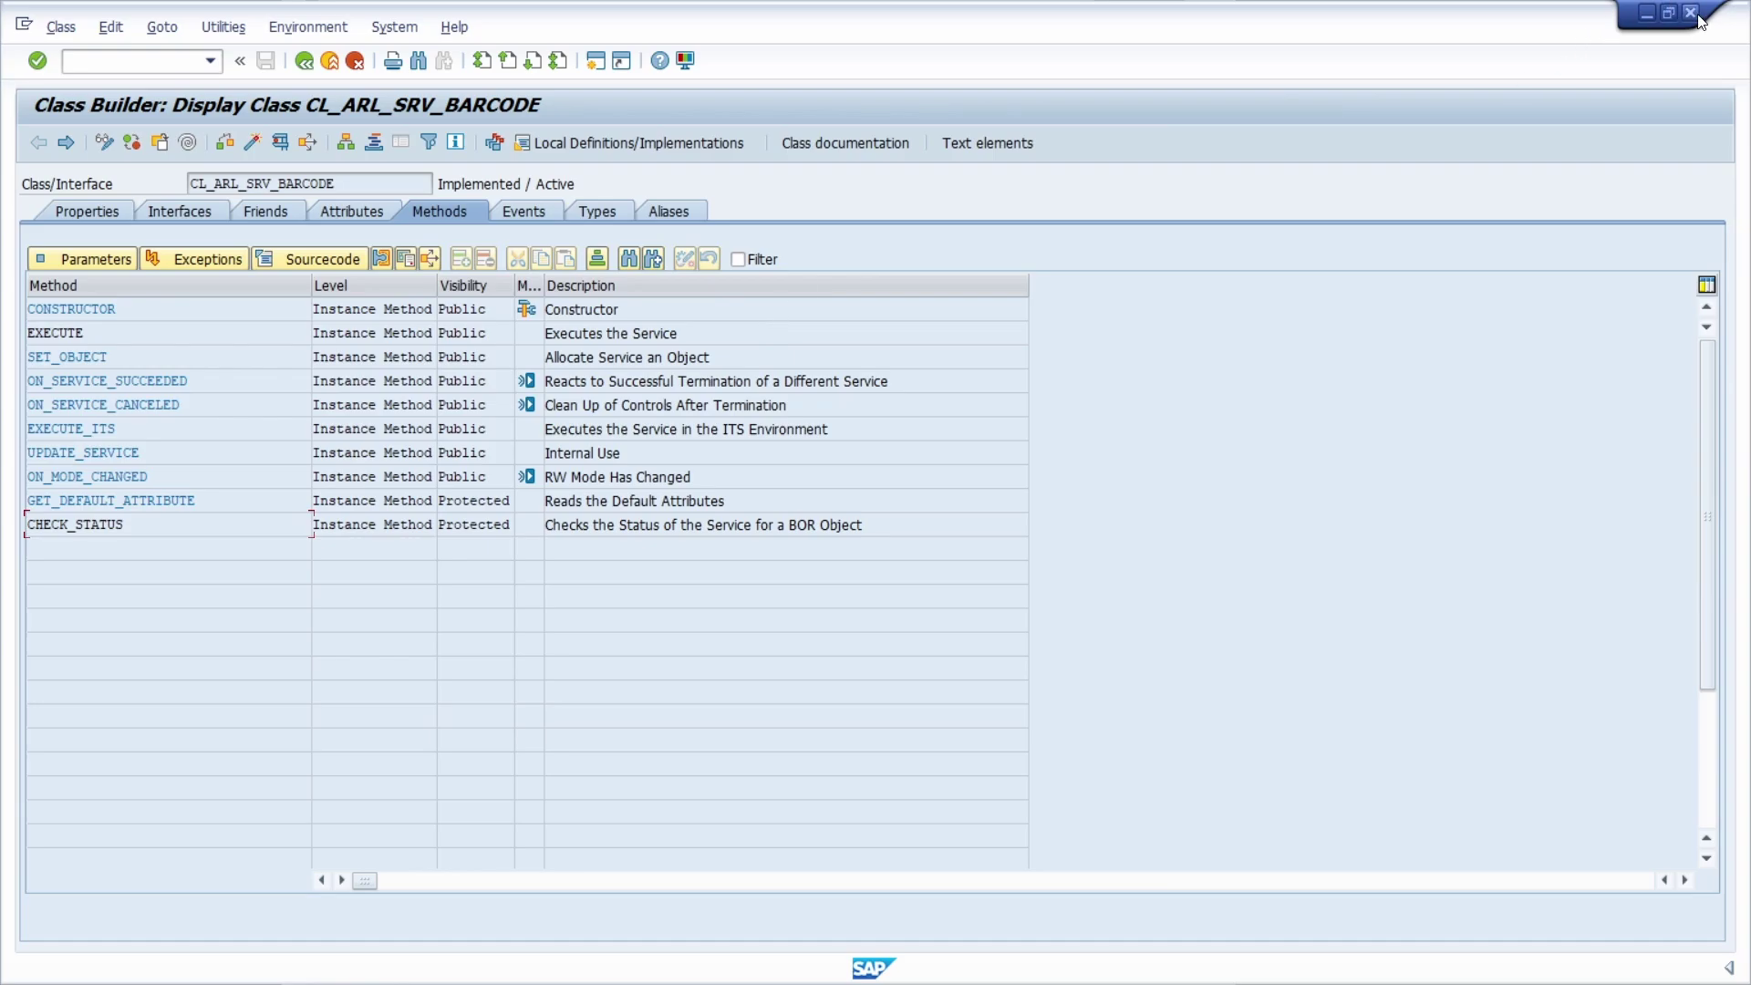
pyautogui.press('F3')
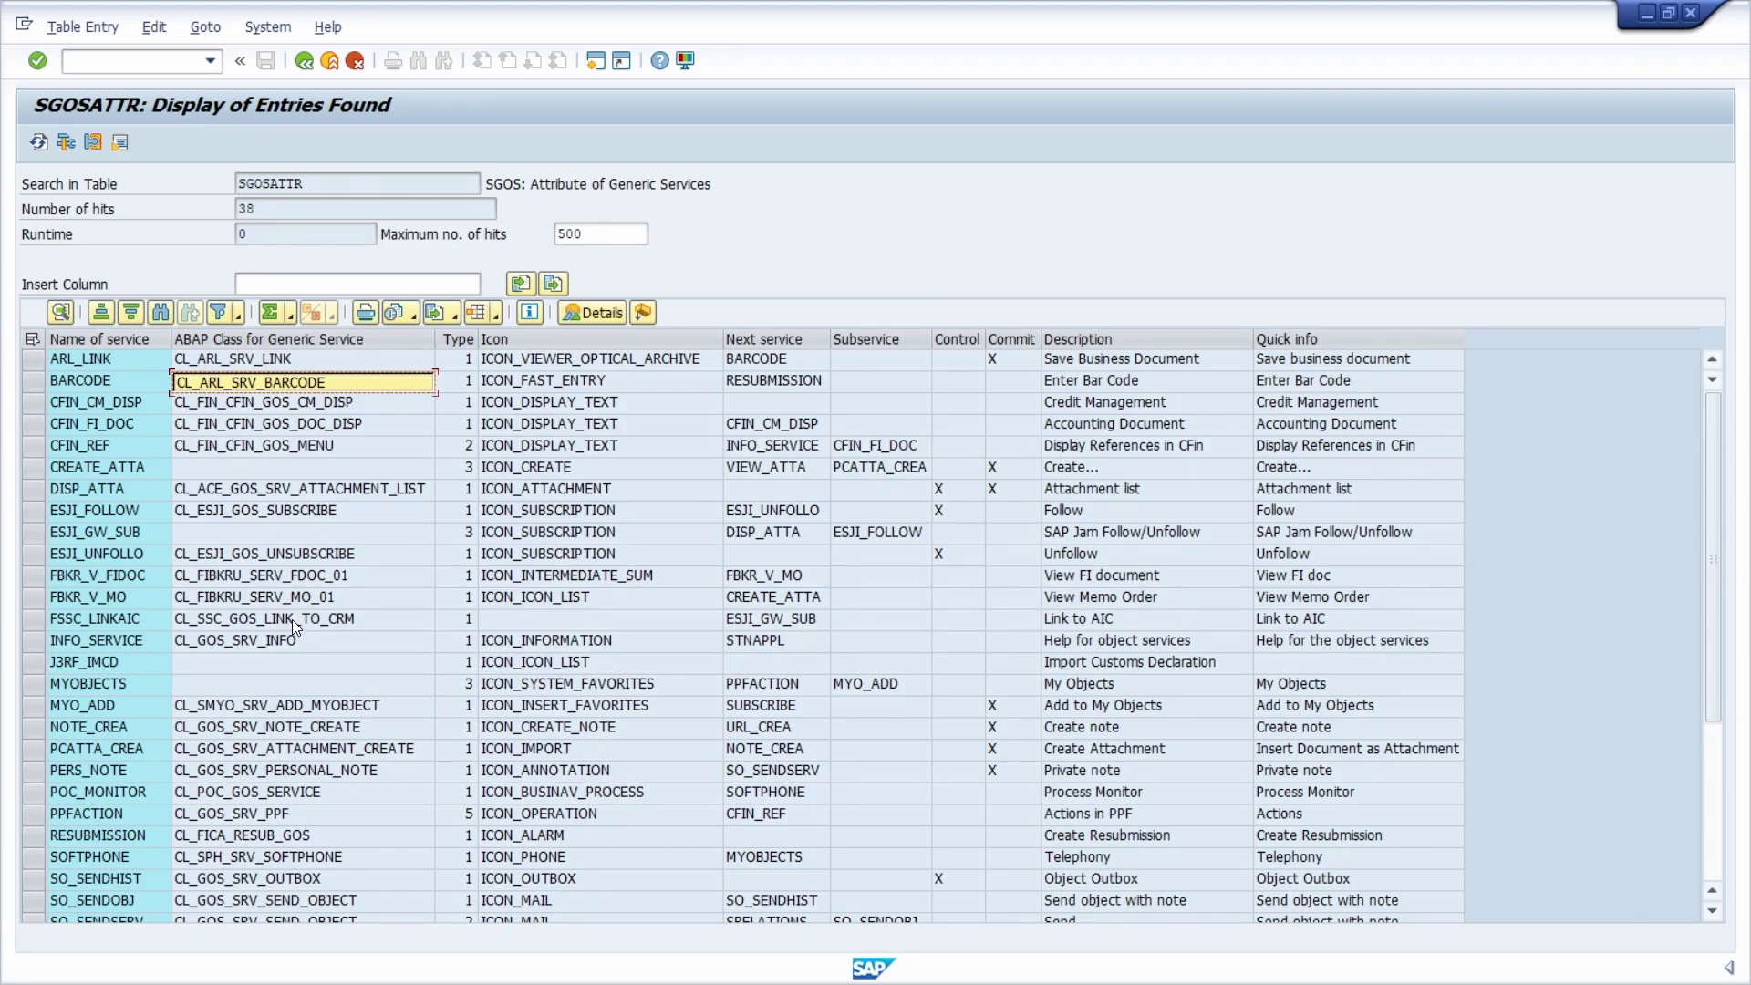
# Look up the possible service types for the ARL_LINK entry, compare them with the table's Type column, and close the value list
pyautogui.click(315, 595)
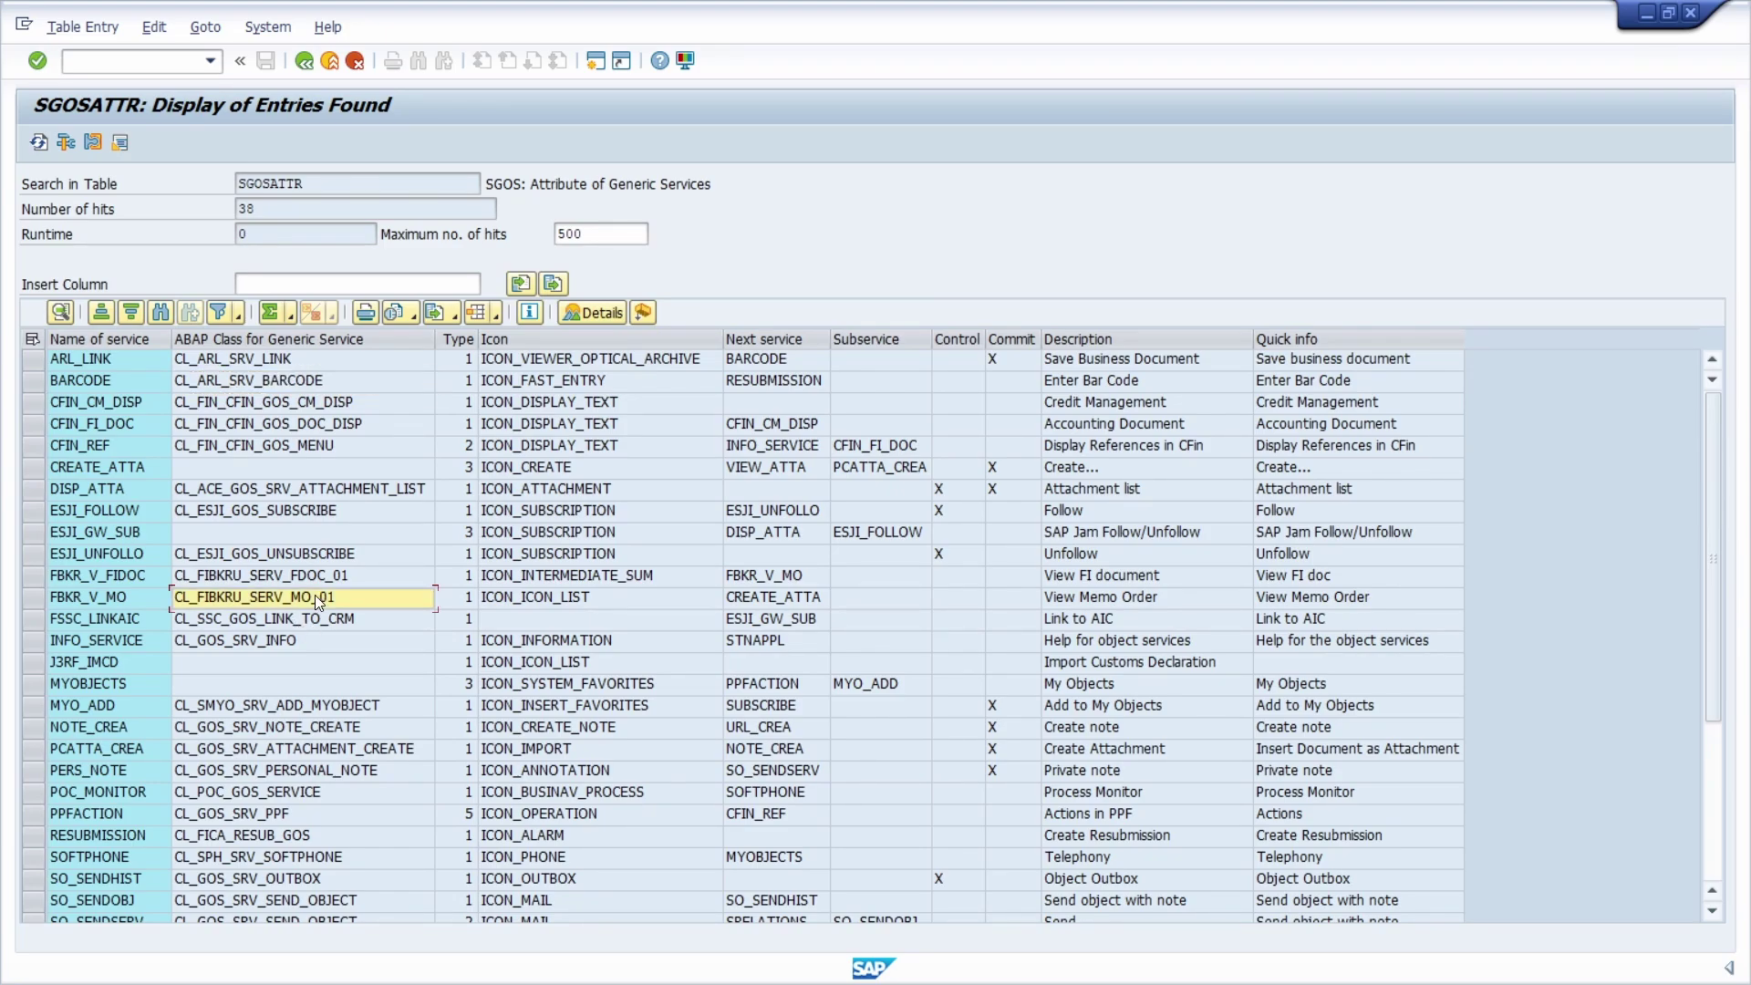
pyautogui.click(458, 348)
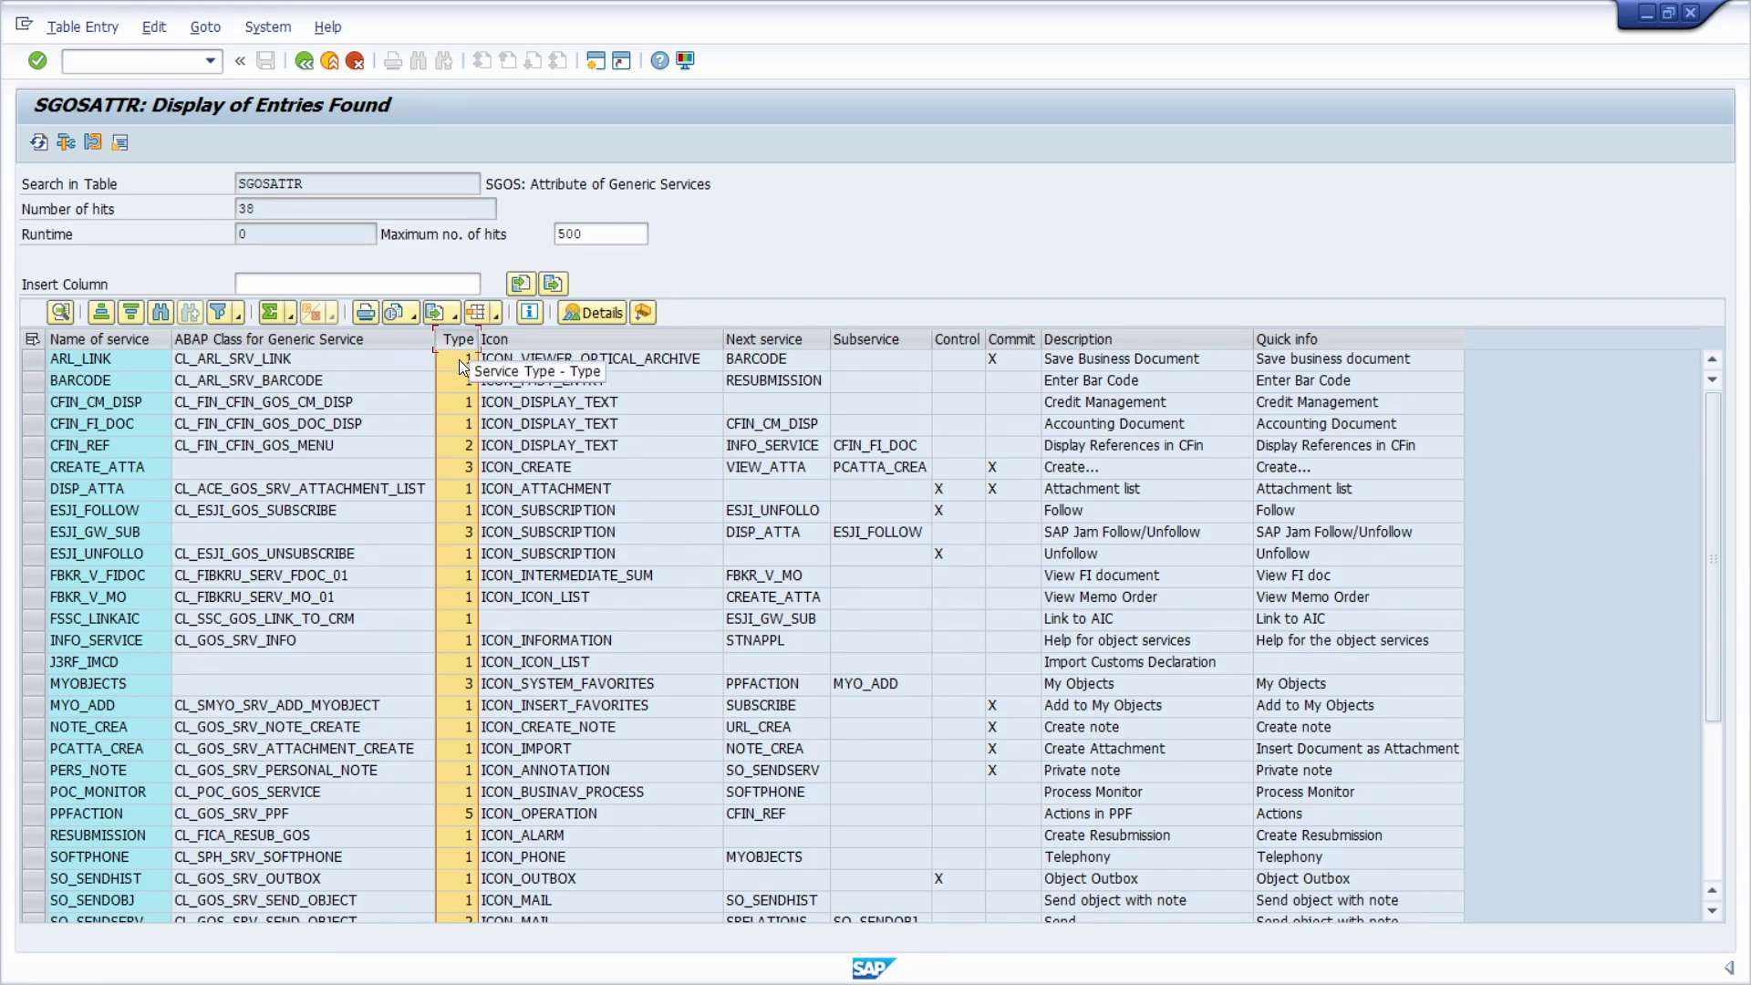
pyautogui.click(457, 364)
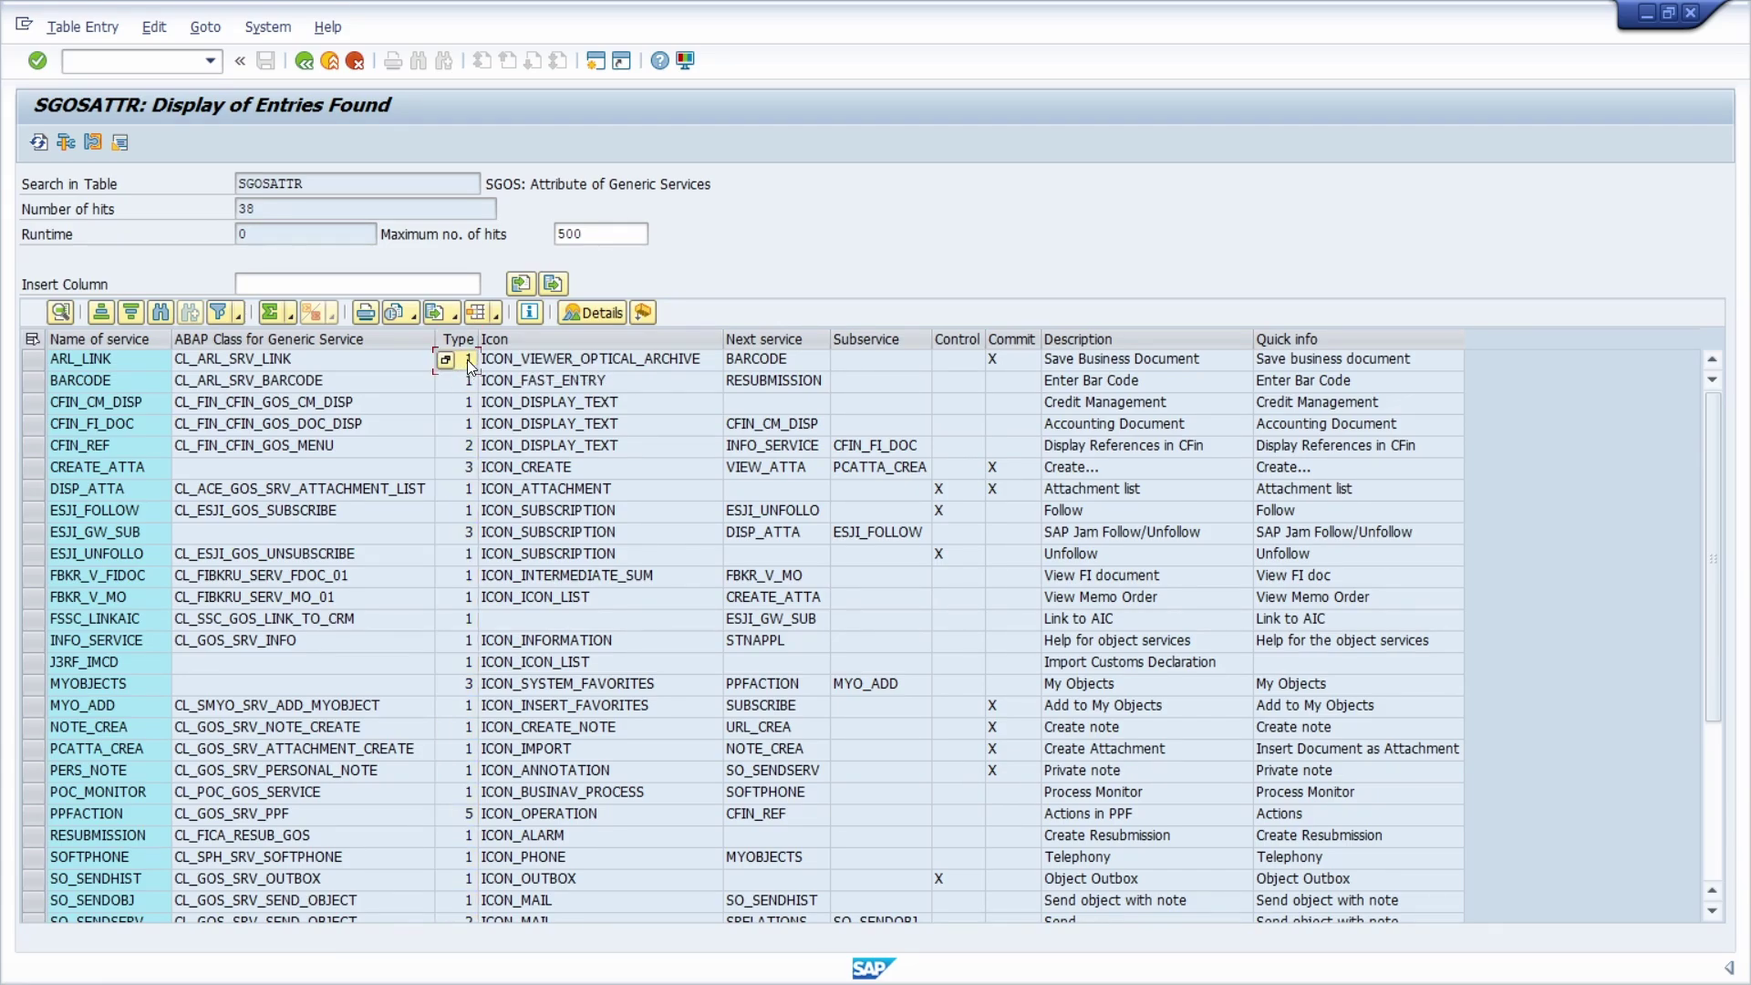
pyautogui.click(451, 362)
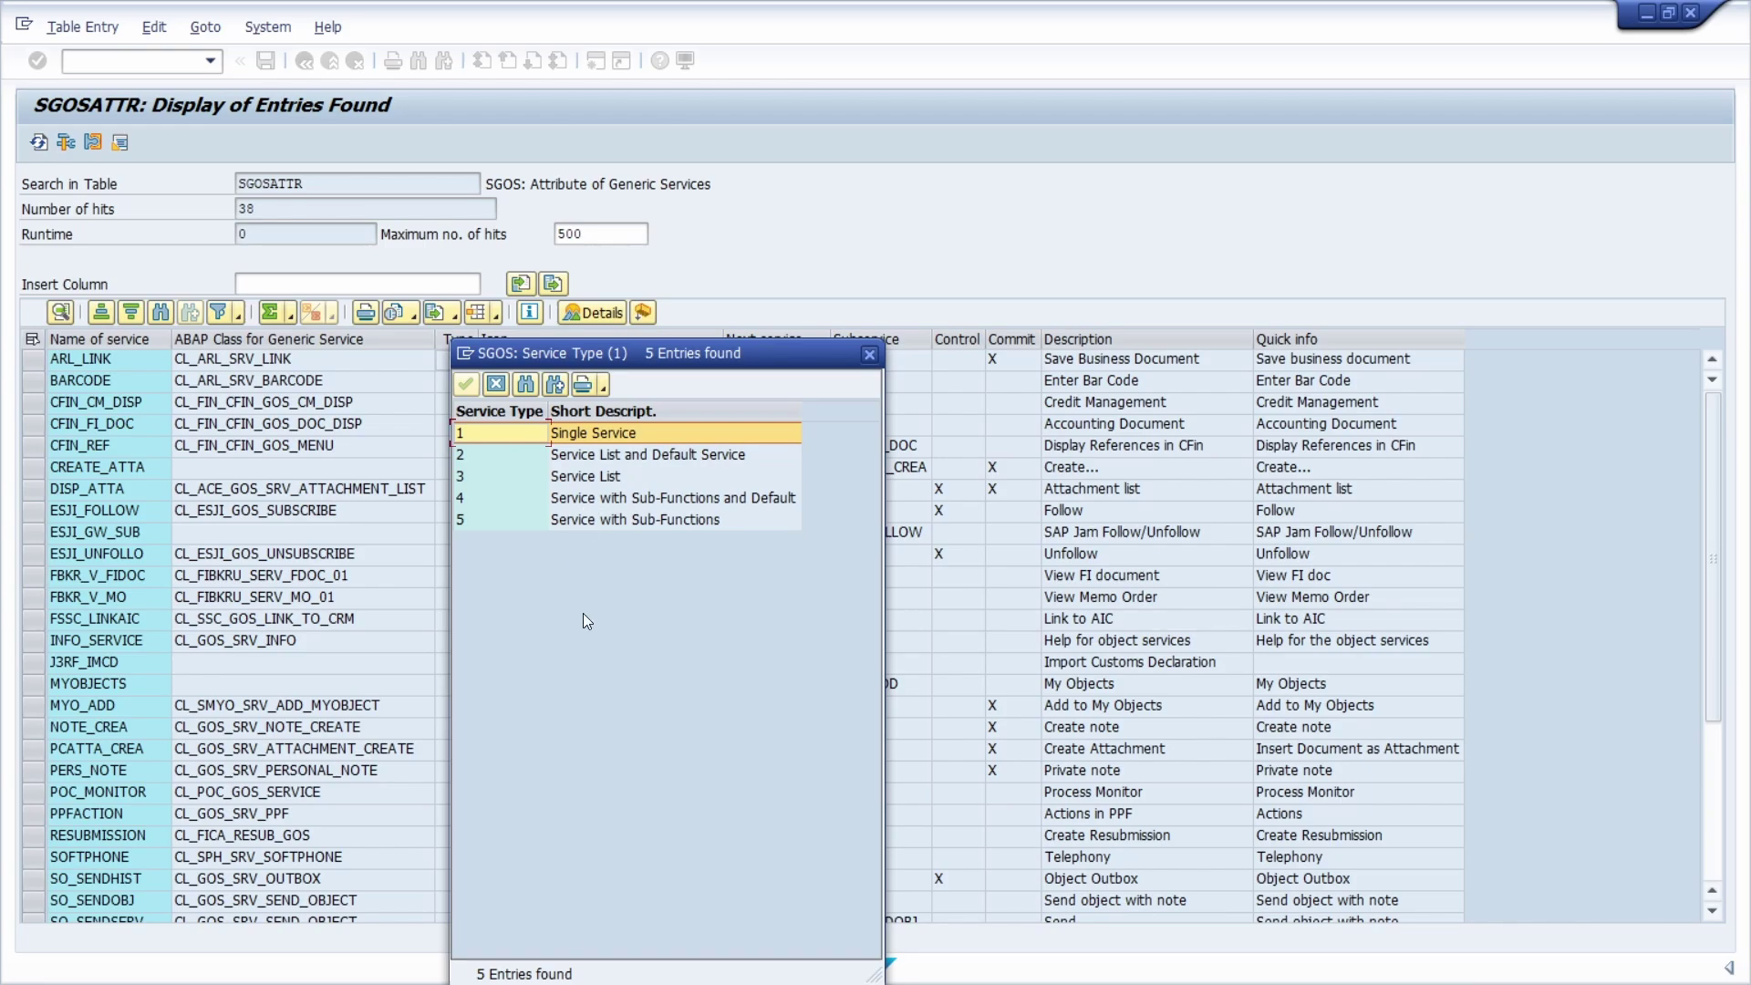
pyautogui.moveTo(693, 354); pyautogui.dragTo(917, 313)
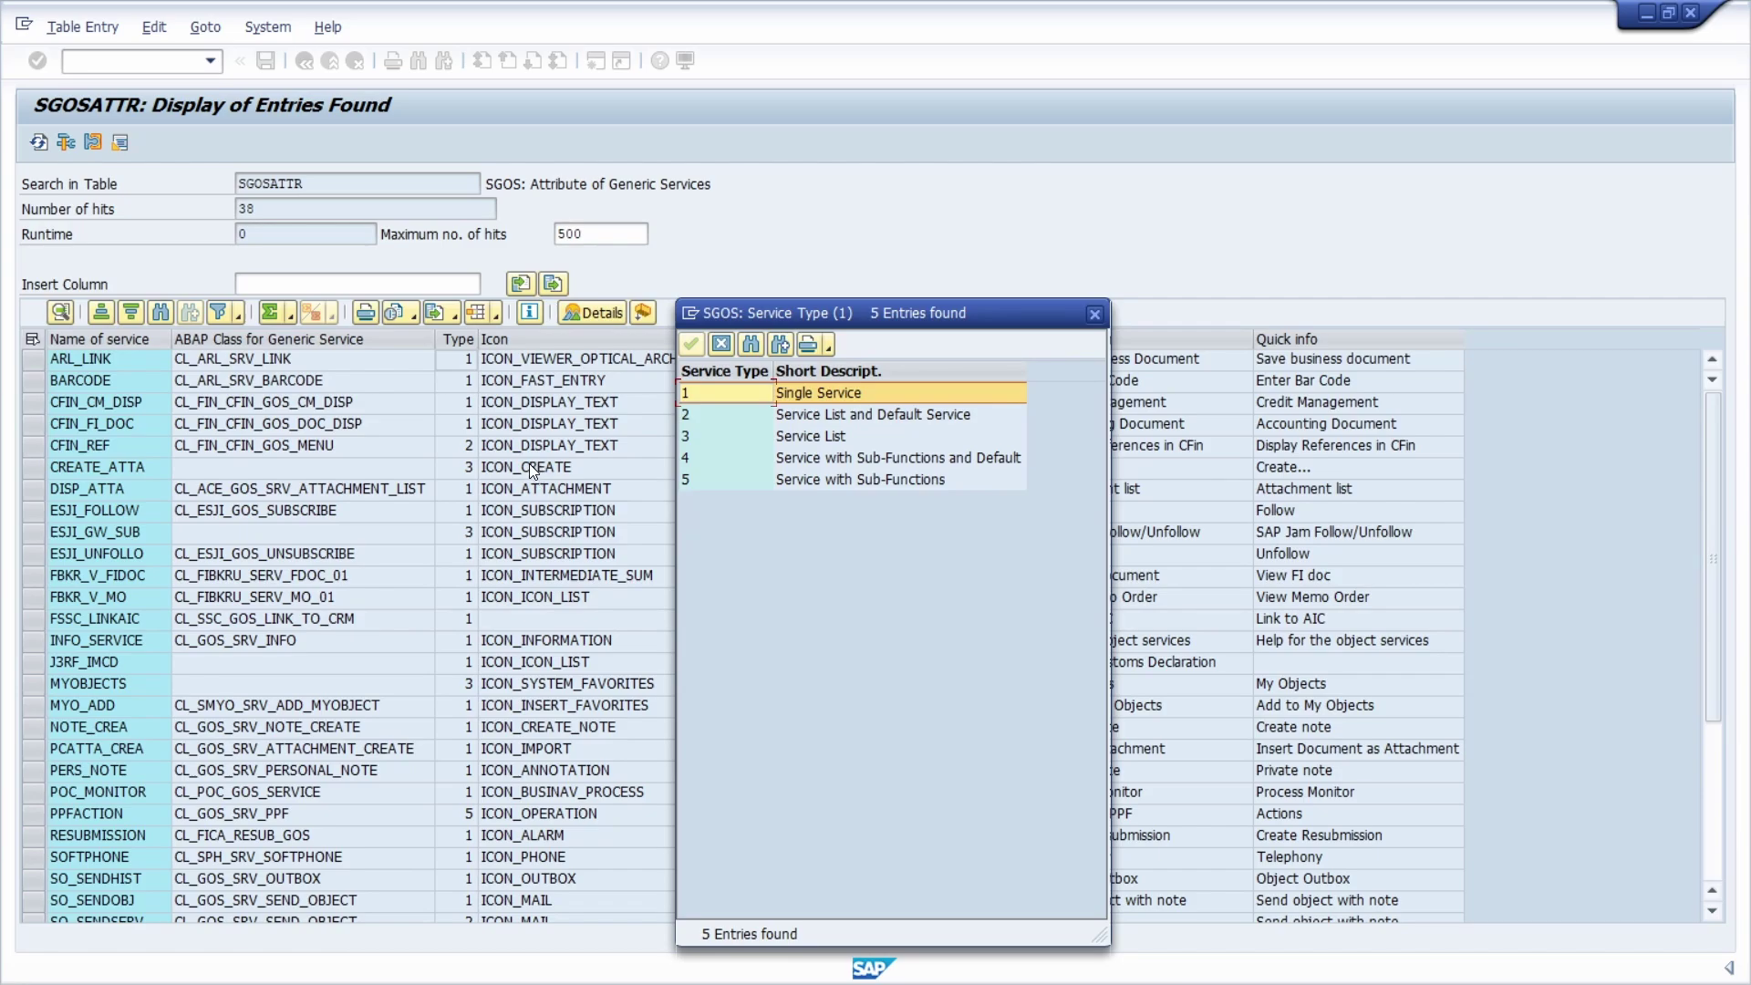
pyautogui.click(833, 436)
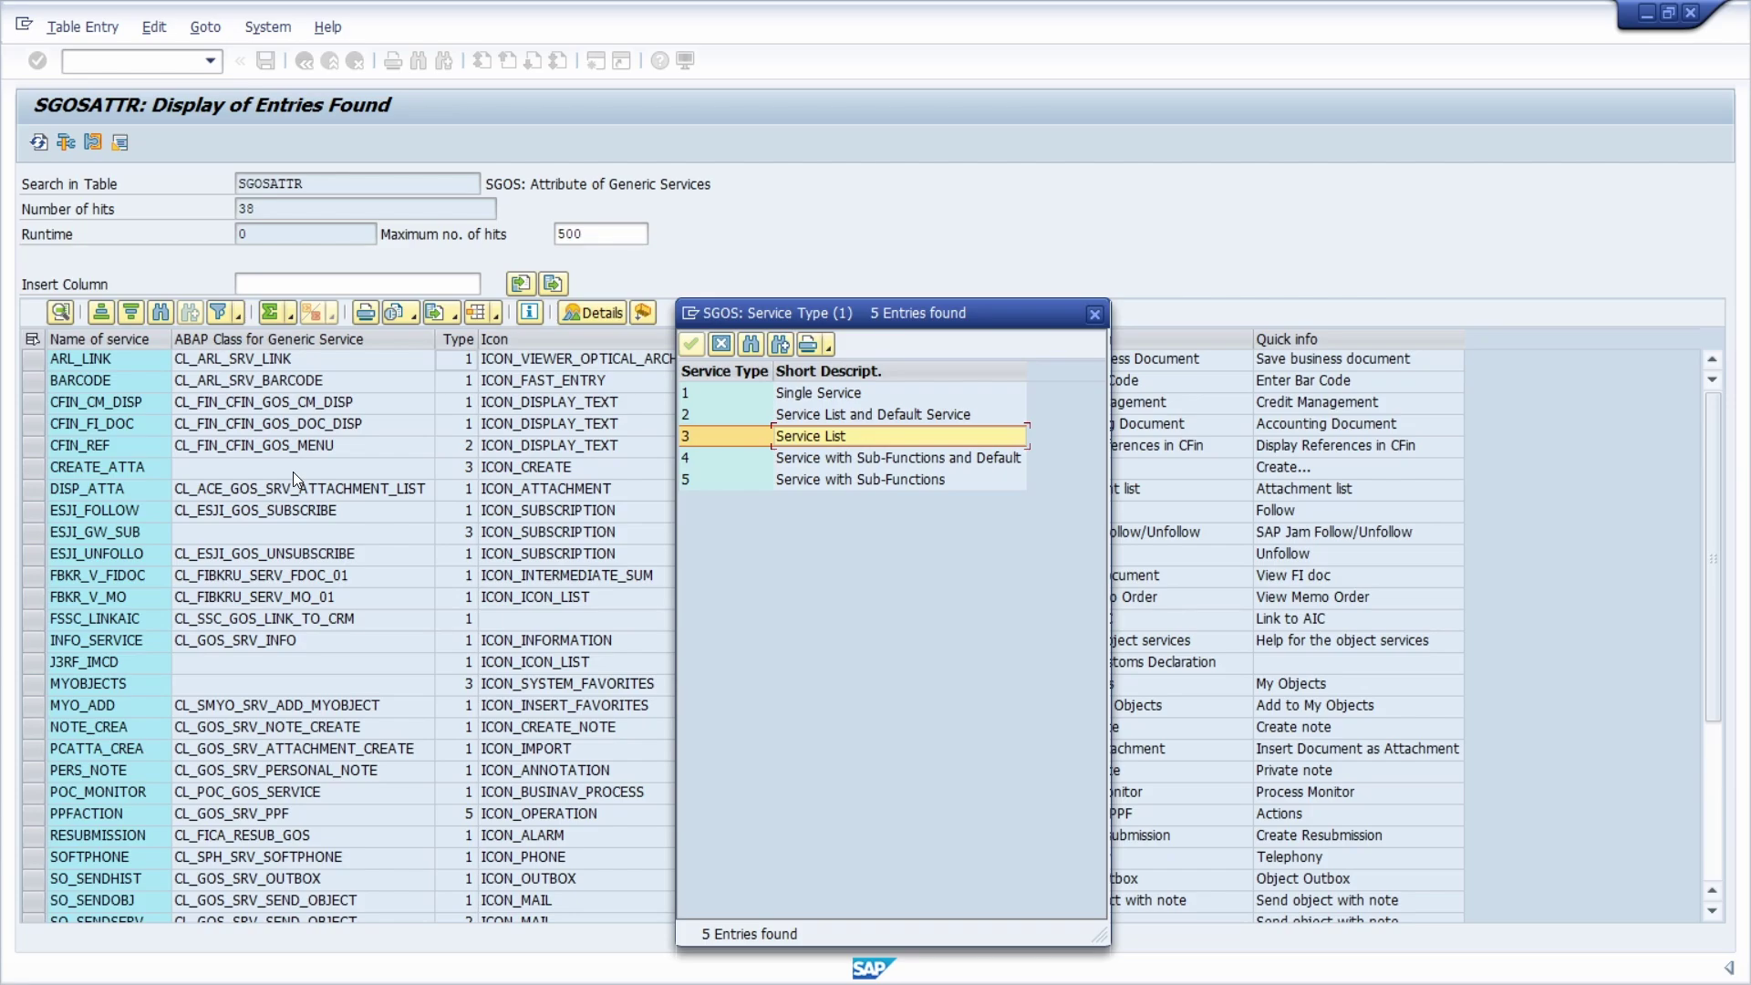
pyautogui.click(731, 393)
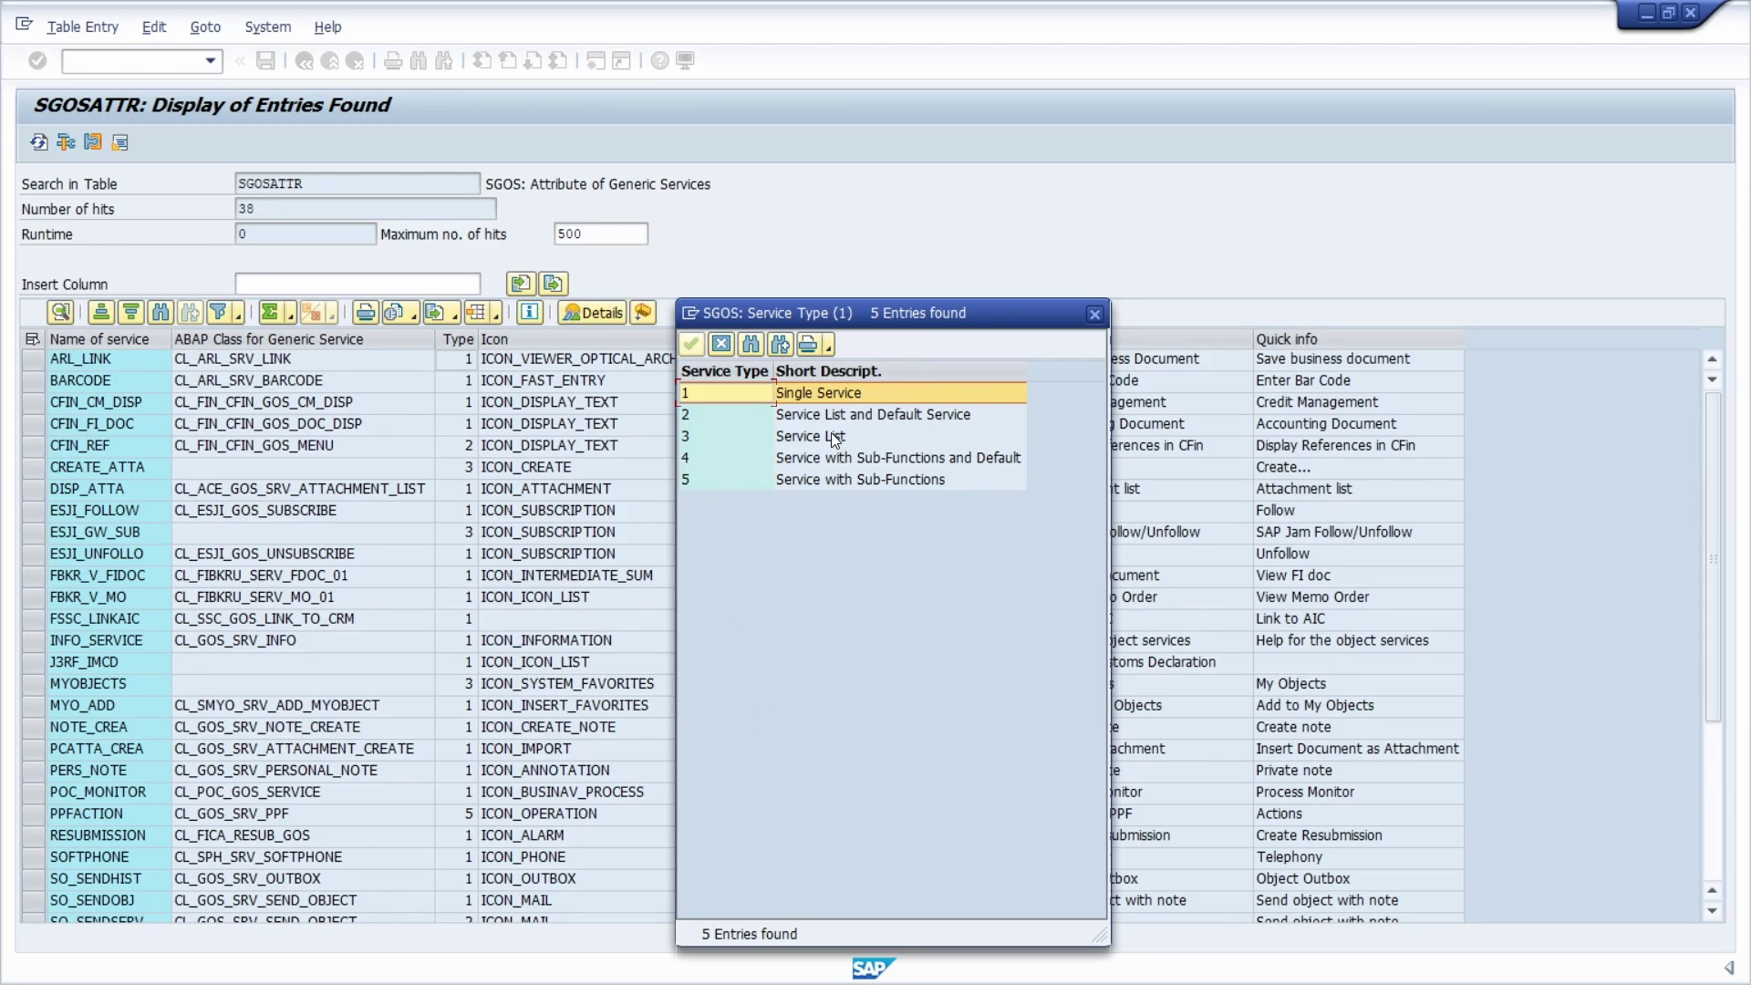
pyautogui.click(1097, 315)
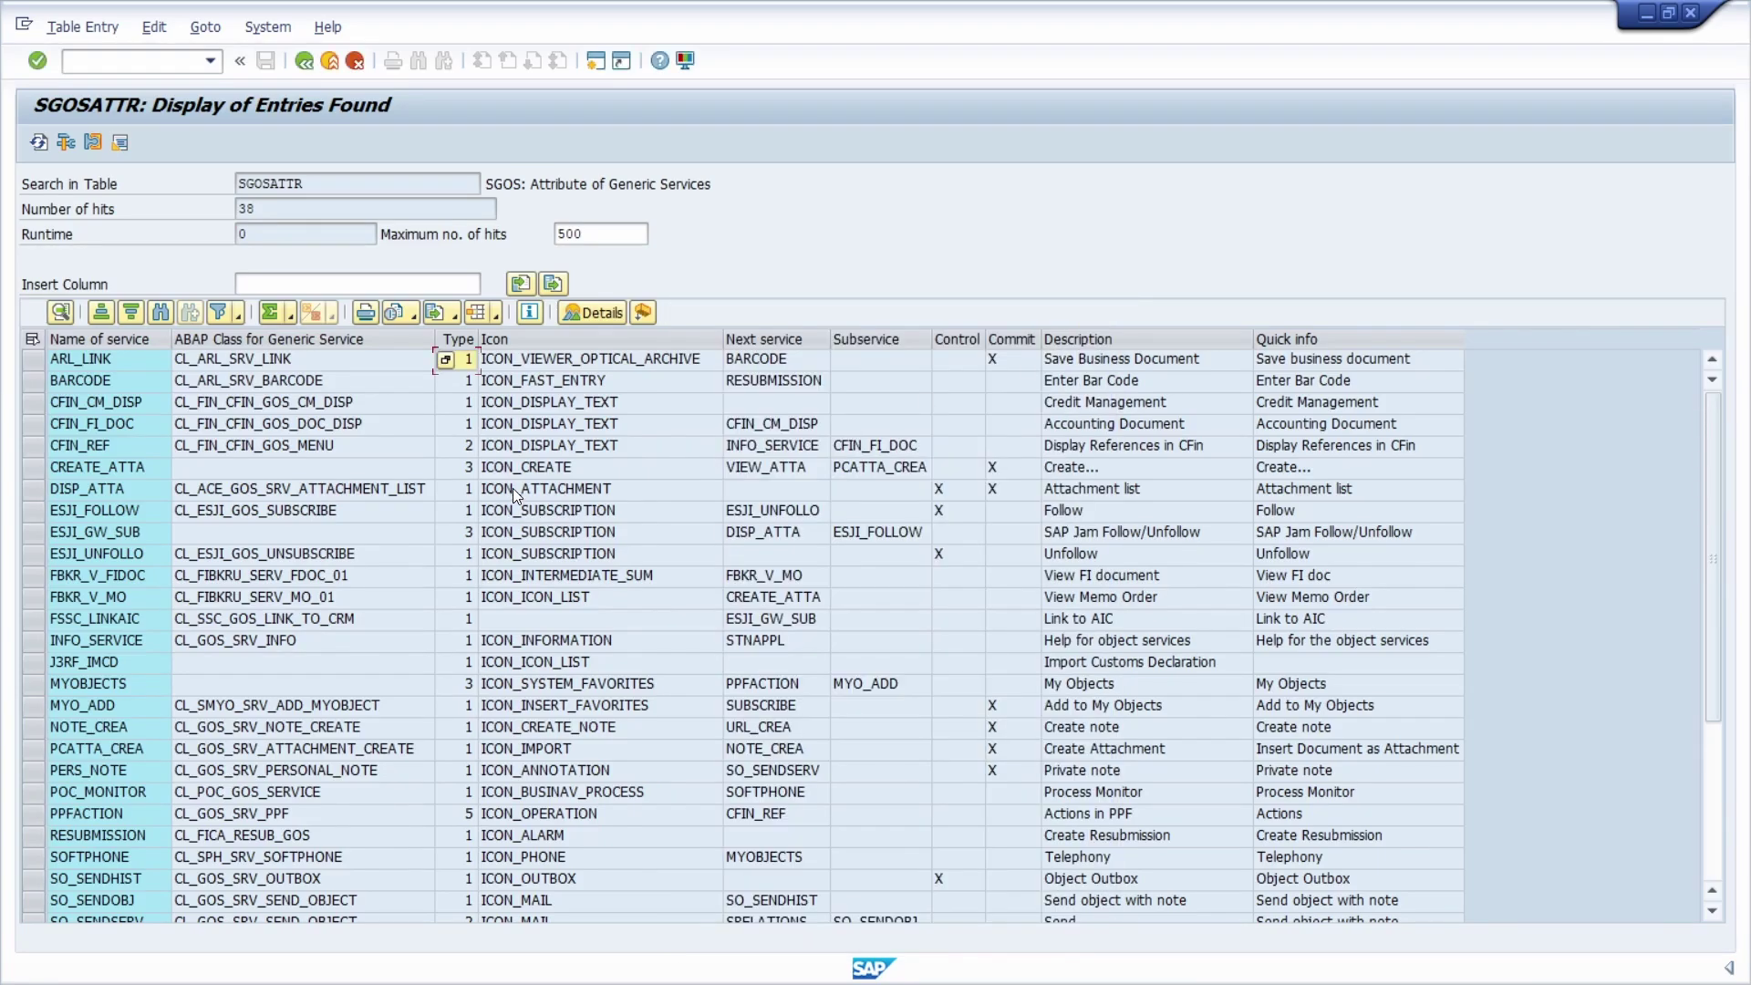
# Examine the icon, description and quick info of the ARL_LINK service
pyautogui.click(536, 362)
pyautogui.click(1129, 361)
pyautogui.click(1332, 359)
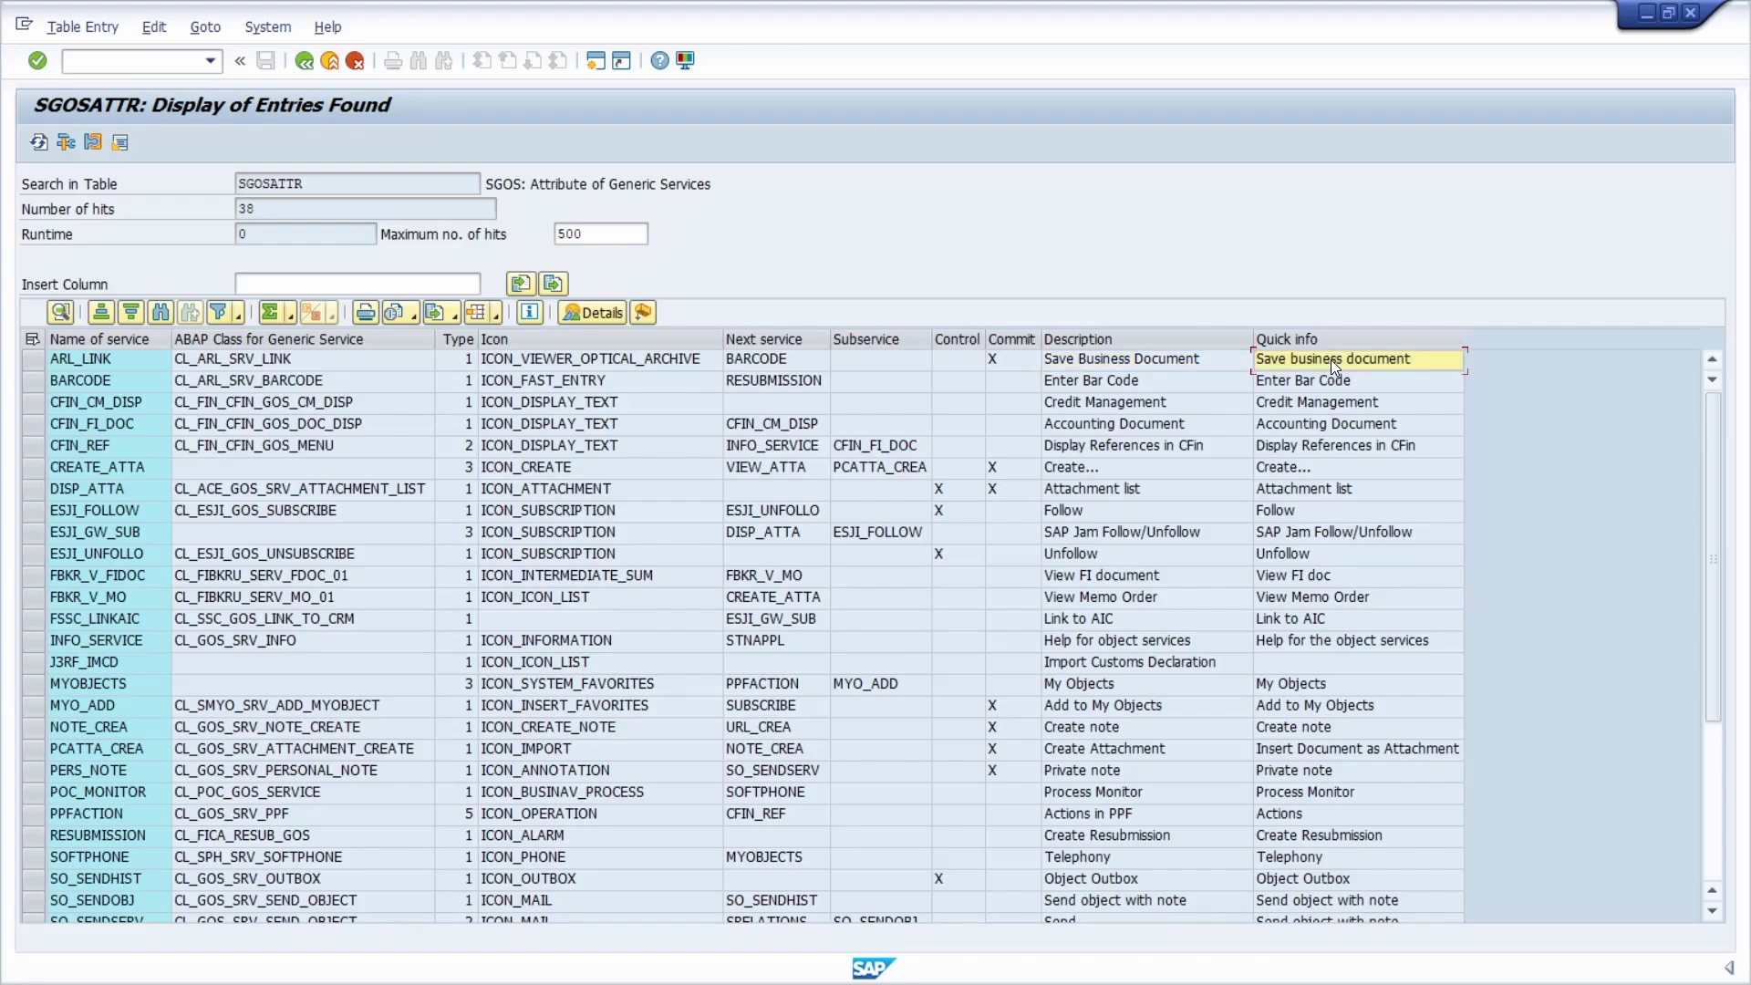